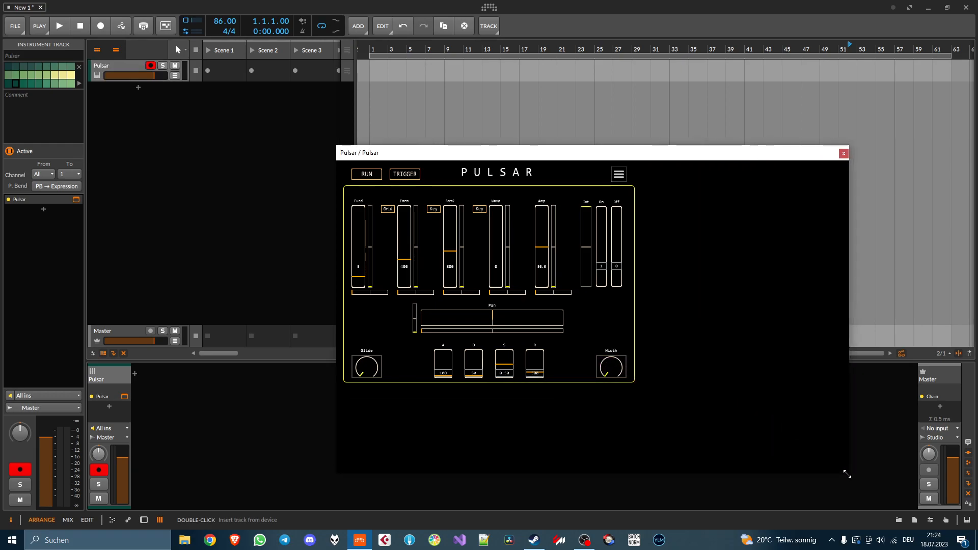
Show the Pulsar track's device chain and reopen the Pulsar plug-in window at its regular size.
left_click(125, 64)
double_click(124, 64)
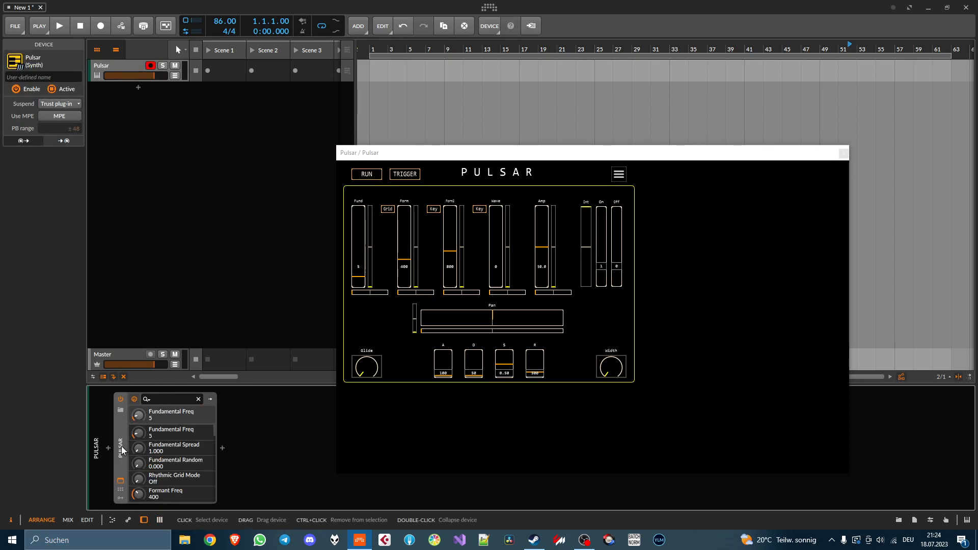
key("alt+a")
key("alt+a")
left_click(121, 482)
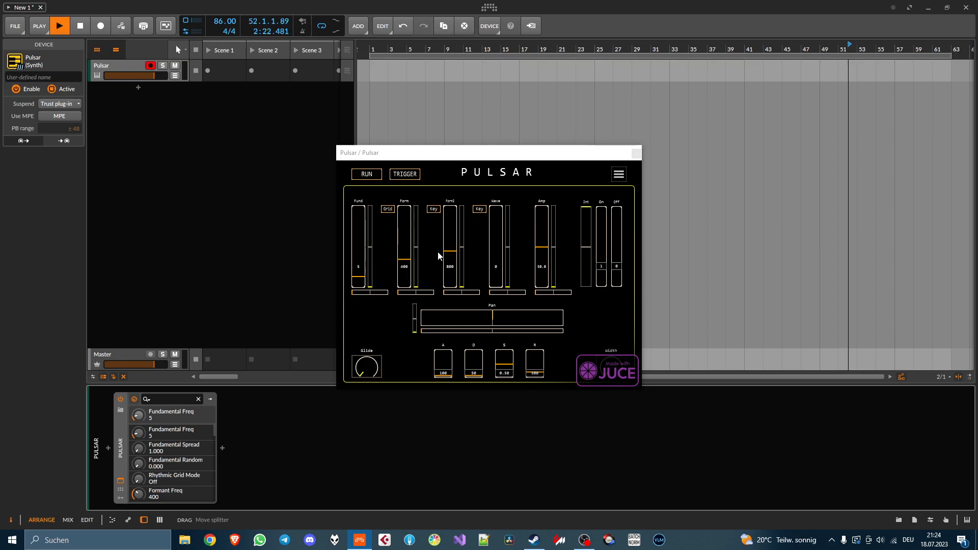
Switch on Pulsar's Run mode, stop the transport, and check the plug-in's presets and tutorials menu.
left_click(366, 174)
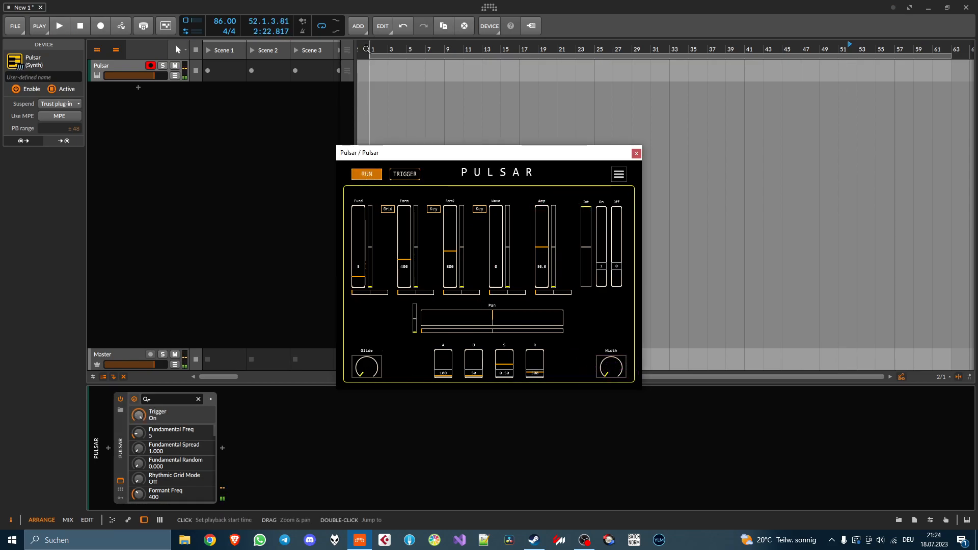
left_click(80, 26)
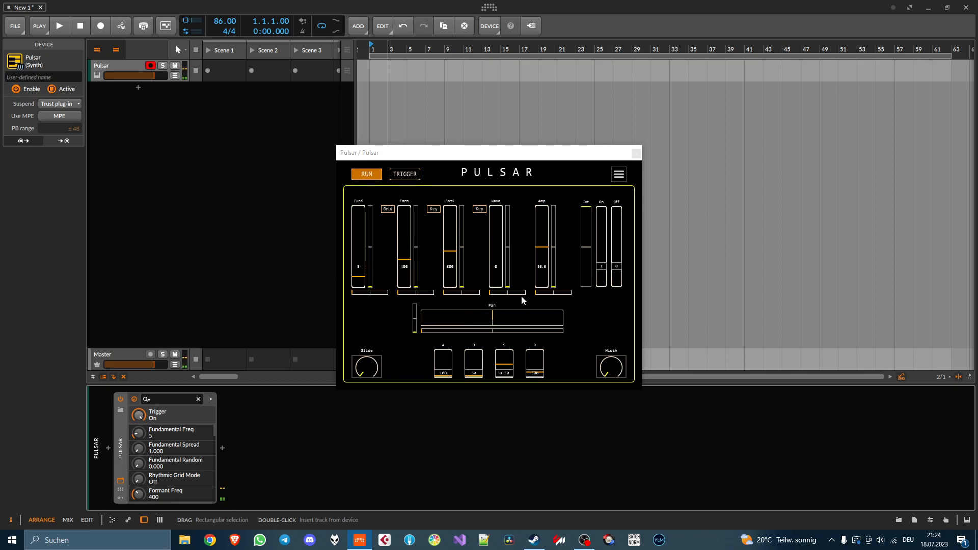
left_click(619, 176)
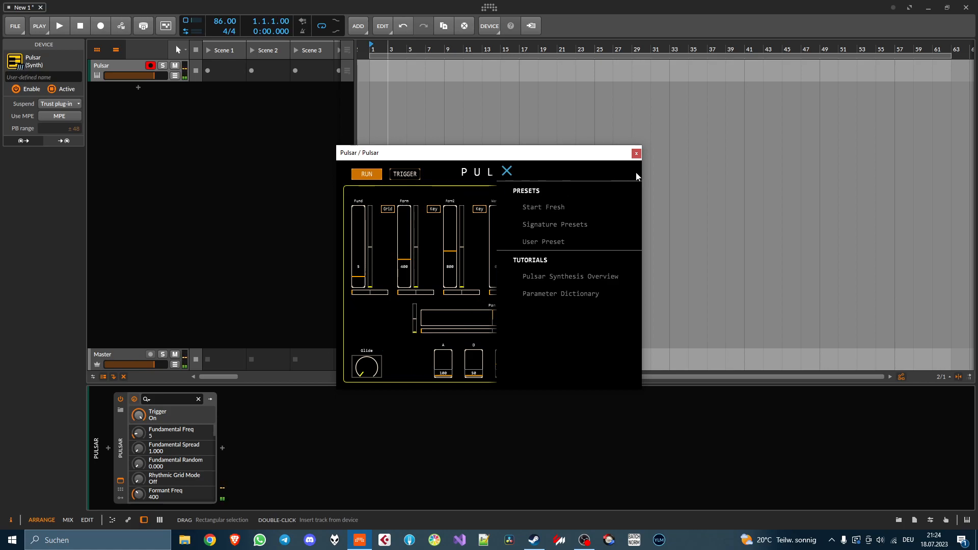
left_click(507, 171)
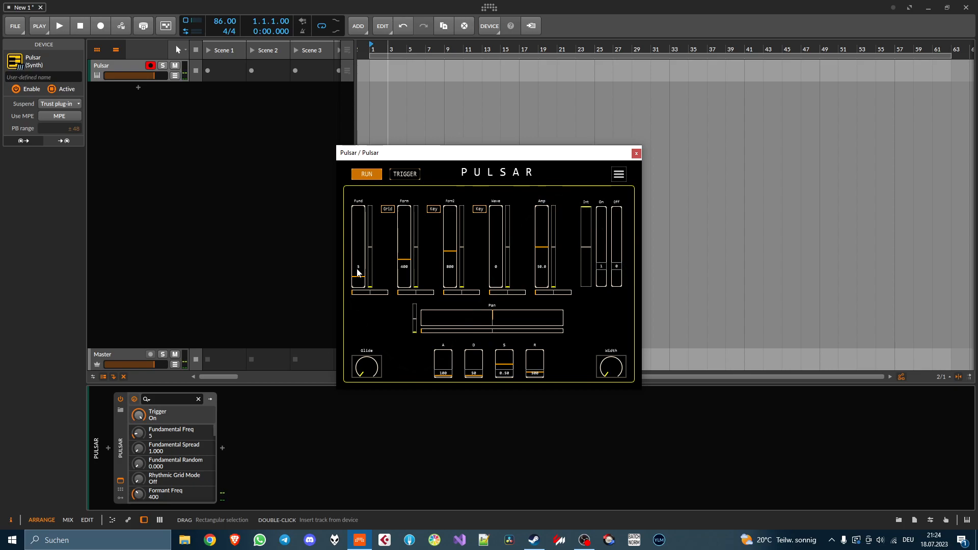
Set Pulsar's fundamental frequency to 51 and lower the Master track volume to about -8.5 dB.
left_click(359, 245)
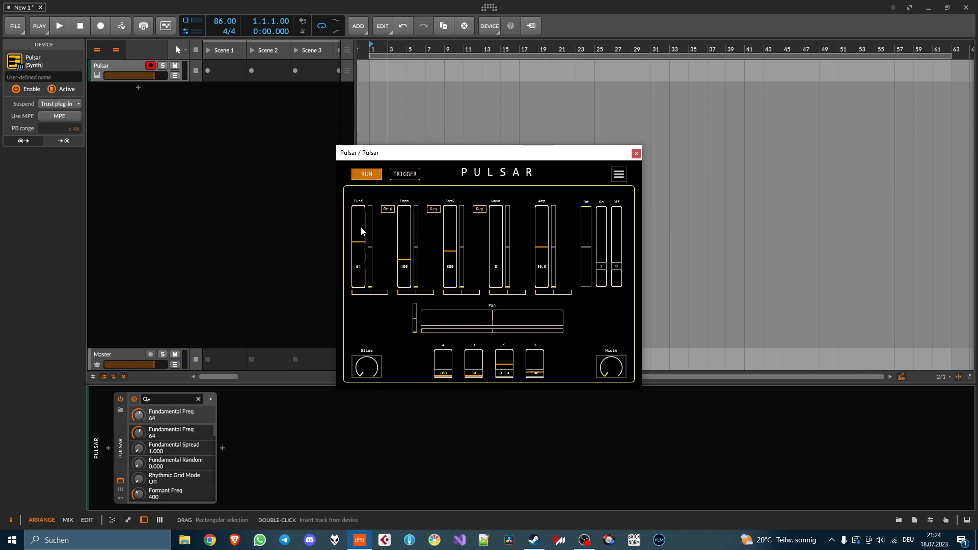
left_click(361, 244)
left_click(361, 249)
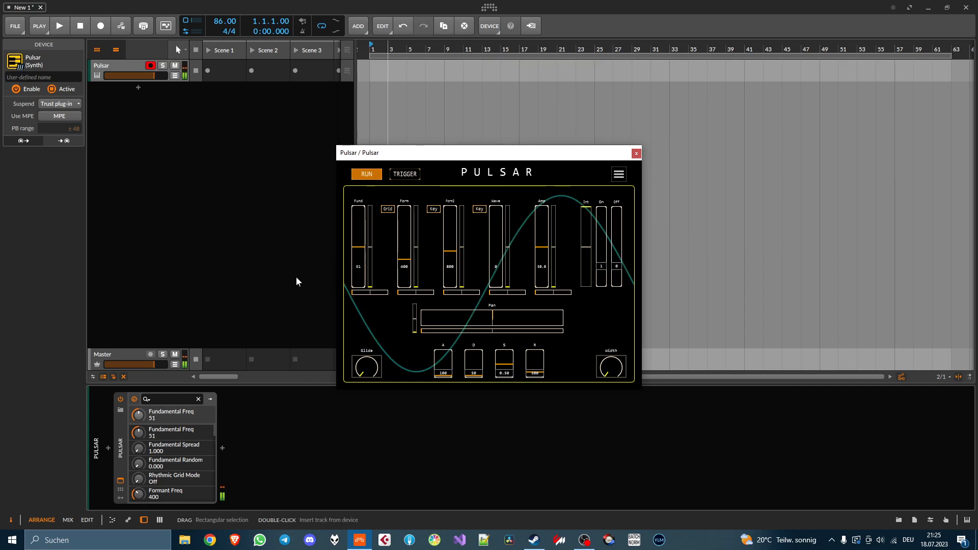
left_click_drag(152, 365, 150, 364)
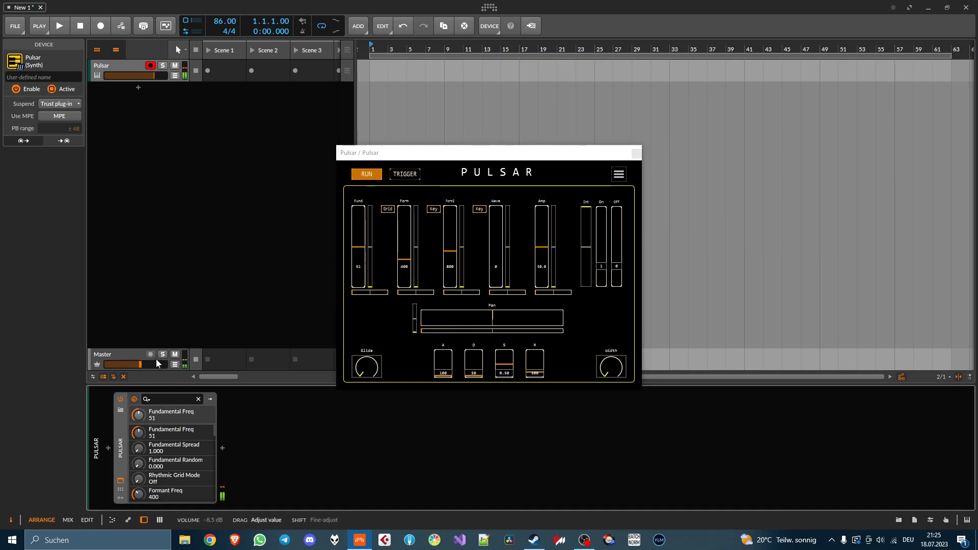
Set the fundamental's spread to 1.250 and its random amount to 0.097.
mouse_move(372, 246)
left_mouse_down()
mouse_move(371, 233)
mouse_move(370, 256)
left_mouse_up()
mouse_move(373, 292)
left_mouse_down()
mouse_move(382, 291)
mouse_move(358, 299)
left_mouse_up()
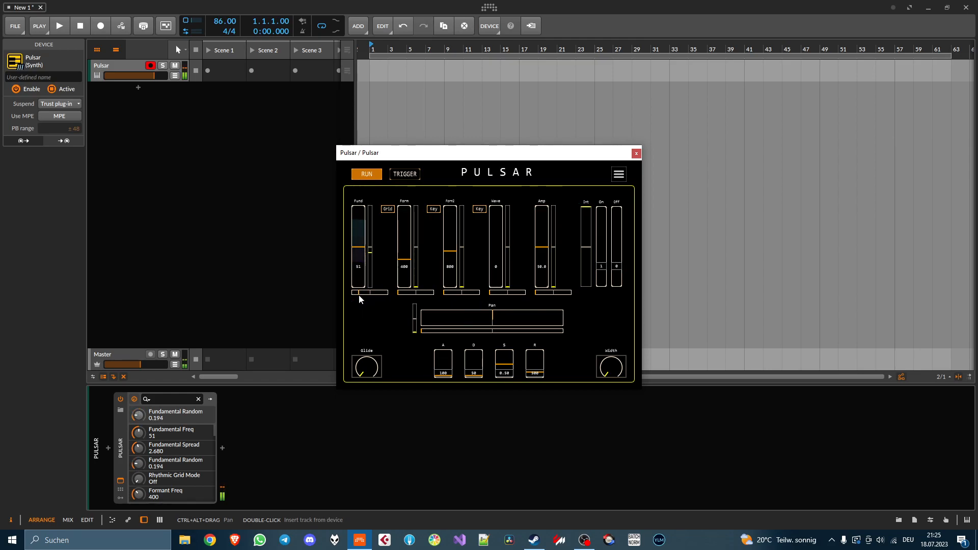
mouse_move(370, 264)
left_mouse_down()
mouse_move(387, 292)
mouse_move(355, 294)
left_mouse_up()
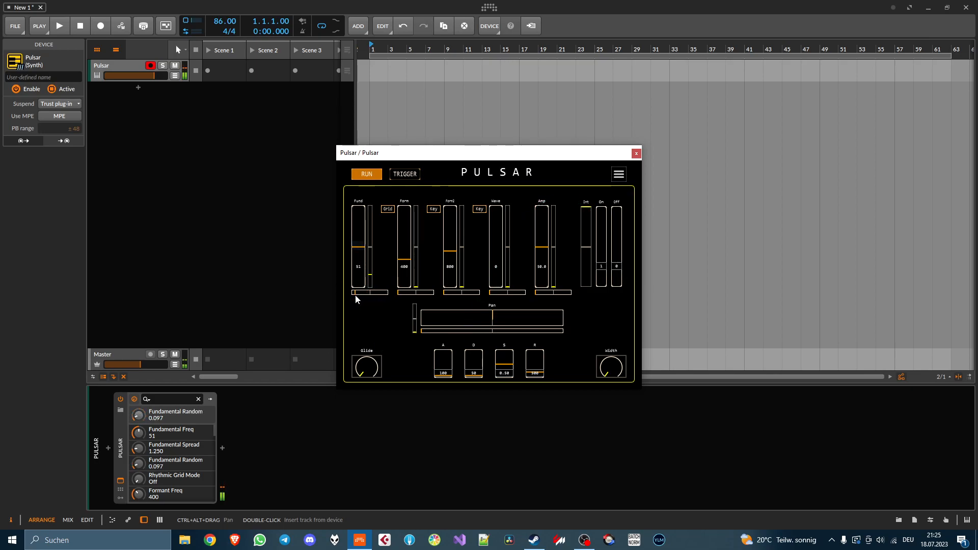
Set the first formant frequency to 140 and try the rhythmic grid mode, leaving it off.
left_click_drag(405, 247, 408, 274)
left_click(389, 209)
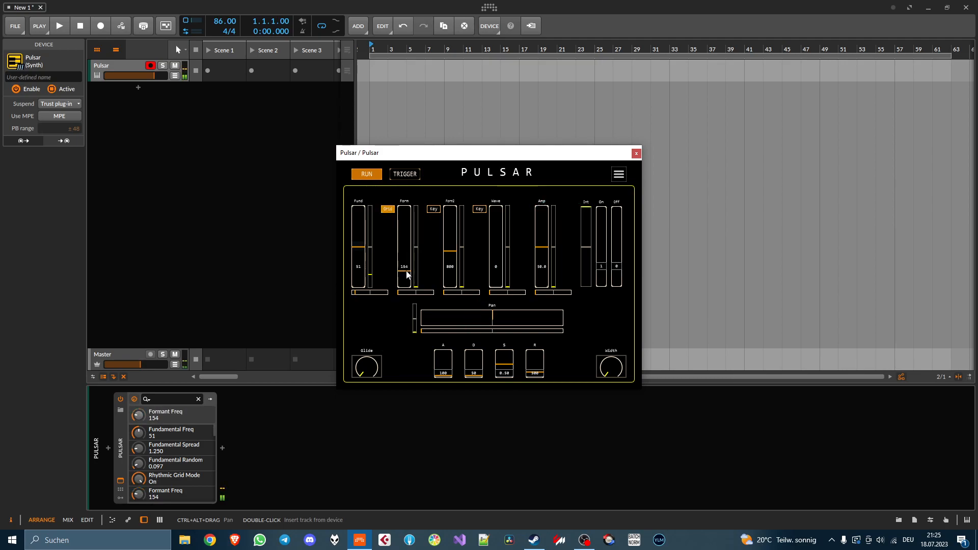
left_click(388, 209)
Enable key lock for the first formant with root D and the Pent(Maj) scale.
left_click(434, 209)
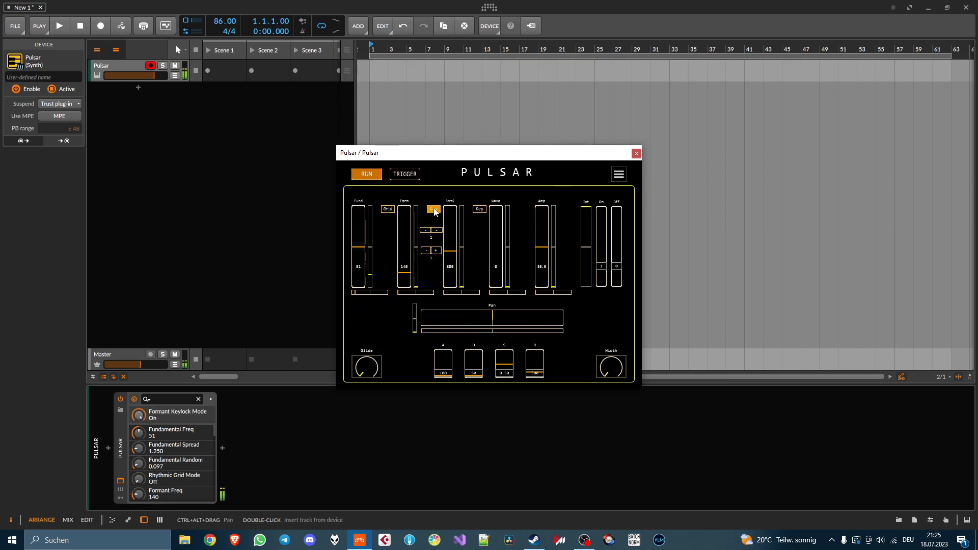
left_click(436, 231)
left_click(436, 251)
Enable key lock for the second formant, change its scale, and set Wave to 84 with a spread of 67.6.
left_click(479, 209)
left_click(482, 251)
left_click(482, 250)
left_click_drag(493, 248, 508, 233)
left_click(481, 251)
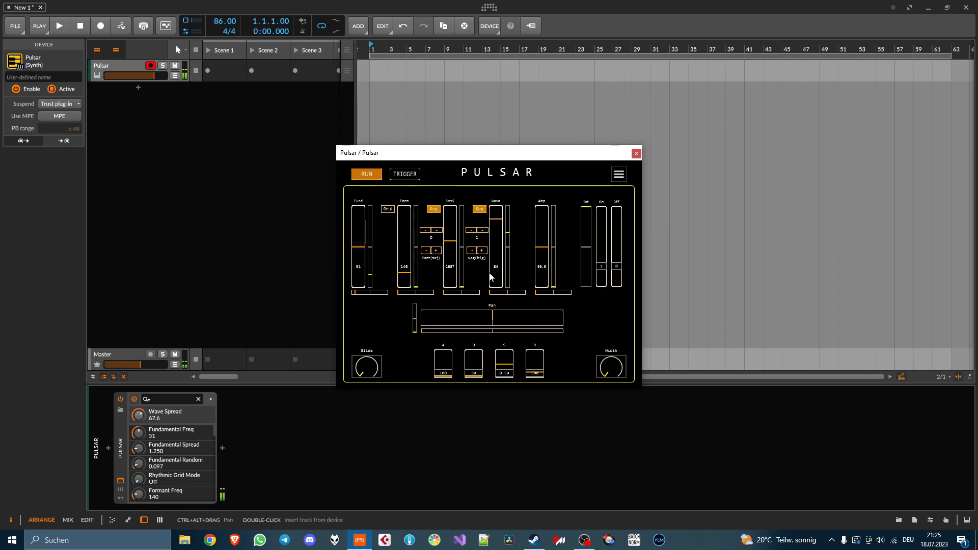
Set the second formant to 1042 with some spread, and add randomness to the second formant and Wave.
mouse_move(463, 254)
left_mouse_down()
mouse_move(452, 239)
mouse_move(452, 248)
left_mouse_up()
left_click_drag(459, 293, 451, 293)
left_click_drag(512, 294, 483, 291)
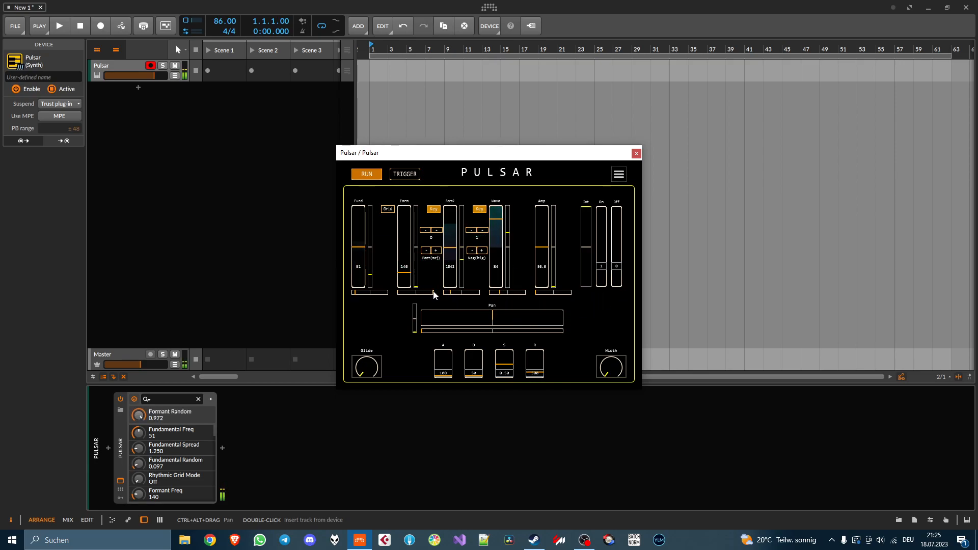
Add spread to the first formant and raise it to 6042, then lower the second formant and set Wave to 55.
mouse_move(414, 289)
left_mouse_down()
mouse_move(417, 247)
mouse_move(417, 256)
left_mouse_up()
mouse_move(406, 265)
left_mouse_down()
mouse_move(406, 206)
mouse_move(404, 277)
mouse_move(411, 240)
mouse_move(416, 260)
mouse_move(408, 221)
left_mouse_up()
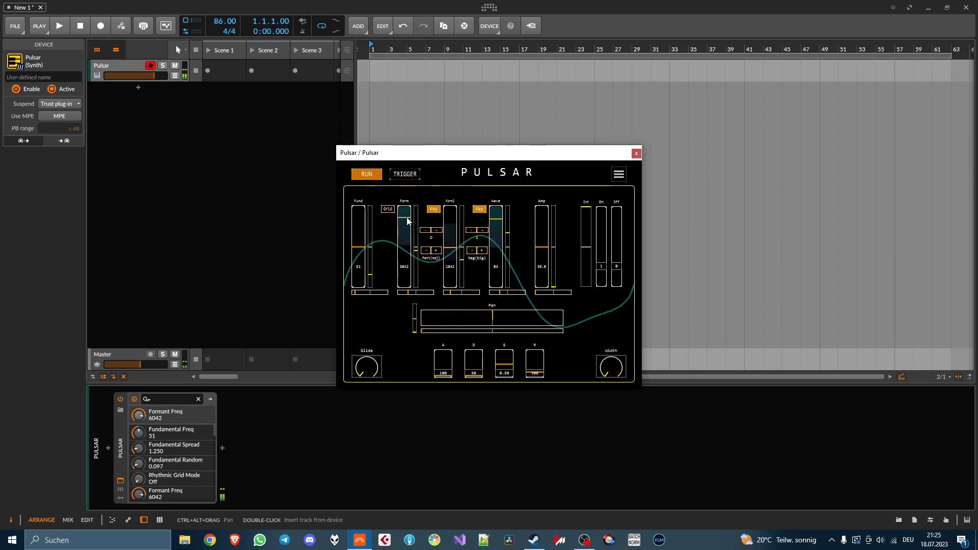
mouse_move(448, 246)
left_mouse_down()
mouse_move(449, 223)
mouse_move(456, 288)
mouse_move(462, 279)
mouse_move(508, 286)
mouse_move(498, 266)
mouse_move(499, 278)
mouse_move(499, 224)
mouse_move(499, 247)
left_mouse_up()
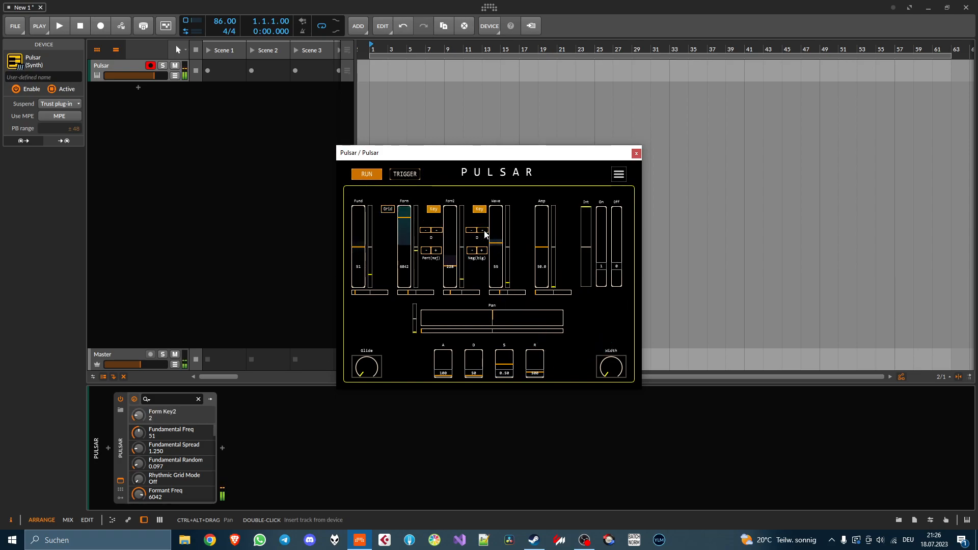
Set the key-lock root to E for the second formant and to F#/Gb for the first formant.
left_click(482, 230)
left_click(482, 230)
left_click(482, 230)
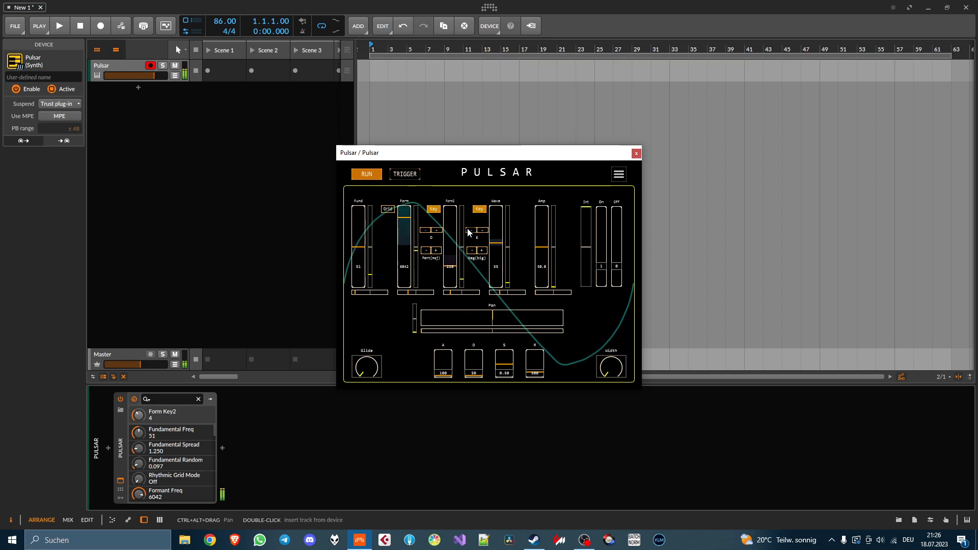
left_click(436, 231)
left_click(437, 230)
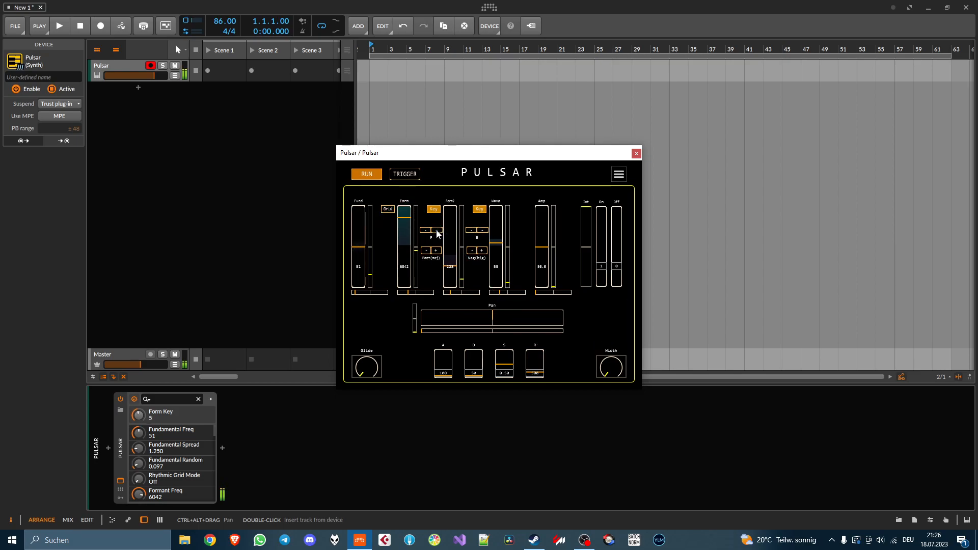
left_click(437, 231)
Raise the first formant frequency to 6785 and raise Amp to about 69 with some spread.
left_click_drag(400, 242, 413, 215)
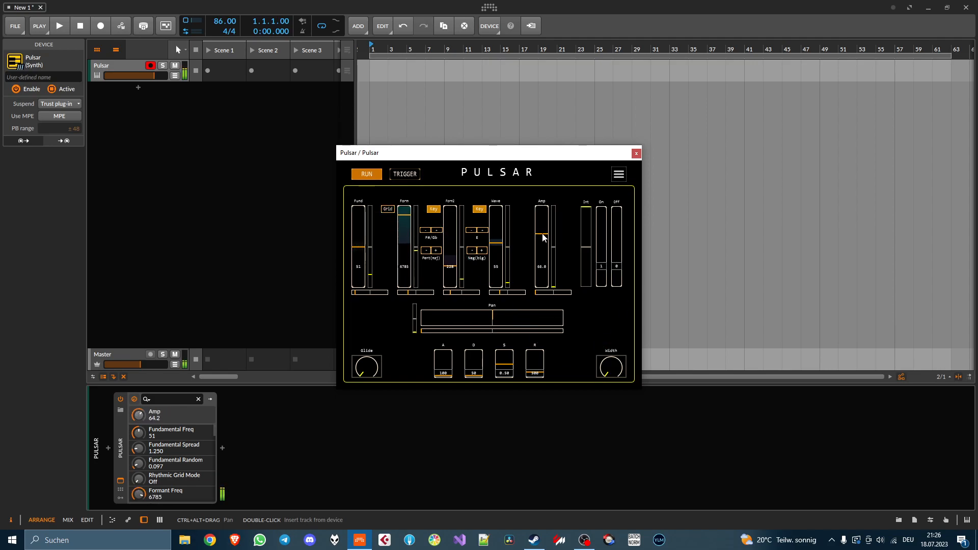
left_click_drag(546, 275, 555, 260)
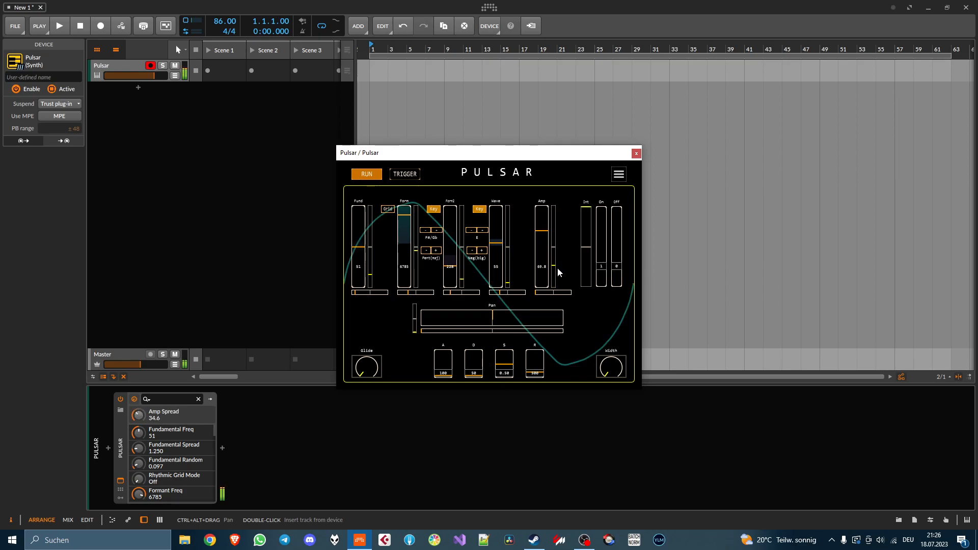
Set Intermittance to its maximum, with the trigger On count at 7 and the Off count at 2.
left_click(587, 248)
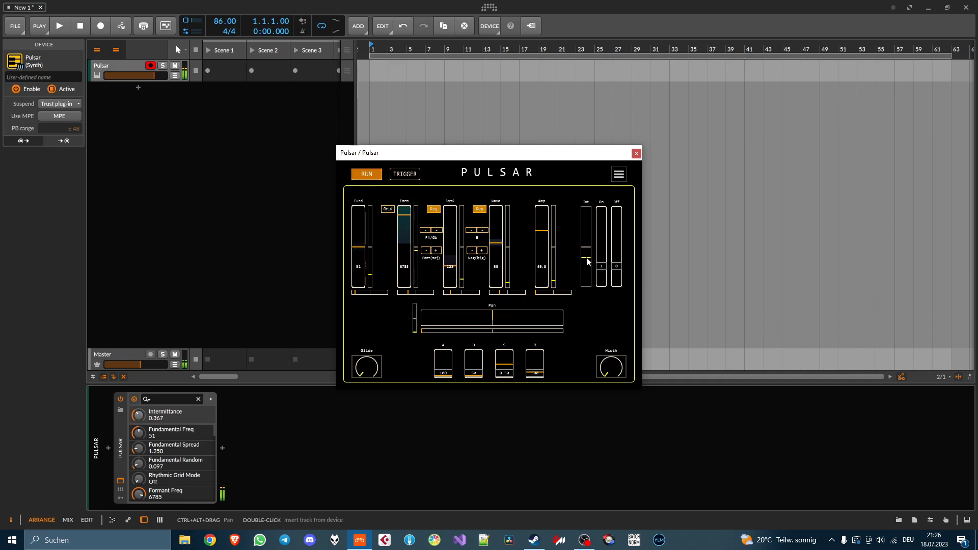
left_click_drag(587, 248, 604, 232)
left_click_drag(617, 217, 620, 242)
left_click_drag(602, 277, 607, 232)
mouse_move(586, 229)
left_mouse_down()
mouse_move(587, 242)
mouse_move(604, 225)
left_mouse_up()
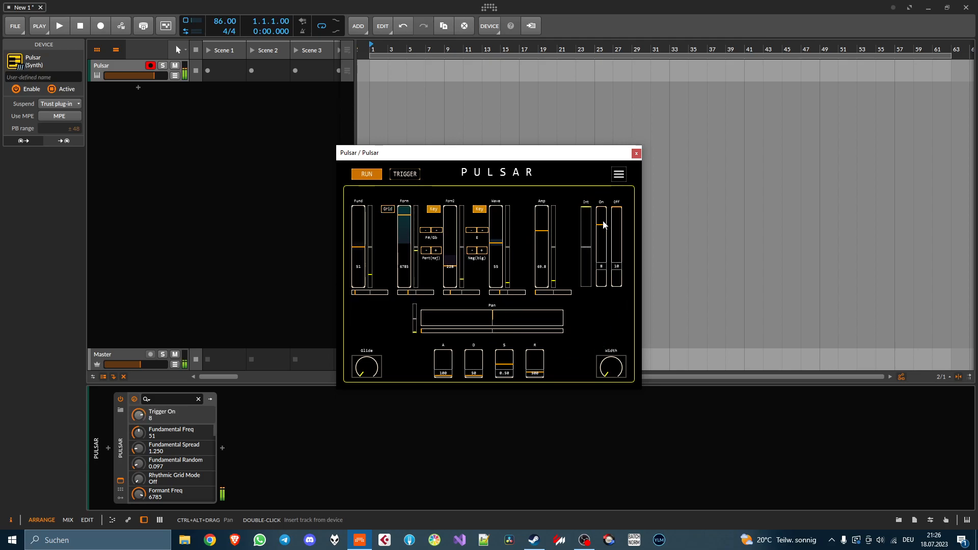
left_click_drag(616, 285, 619, 274)
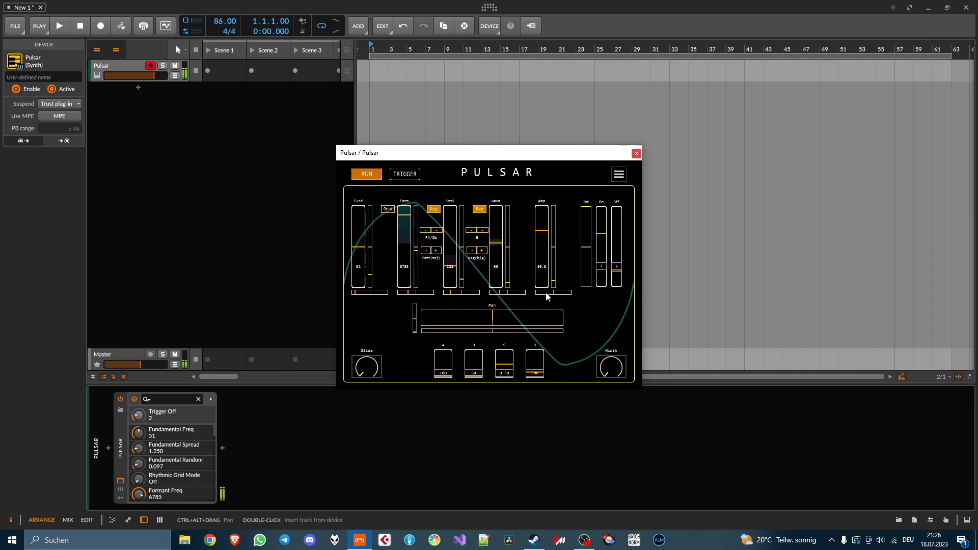
Set Pan to about 48.9 and add wide pan spread and randomness.
mouse_move(517, 314)
left_mouse_down()
mouse_move(494, 314)
mouse_move(493, 332)
left_mouse_up()
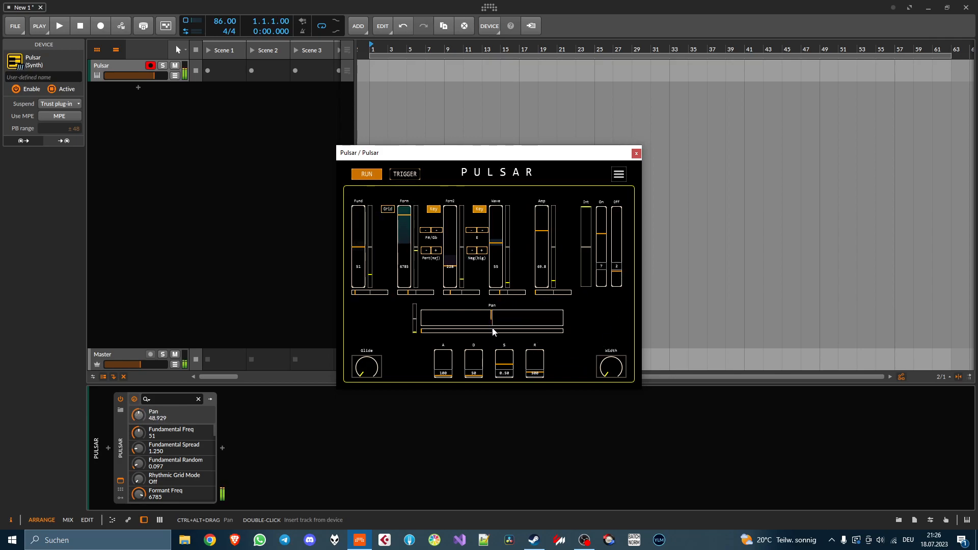
left_click_drag(414, 330, 416, 317)
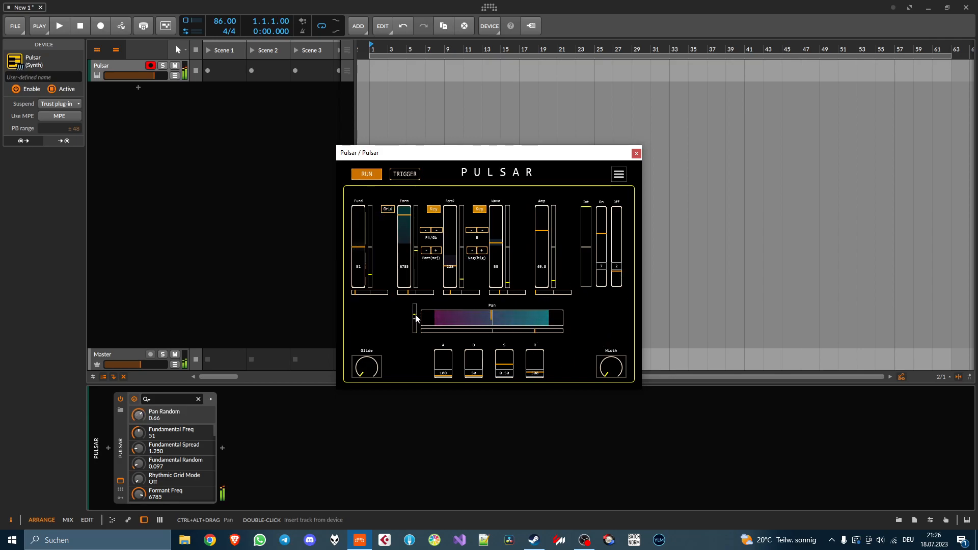
Set the envelope to attack 6747, decay 3374, sustain 0.88 and release 1993, raise Glide, and set Width to 0.320.
left_click(445, 358)
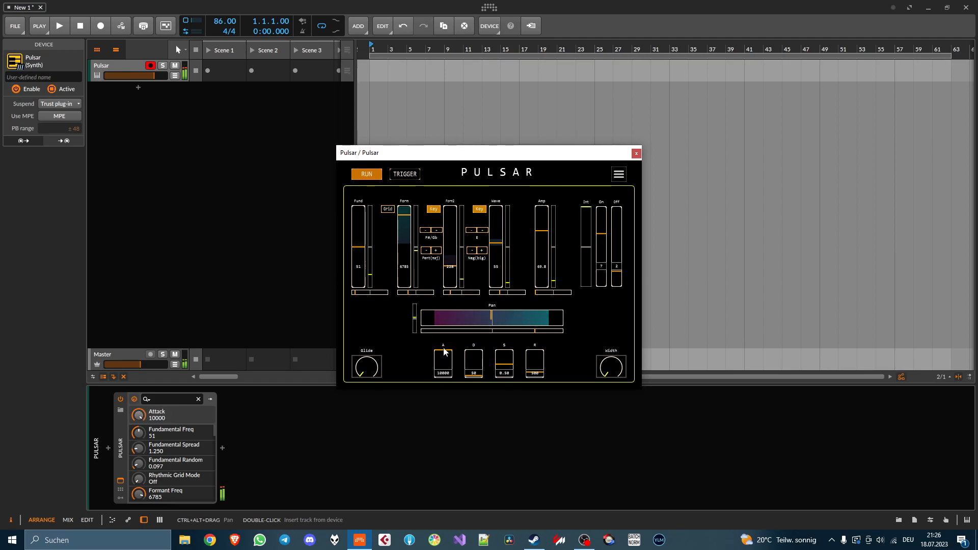
left_click(470, 358)
left_click_drag(372, 331, 377, 300)
left_click(504, 354)
left_click(534, 363)
left_click_drag(533, 363, 534, 369)
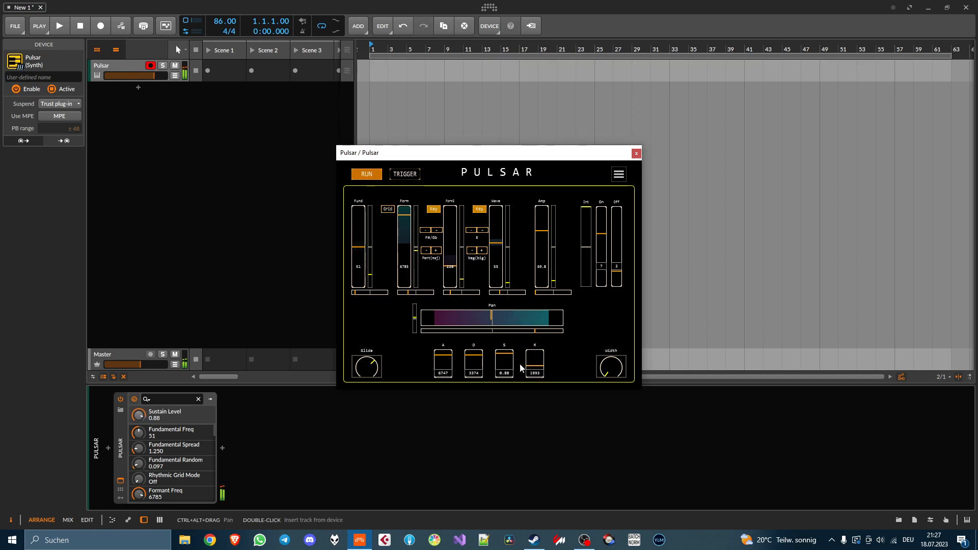
left_click_drag(613, 363, 609, 333)
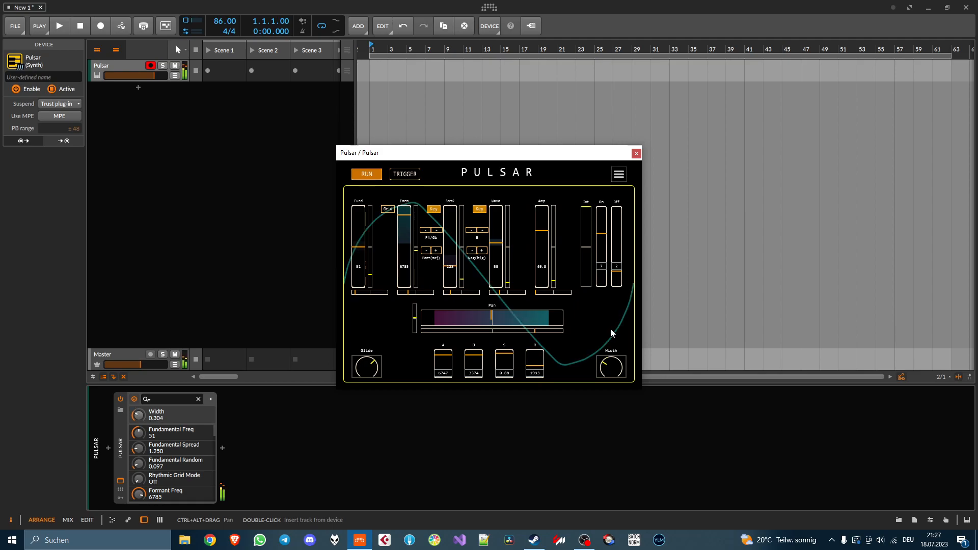
left_click_drag(611, 328, 610, 326)
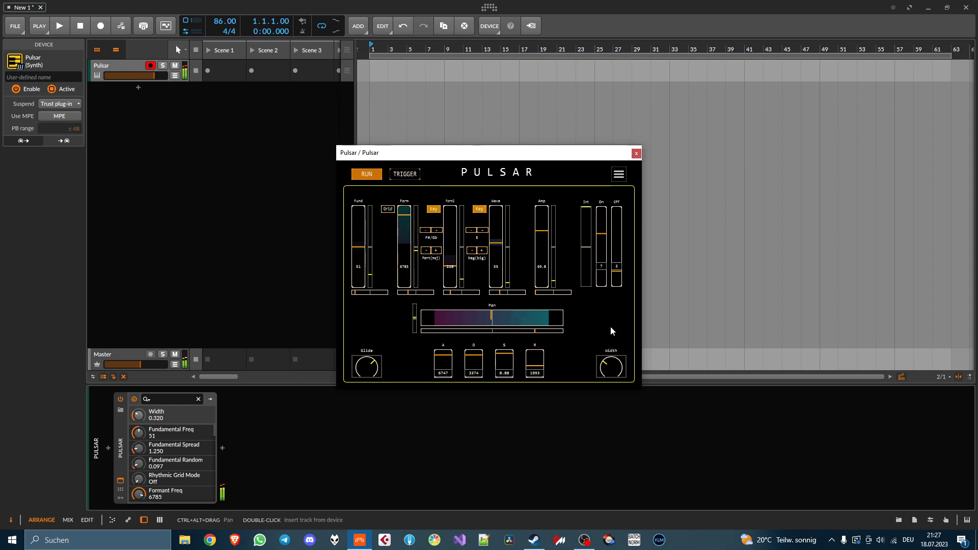
Add the spiff effect after Pulsar in boost mode with delta listening on, and move the Pulsar window clear of it.
left_click(226, 448)
type("spiff")
double_click(497, 105)
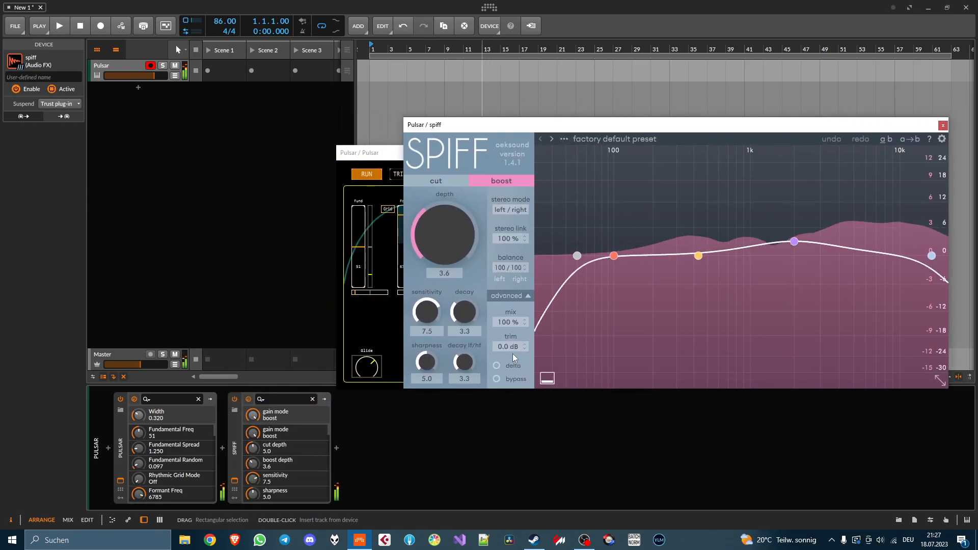
left_click(495, 362)
left_click_drag(390, 158, 127, 104)
Set spiff's decay to 1.9 and sensitivity to 5.0 while the project plays with Pulsar running.
left_click_drag(461, 309, 461, 313)
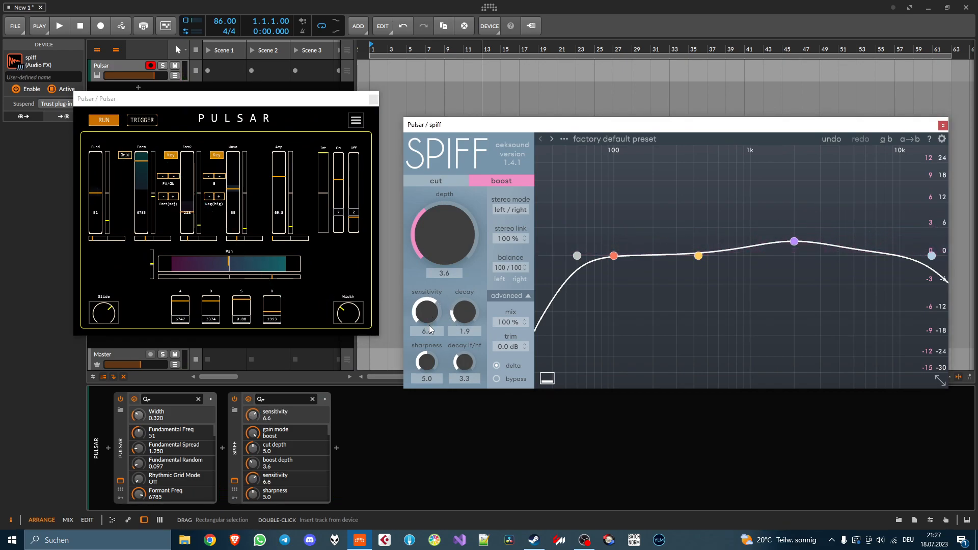
left_click(115, 121)
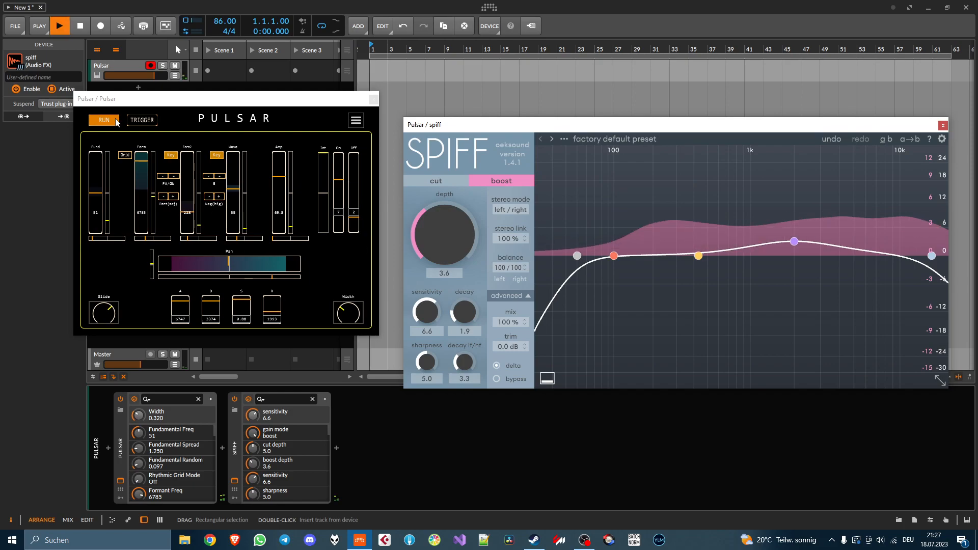
key("space")
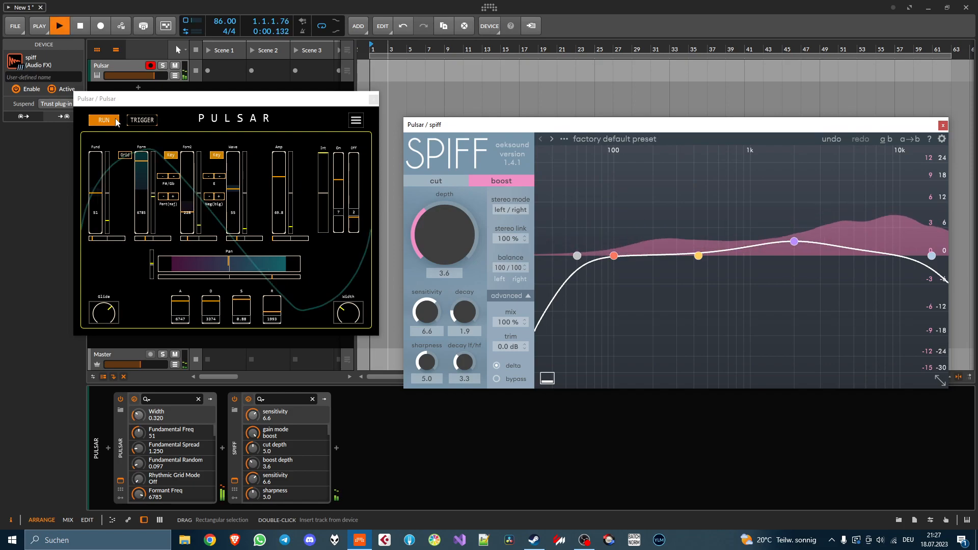
left_click(464, 316)
left_click_drag(429, 313, 430, 332)
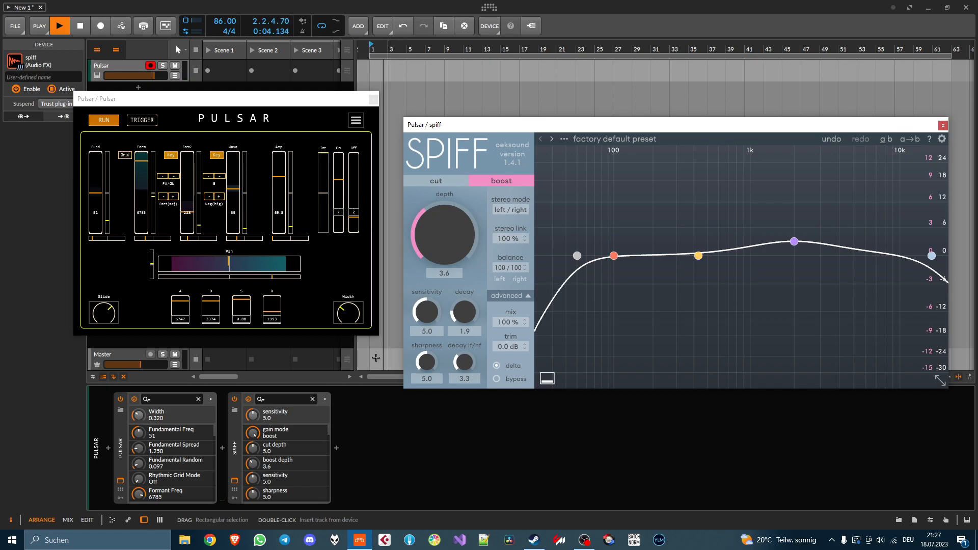
Insert an FX Layer between Pulsar and spiff, and move spiff into it as a second layer beside the empty Layer 1.
left_click(222, 448)
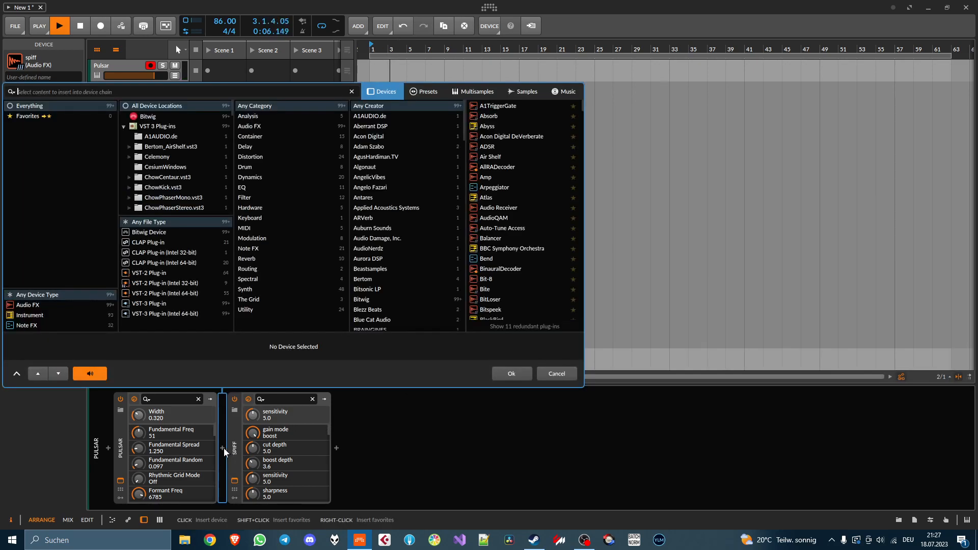
type("layer")
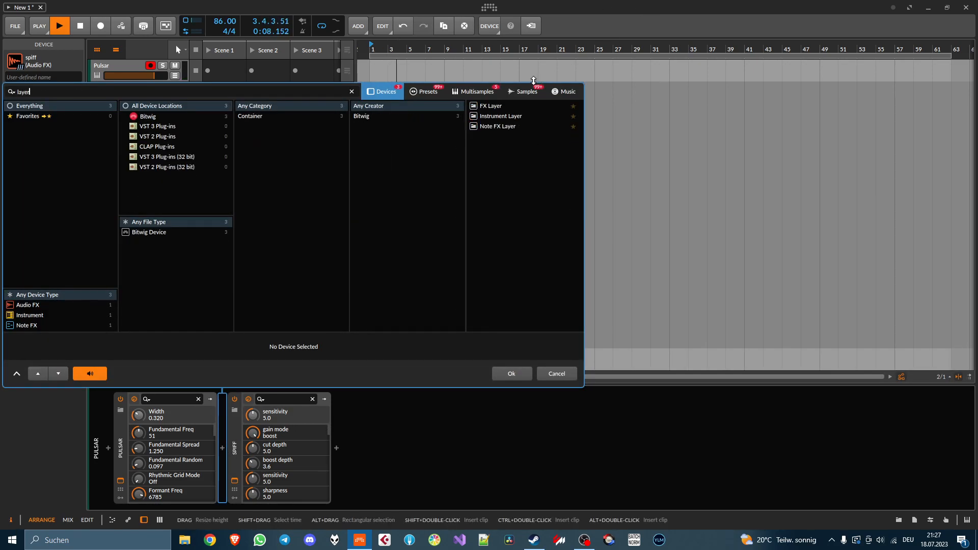
double_click(506, 105)
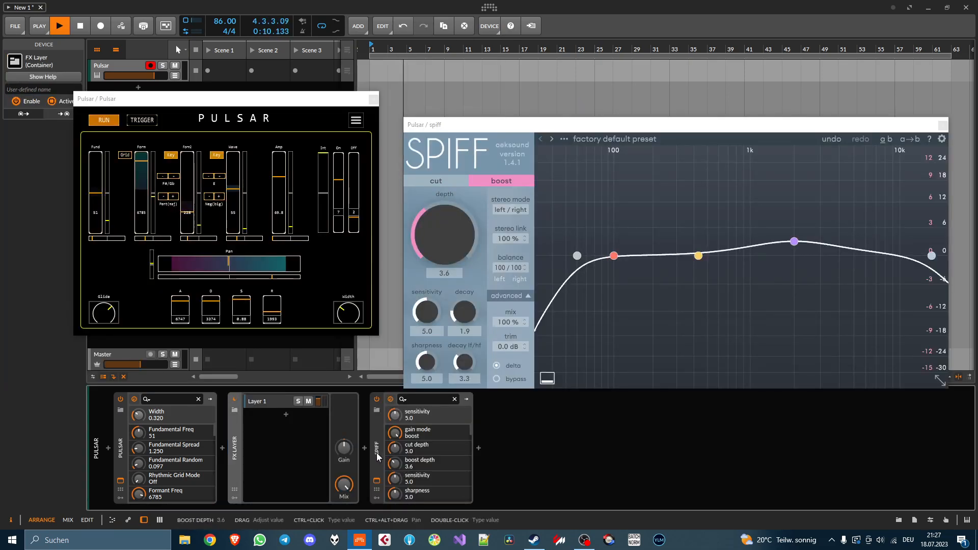
left_click_drag(302, 455, 301, 452)
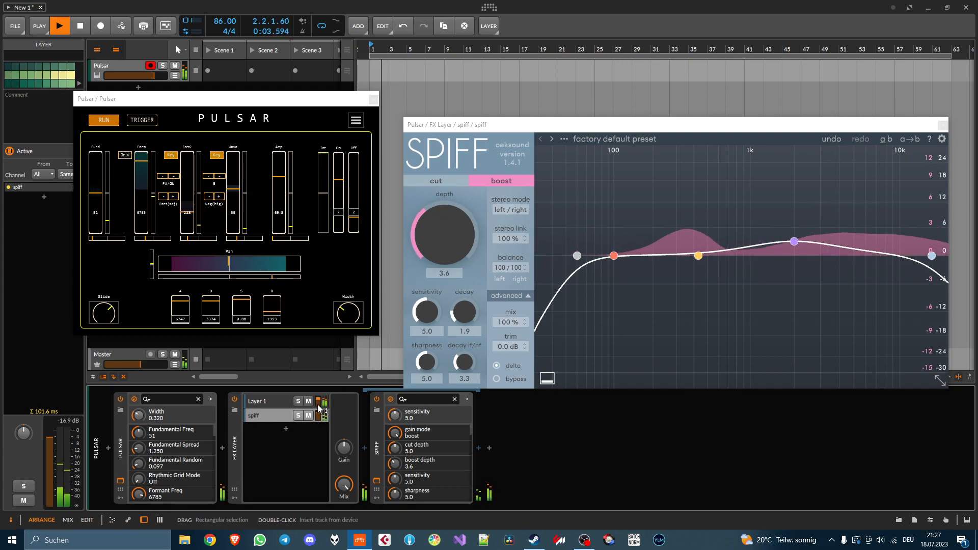
Solo Layer 1 to hear the dry signal, and switch the solo over to the spiff layer.
left_click(298, 401)
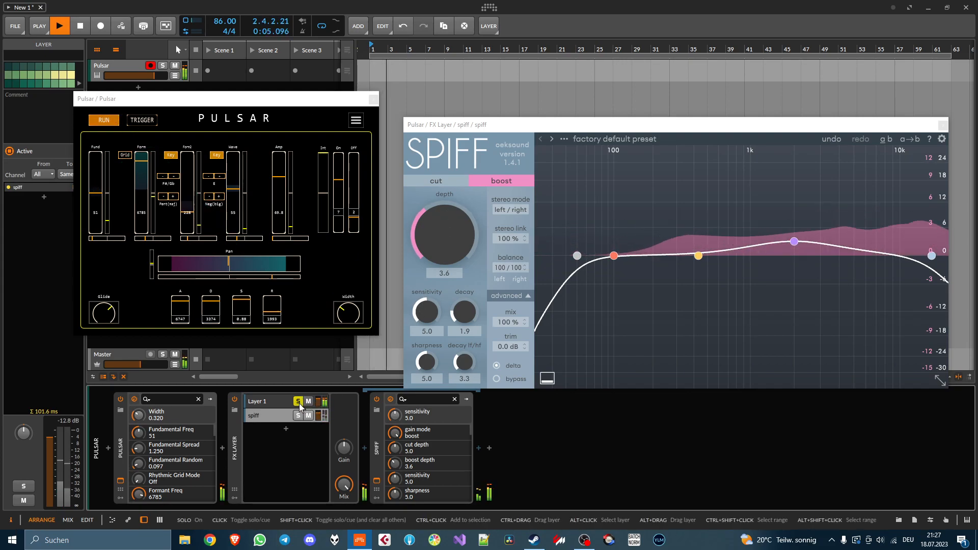
left_click(271, 418)
left_click(298, 416, "shift")
left_click(280, 417)
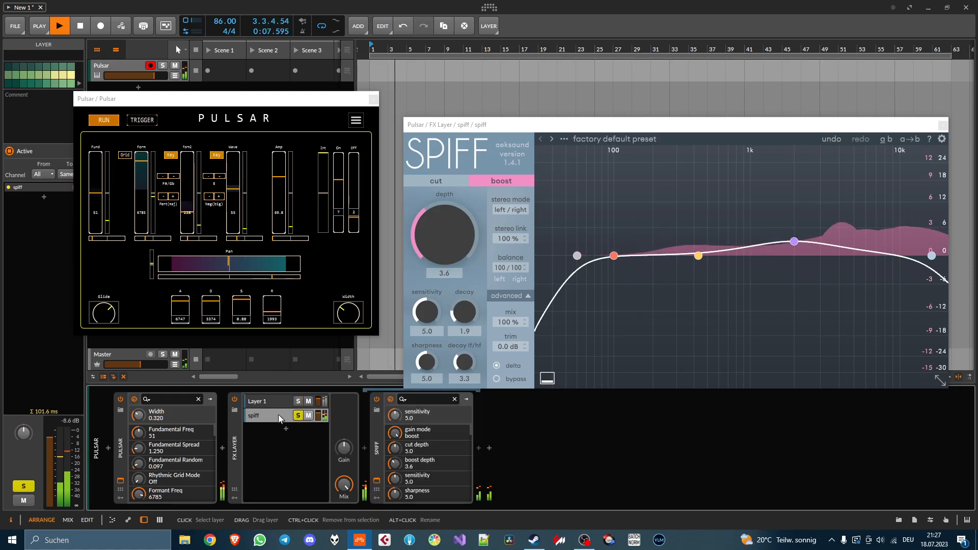
Set spiff's sensitivity to 3.1 and decay to 0.5, and reshape its curve: low cut off, lows boosted, 1 kHz dipped, band 3 at 7.9 kHz, 5.6 dB.
left_click_drag(436, 311, 462, 340)
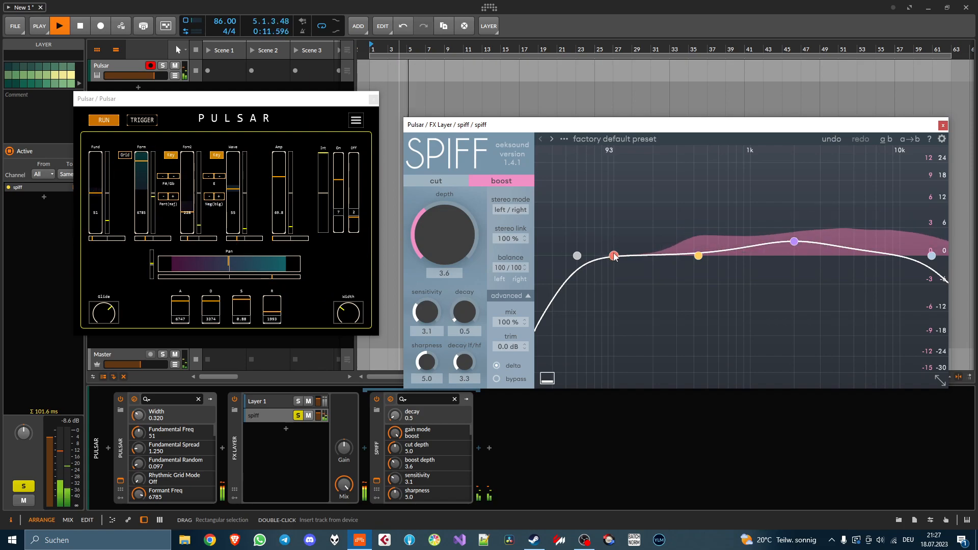
double_click(577, 255)
left_click_drag(614, 257, 756, 336)
left_click_drag(699, 255, 601, 157)
left_click_drag(794, 242, 884, 230)
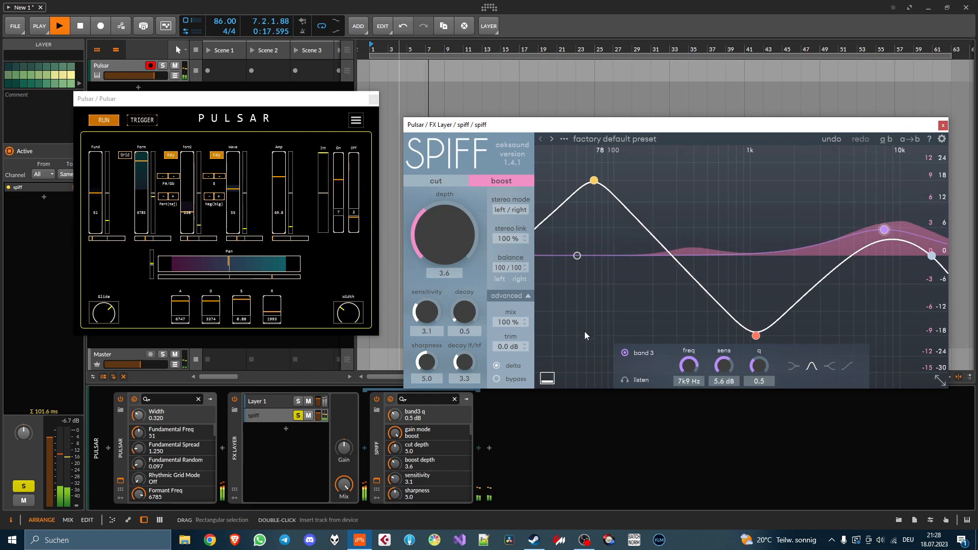
Set spiff's decay lf/hf to 1.2, decay to 5.5 and sharpness to 10.0.
left_click_drag(462, 372, 462, 384)
left_click_drag(465, 297, 470, 247)
left_click_drag(426, 362, 426, 274)
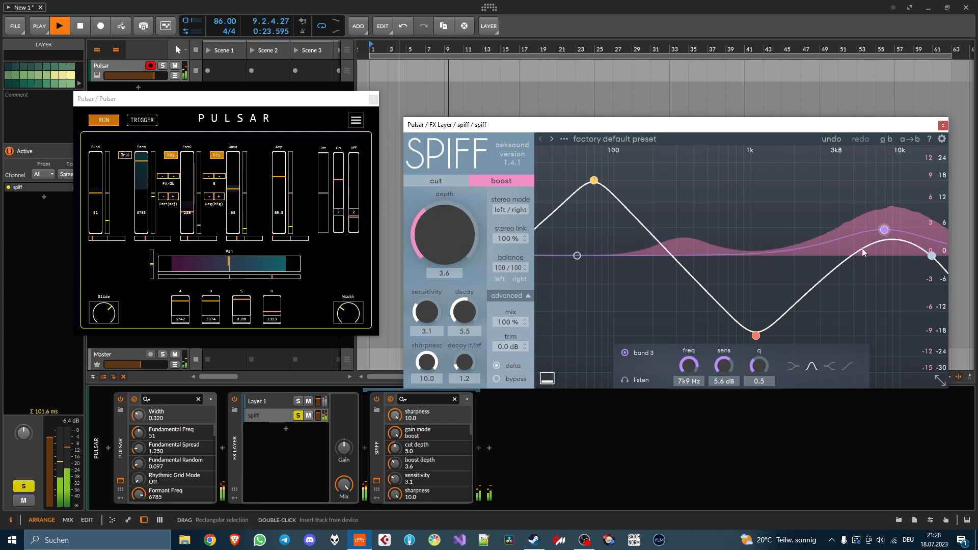
Set spiff's band 3 to 7.2 kHz at -8.8 dB and band 1 to 1 kHz at -17 dB, and move band 2 higher in frequency.
left_click_drag(885, 229, 879, 297)
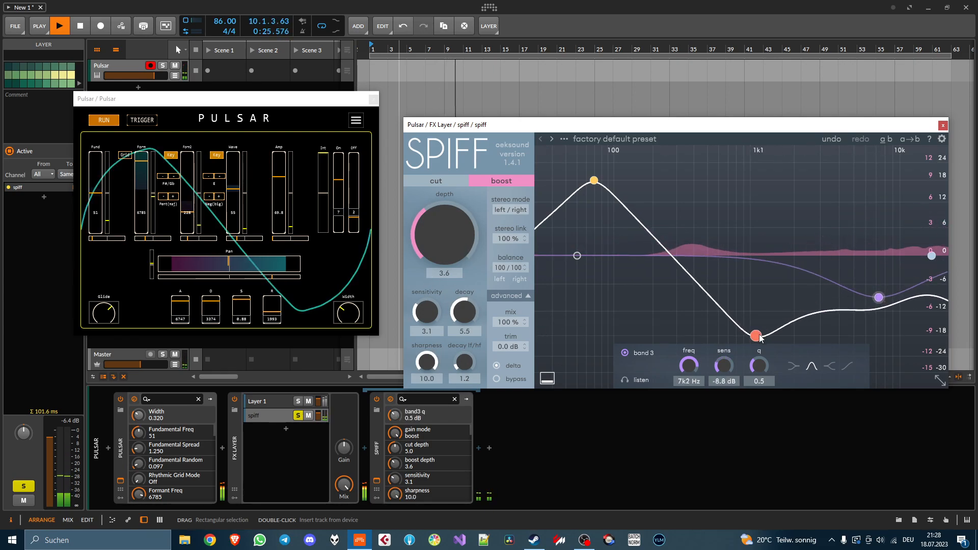
left_click_drag(594, 180, 660, 180)
mouse_move(755, 335)
left_mouse_down()
mouse_move(821, 331)
mouse_move(756, 332)
left_mouse_up()
Set spiff's sensitivity to 0.0 and decay to 3.9, and close its window.
left_click_drag(426, 311, 426, 348)
left_click_drag(454, 311, 465, 333)
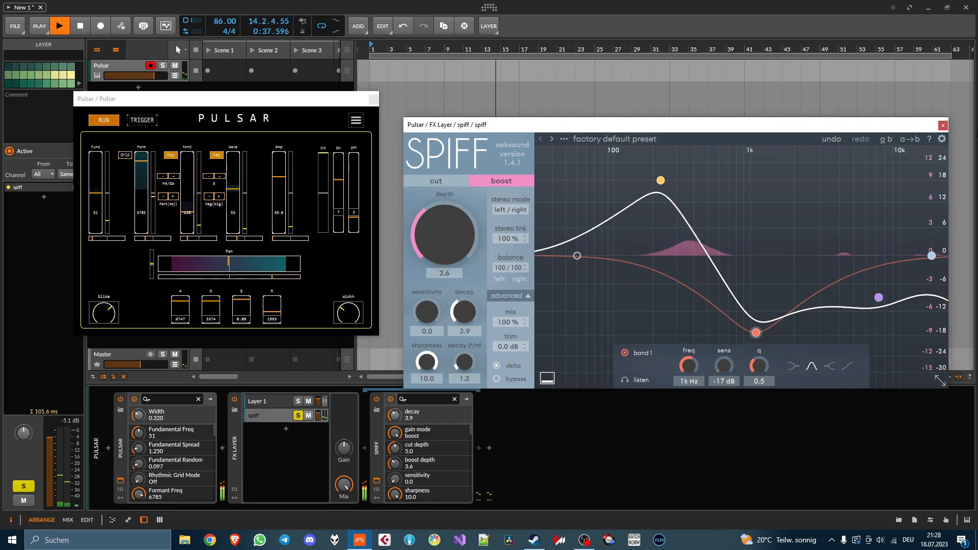
left_click(943, 125)
Insert the Raum reverb after spiff, raise its High Cut, and set Modulation to 10.5 %, Damp to 94.5 % and Diffusion to 98.5 %.
left_click(478, 447)
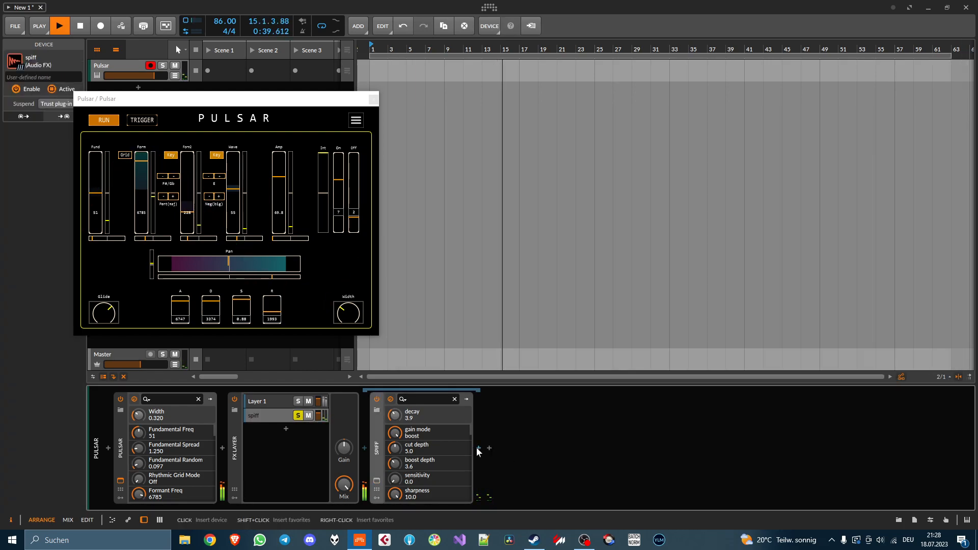
type("raum")
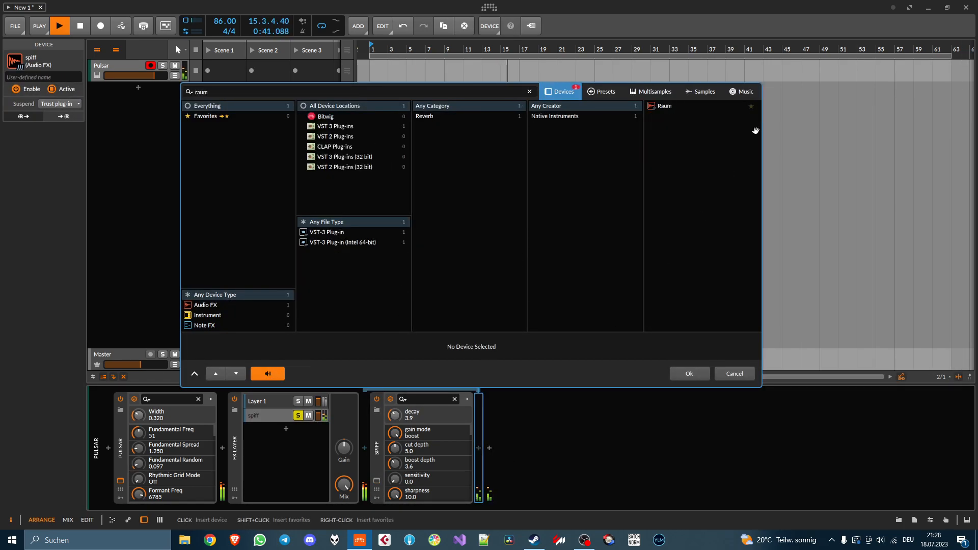
double_click(657, 103)
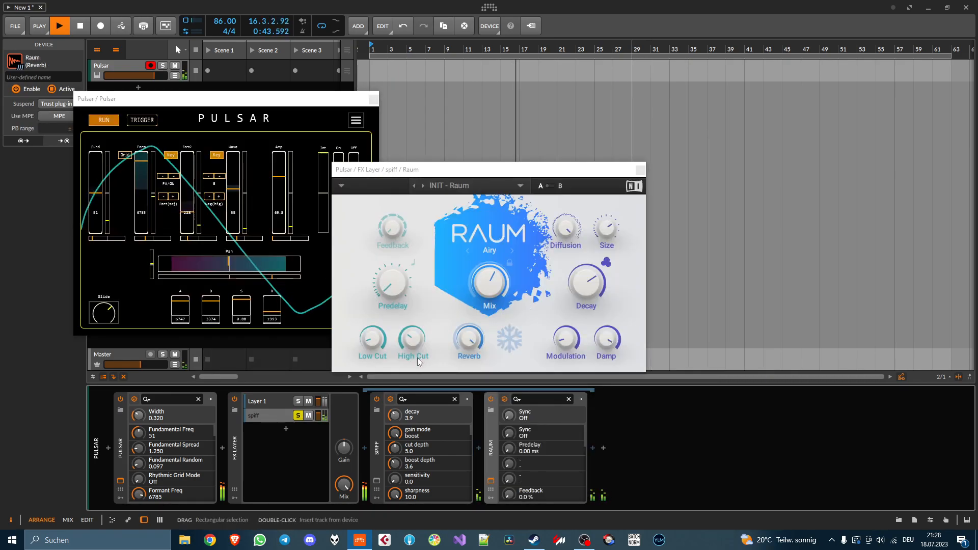
left_click_drag(412, 340, 412, 302)
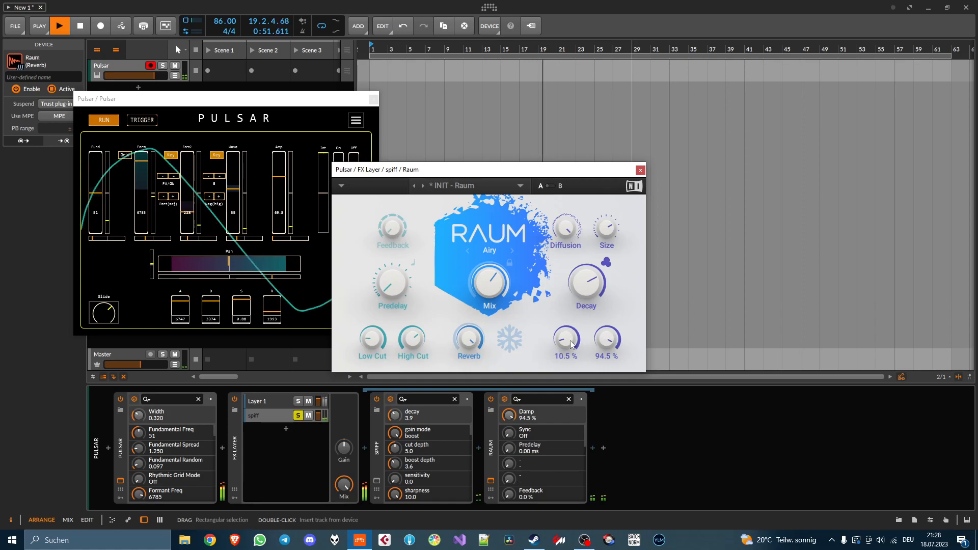
left_click(640, 170)
Insert the Presswerk compressor after Raum in the spiff layer.
left_click(593, 447)
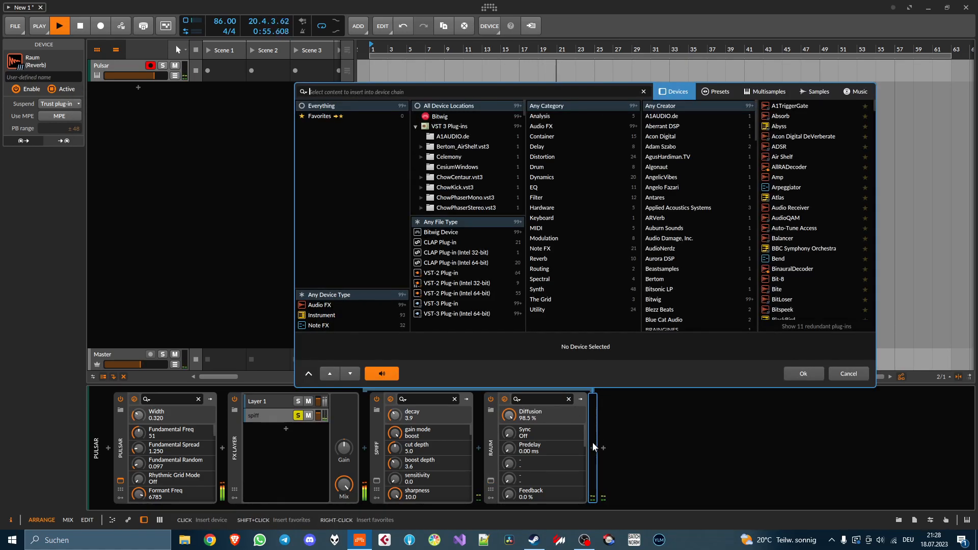
type("pre")
left_click(787, 106)
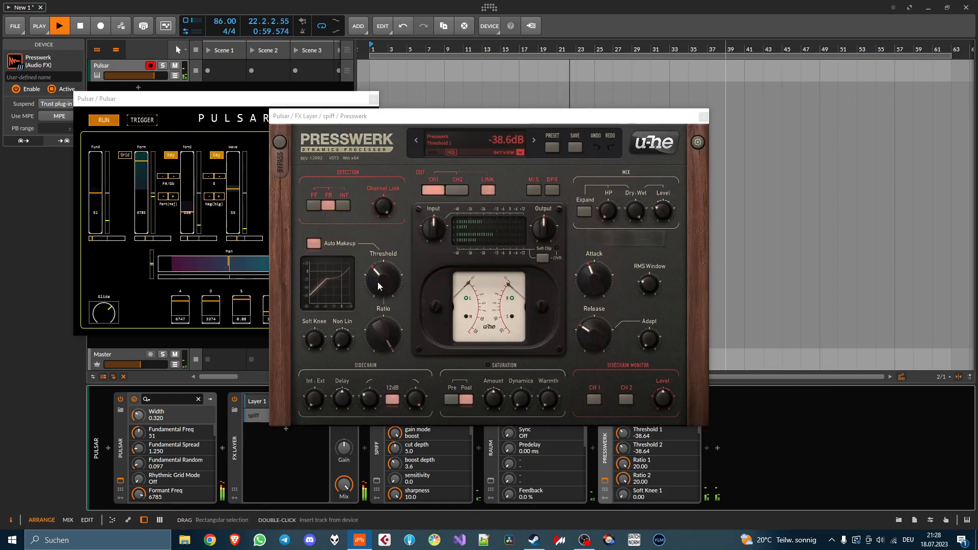
Set Presswerk's threshold to -47.3 dB, soft knee to 37.50, saturation amount to 22.4 dB and release to 539.98, and shorten the attack.
left_click_drag(379, 286, 377, 287)
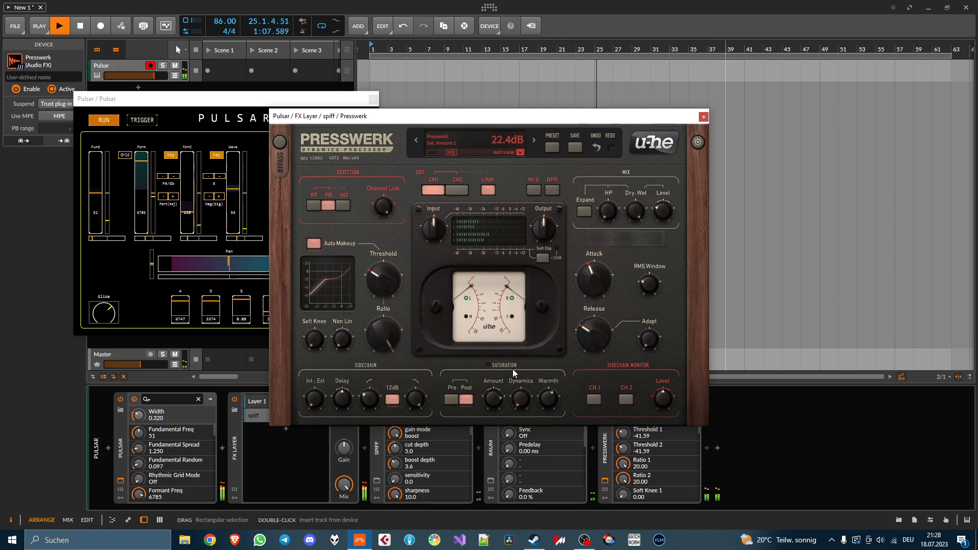
left_click_drag(392, 286, 391, 292)
left_click_drag(318, 338, 317, 294)
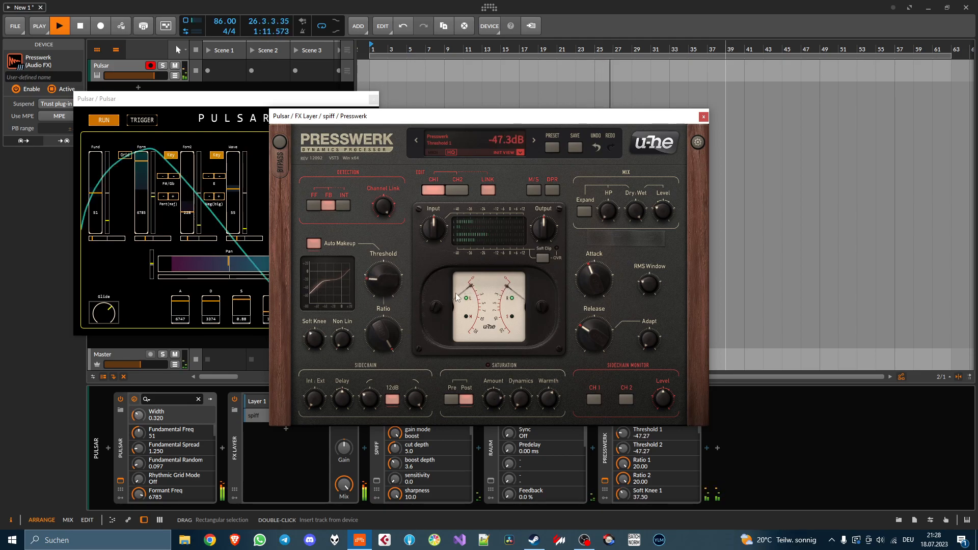
left_click_drag(601, 295, 602, 327)
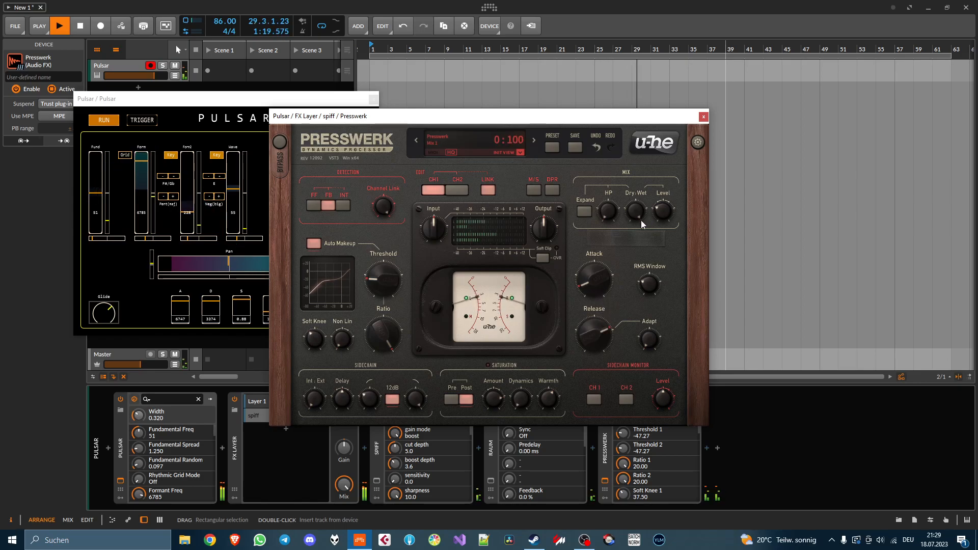
left_click(703, 117)
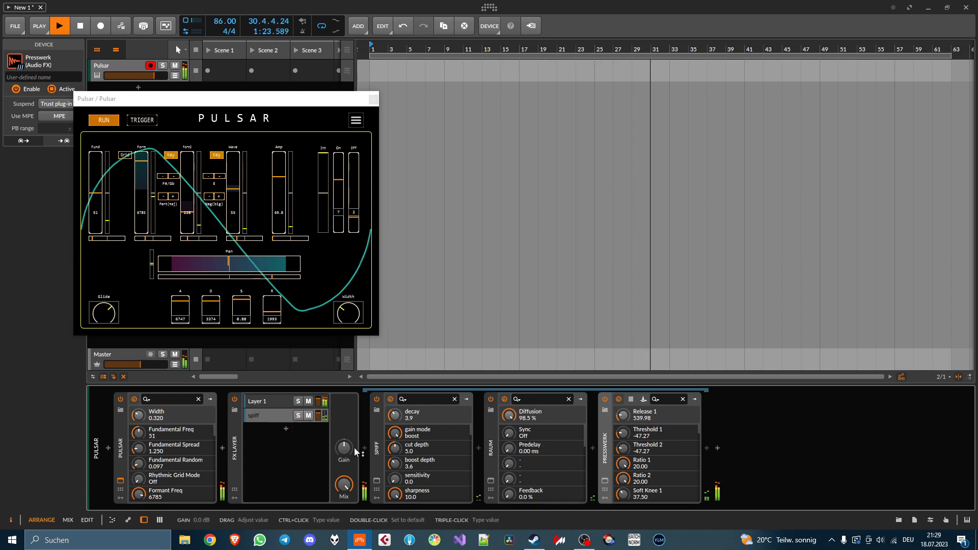
With the spiff layer unsoloed, lower Layer 1's level slightly and set the FX Layer's gain to -3.3 dB.
left_click_drag(319, 402, 319, 406)
left_click_drag(344, 449, 345, 455)
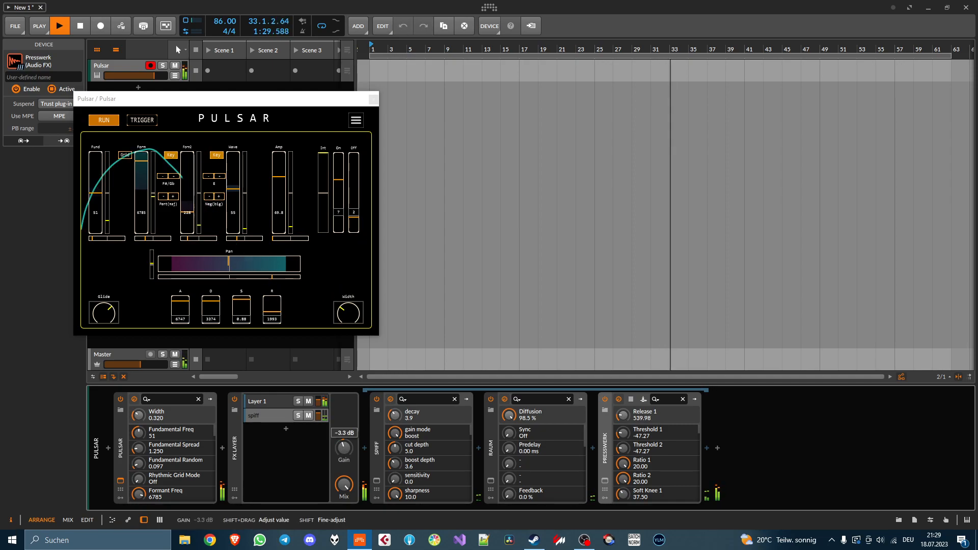
Add a third layer to the FX Layer containing the Digitalis effect.
left_click(286, 428)
type("dig")
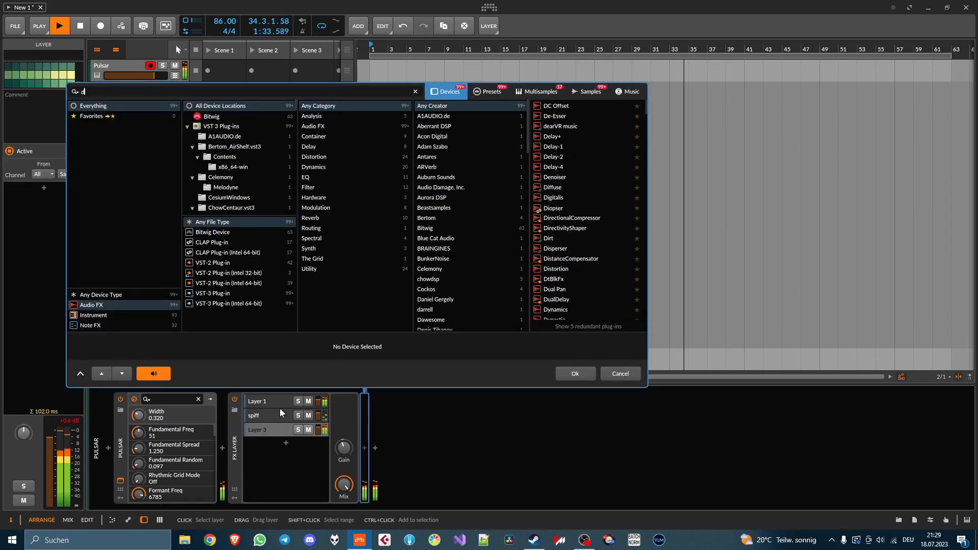
key("Down")
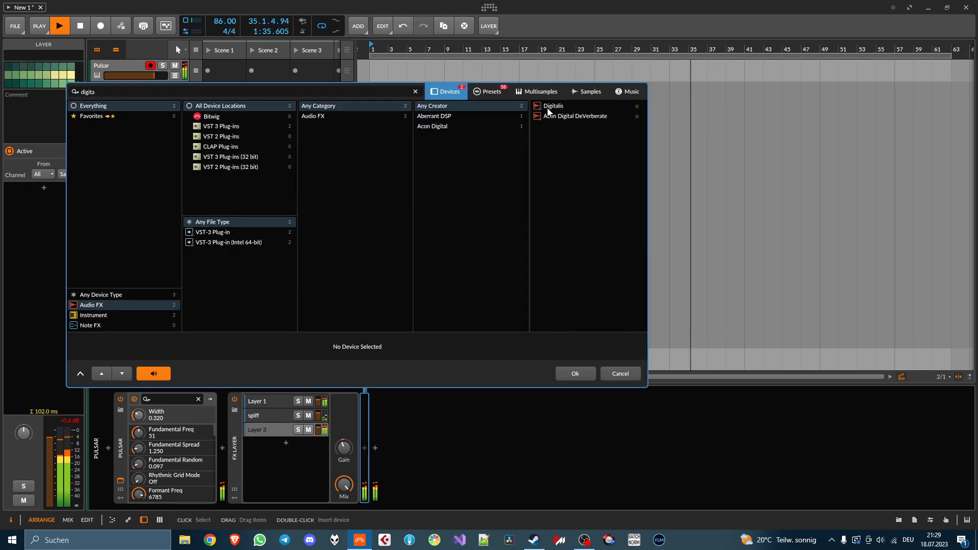
key("Return")
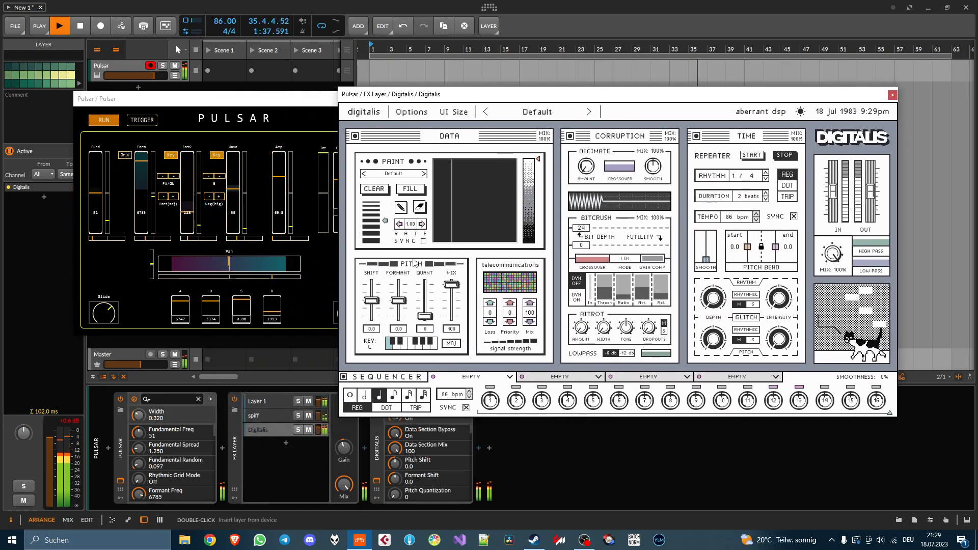
Solo the Digitalis layer and set the telecommunications packet loss to 83 and priority to 39.
left_click(299, 430)
left_click_drag(490, 312, 525, 263)
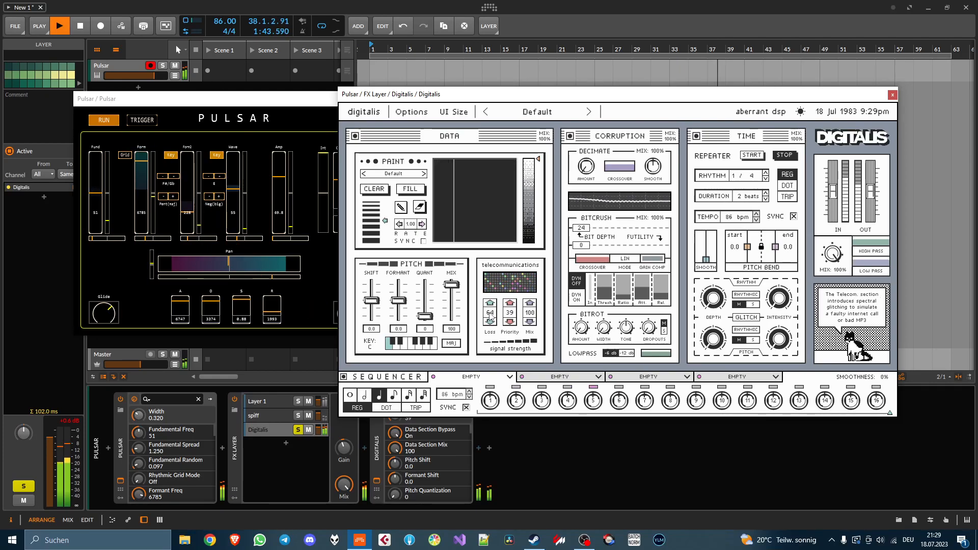
left_click_drag(490, 316, 500, 292)
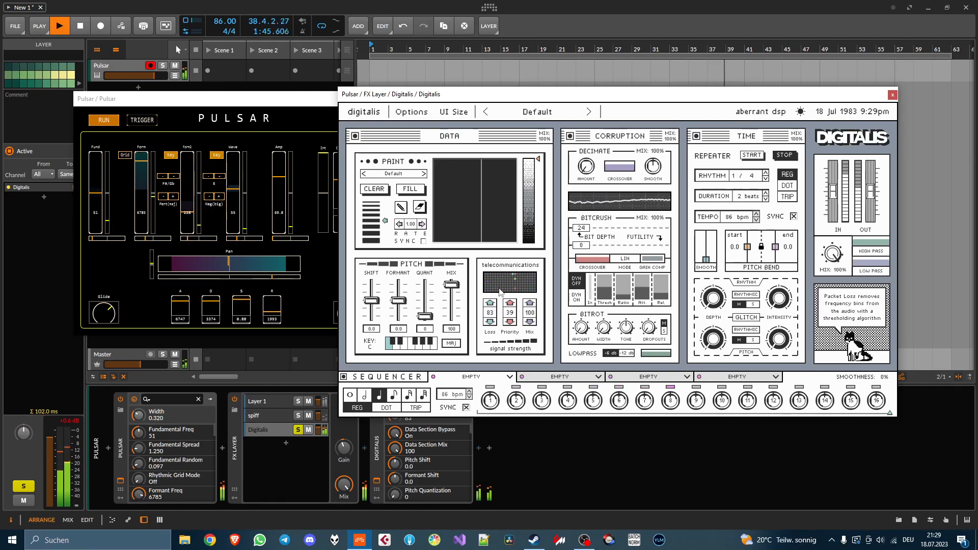
Insert the Pro-Q 2 equalizer before Digitalis in the third layer.
left_click(365, 448)
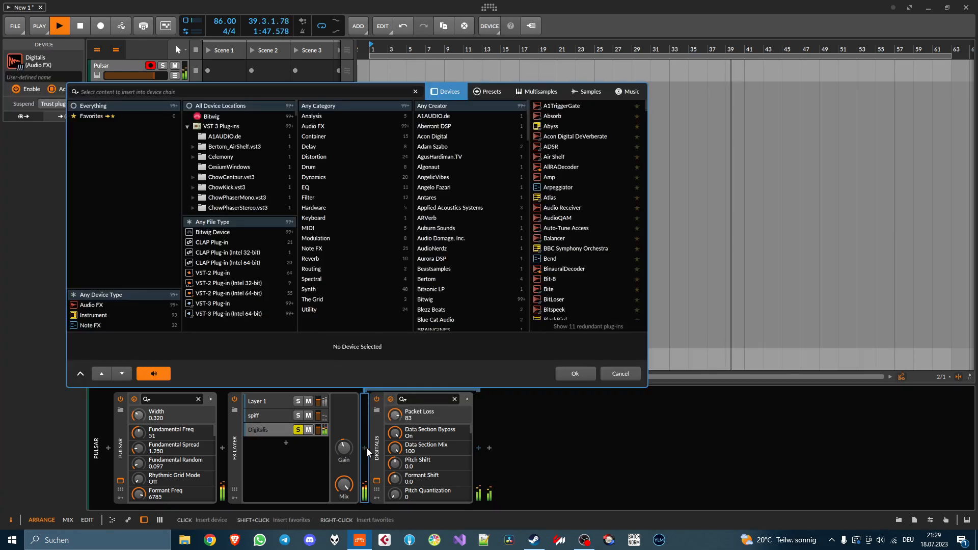
type("pro-q")
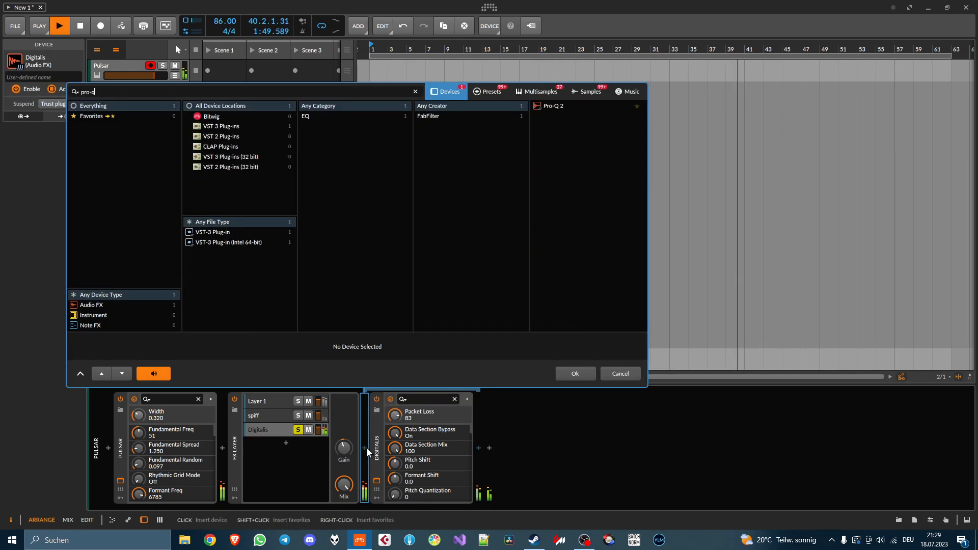
double_click(560, 108)
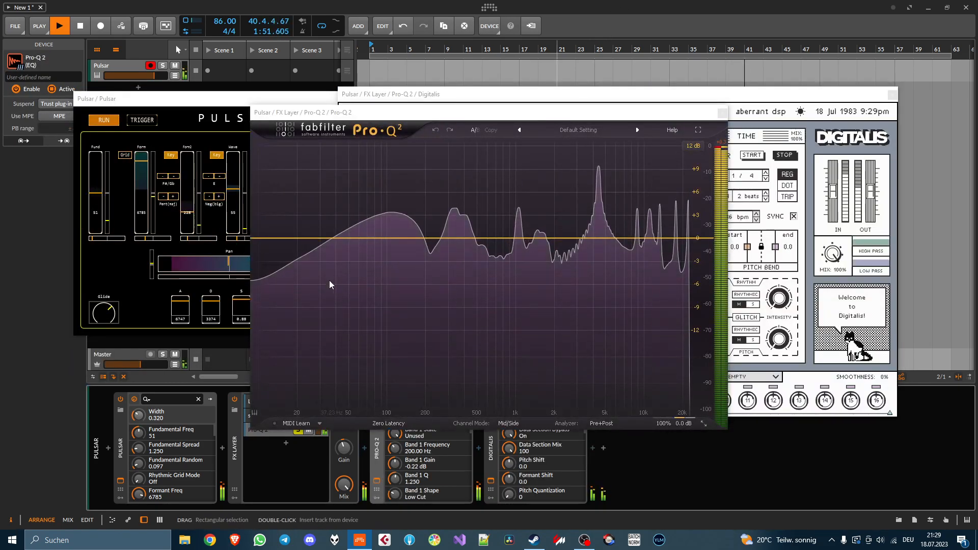
Add a low shelf at 342.27 Hz, -9.22 dB, Q 0.300 and a high shelf at 13807 Hz, -6.63 dB, Q 0.443 in Pro-Q 2.
left_click_drag(262, 240, 455, 308)
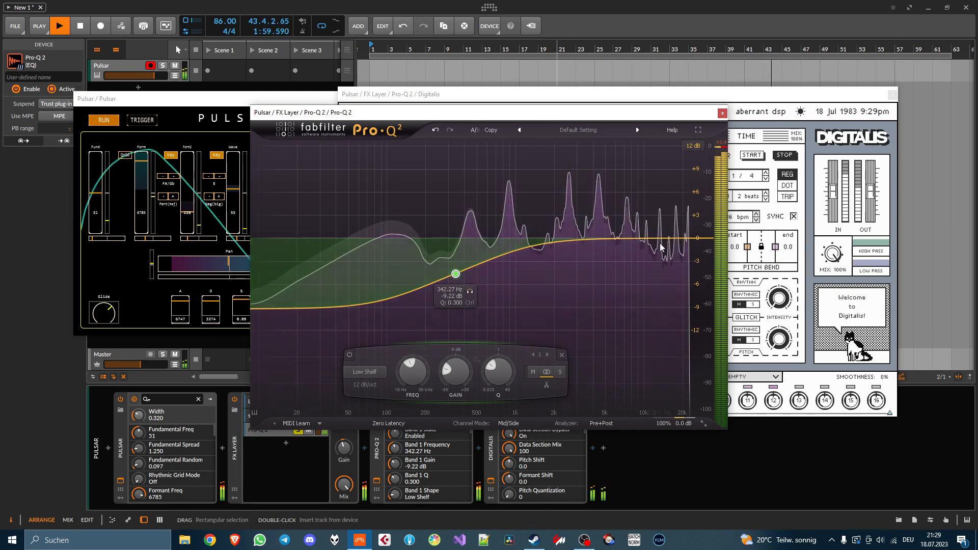
left_click_drag(671, 238, 663, 269)
scroll(664, 260, "up", 3)
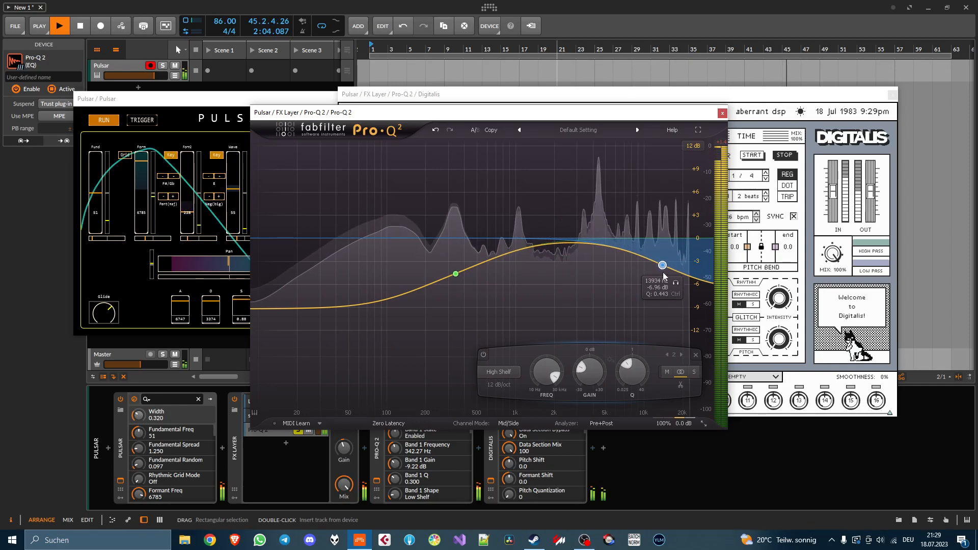
left_click(723, 113)
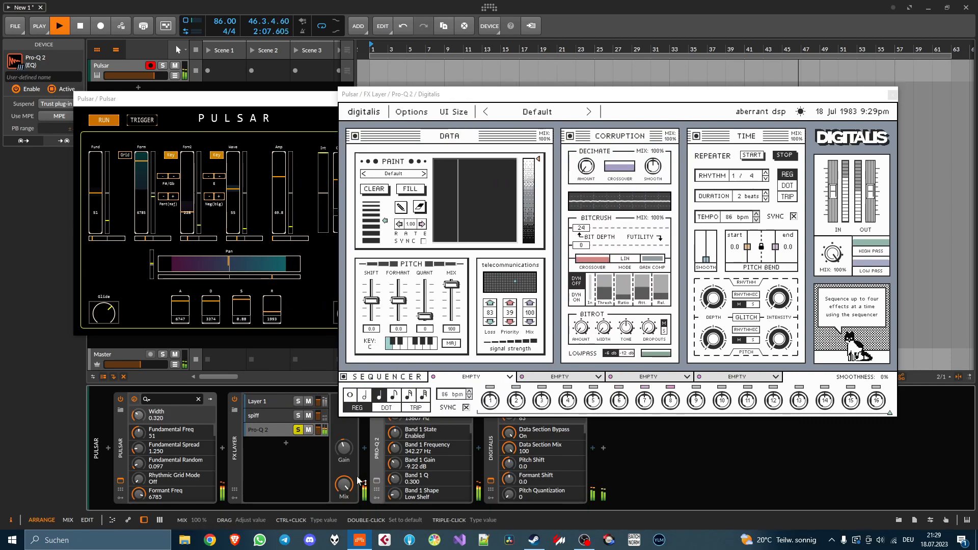
Duplicate the collapsed Pro-Q 2 and place the copy after Digitalis.
double_click(377, 454)
key("ctrl+d")
left_click_drag(402, 457, 524, 460)
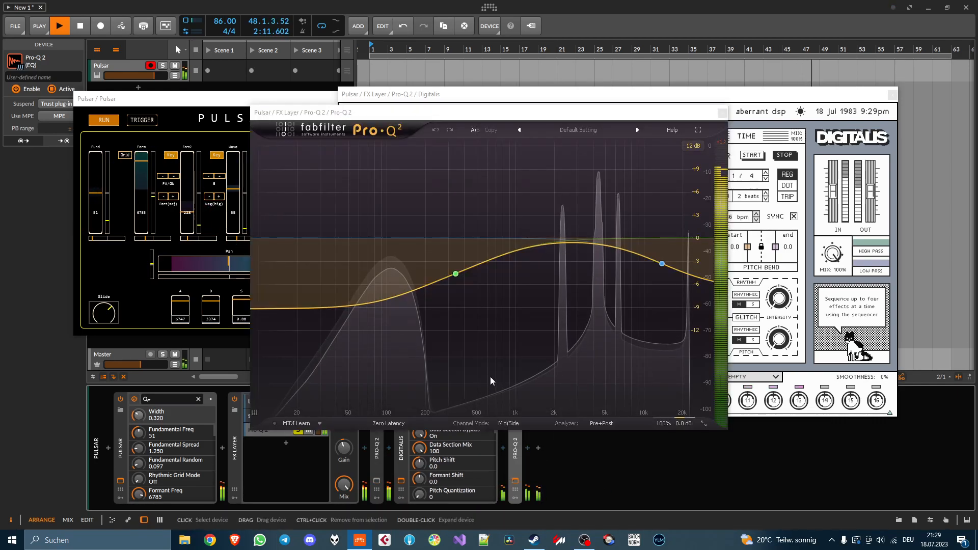
Select both bands of the copied Pro-Q 2 after Digitalis and set their gain to +9.22 dB.
left_click_drag(434, 338, 682, 192)
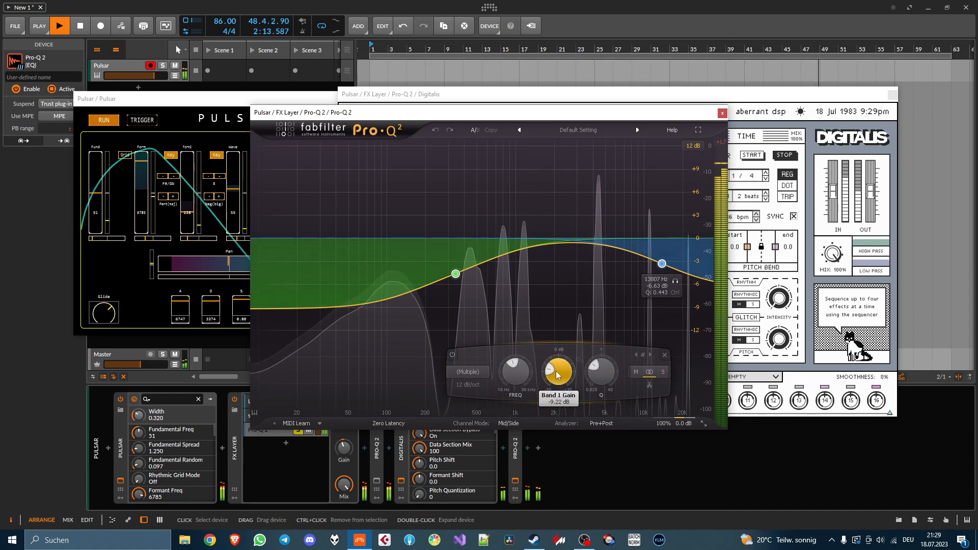
left_click(556, 372, "ctrl")
double_click(557, 374)
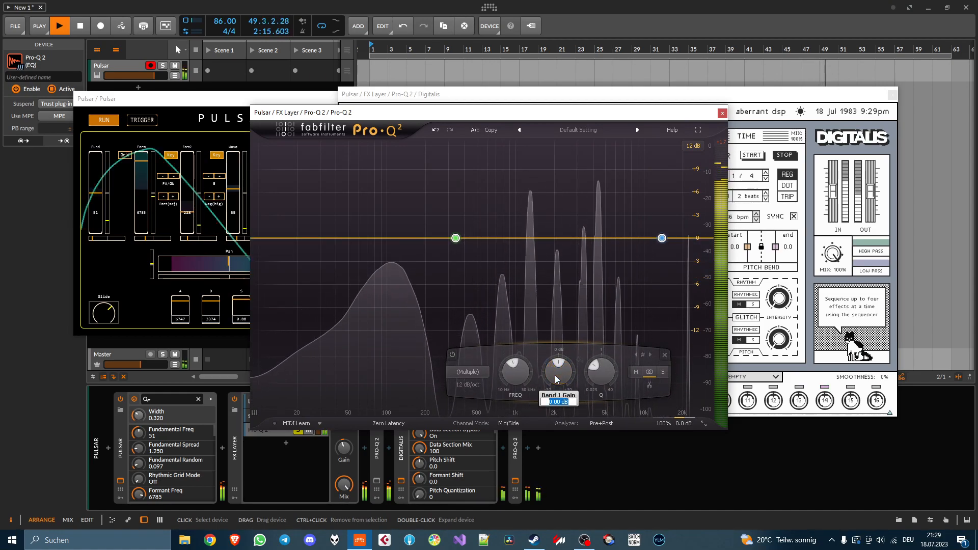
left_click_drag(555, 380, 556, 351)
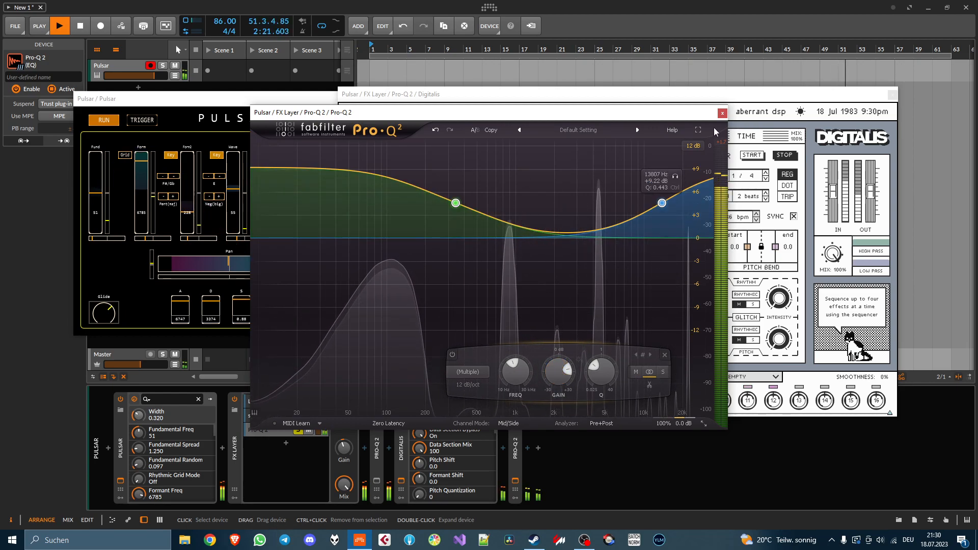
left_click(723, 114)
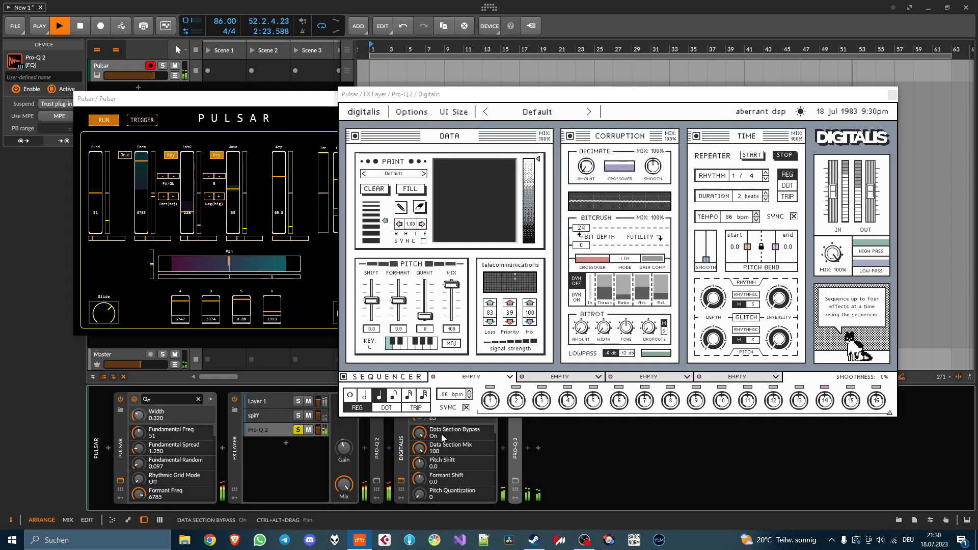
Collapse Digitalis in the device chain and set its telecommunications packet loss to 91.
double_click(402, 447)
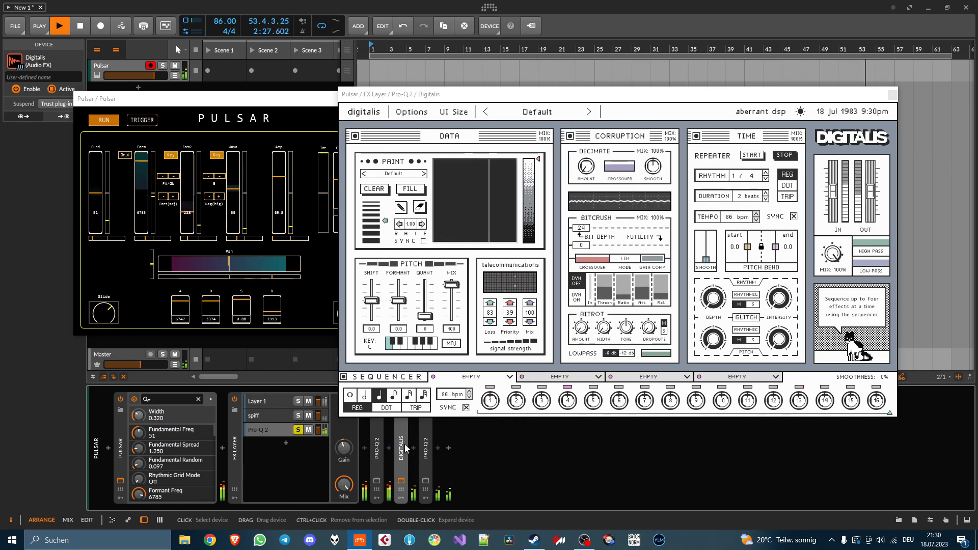
left_click(490, 304)
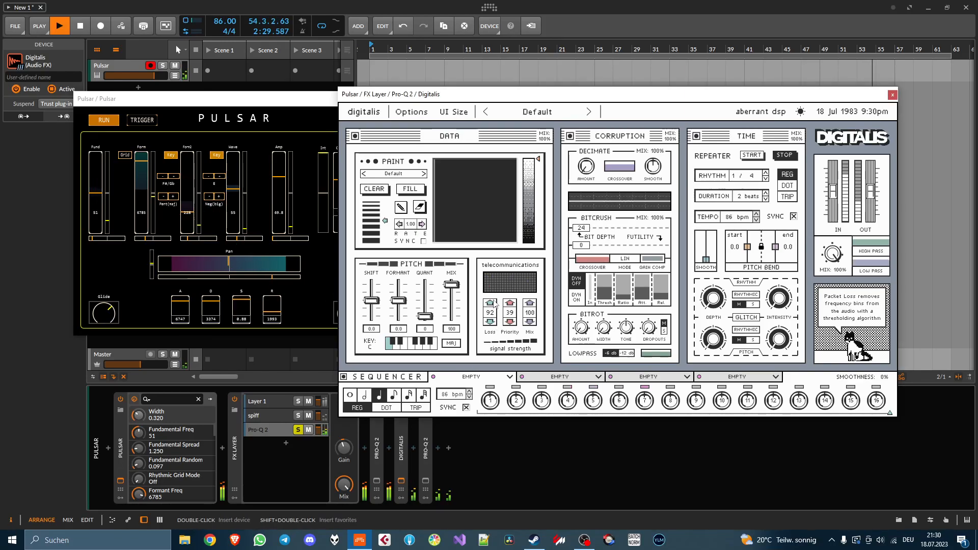
left_click(494, 305)
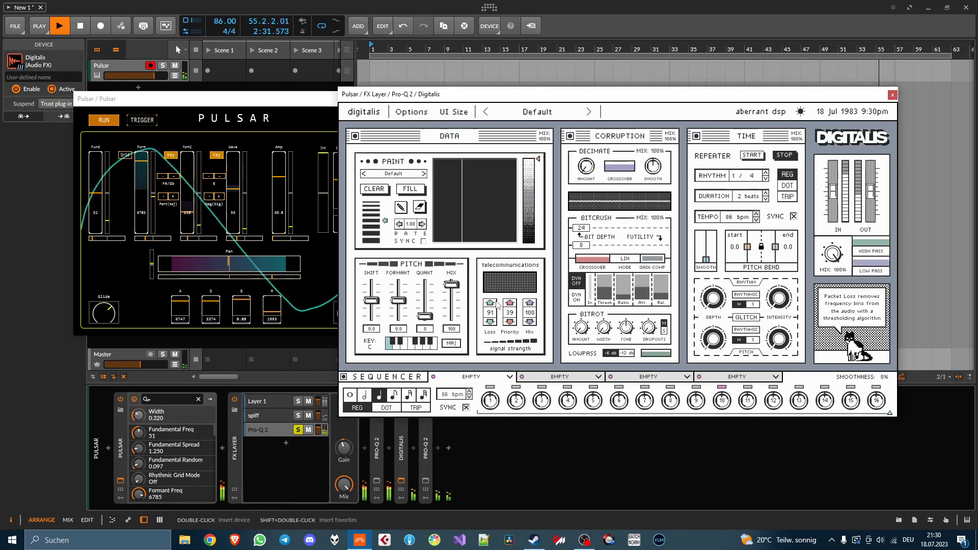
left_click(893, 96)
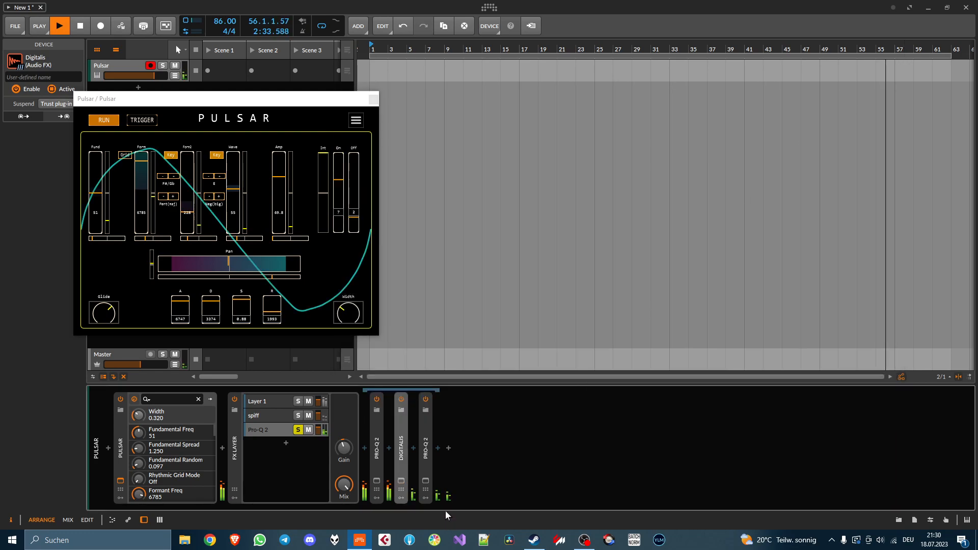
Insert the Raum reverb after the second Pro-Q 2 in the third layer.
left_click(439, 448)
type("rau")
key("Down")
key("Return")
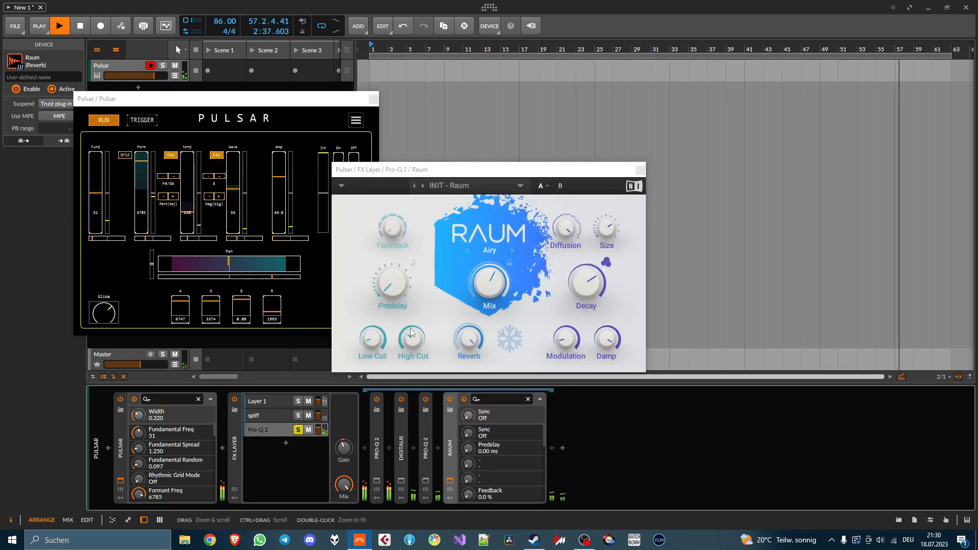
Adjust Raum's high cut, mix and modulation, with Sparse density and 62.5 % damp, while soloing the spiff layer as well.
left_click_drag(416, 324, 416, 313)
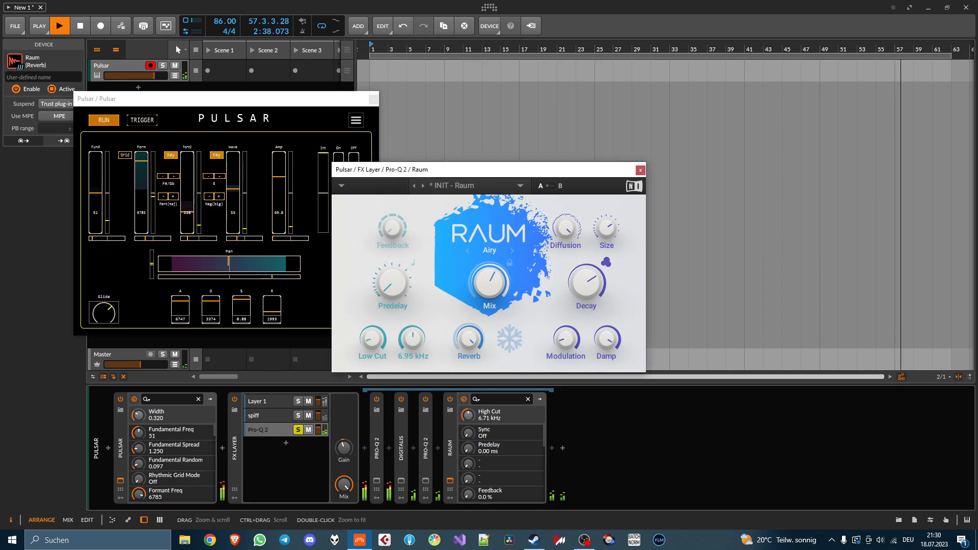
left_click(298, 416)
left_click_drag(412, 340, 412, 329)
left_click_drag(490, 283, 489, 275)
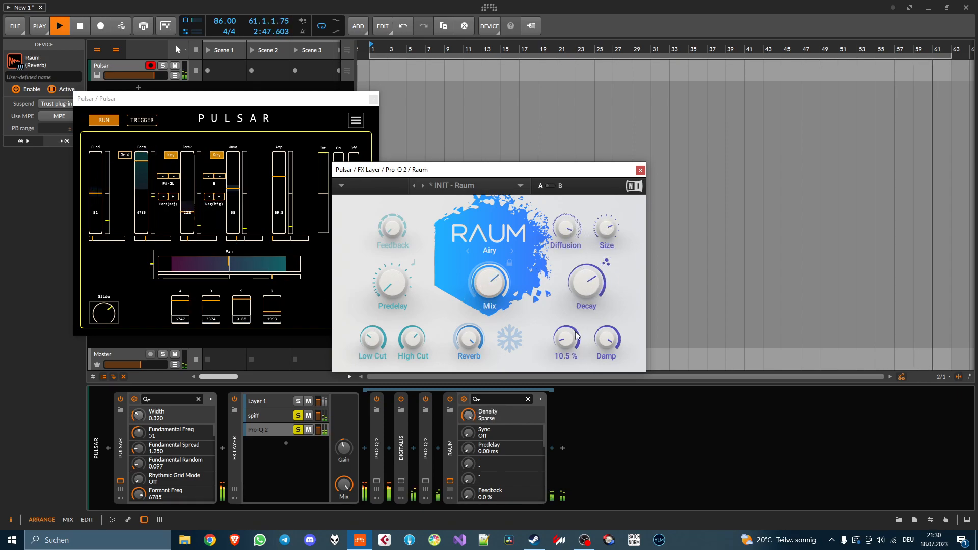
left_click_drag(607, 340, 606, 365)
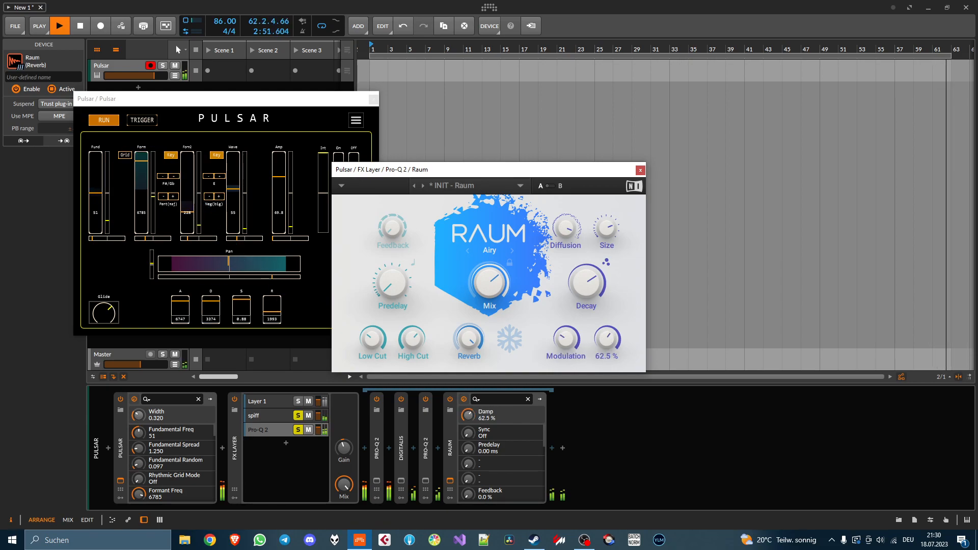
left_click(640, 171)
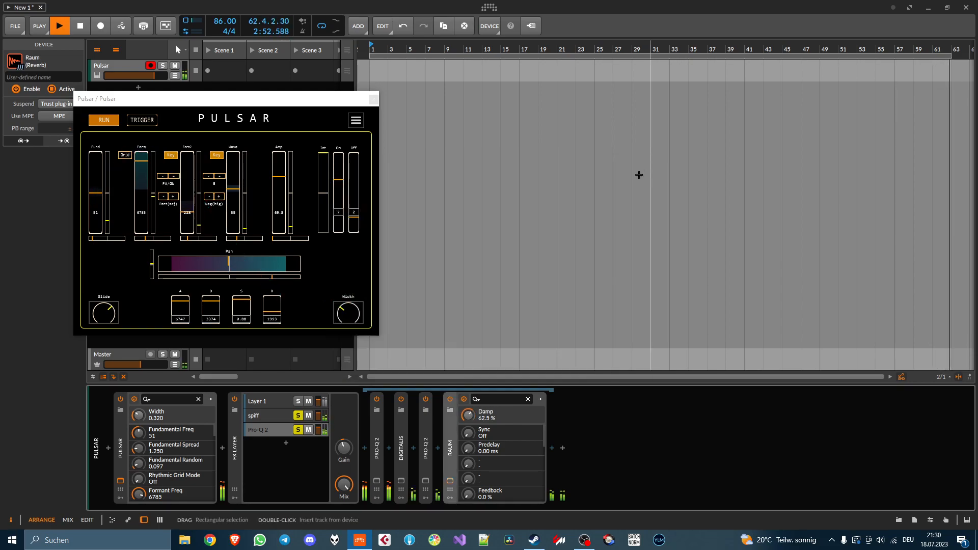
Collapse Raum and insert the Presswerk compressor after it.
left_click(448, 451)
left_click(466, 451)
type("press")
double_click(647, 108)
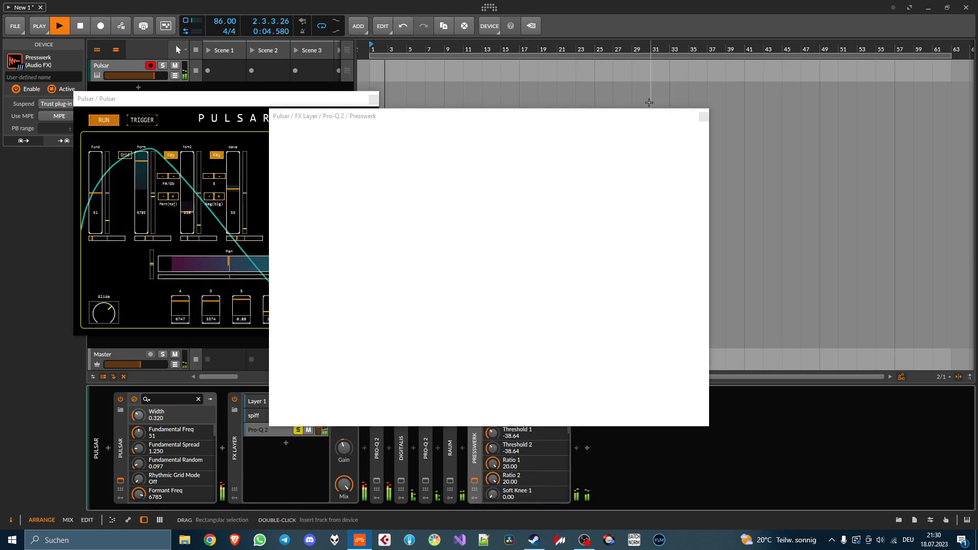
Set Presswerk's threshold to -36.82, attack to 12.0 ms and saturation amount to -40.0 dB, and lengthen the release.
left_click_drag(387, 283, 386, 274)
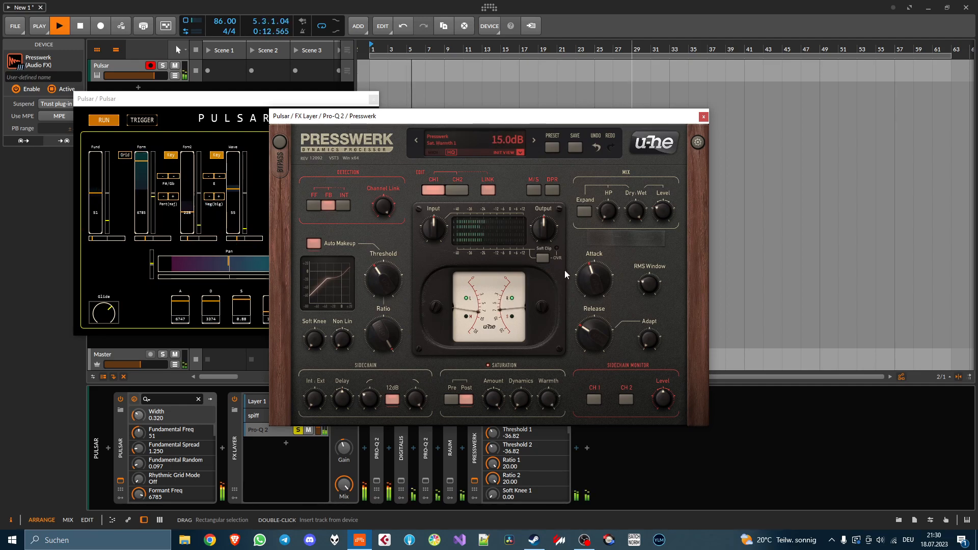
left_click_drag(589, 331, 601, 286)
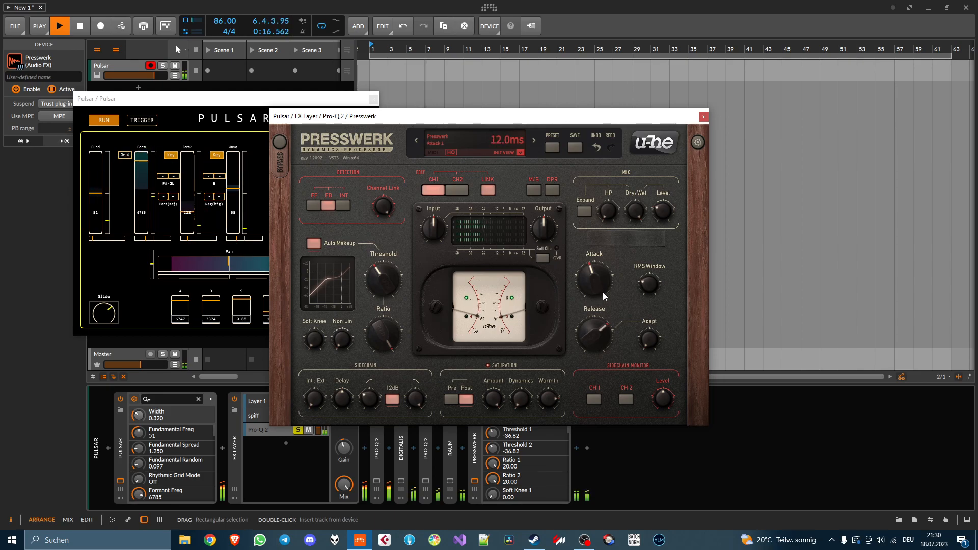
left_click_drag(496, 390, 494, 484)
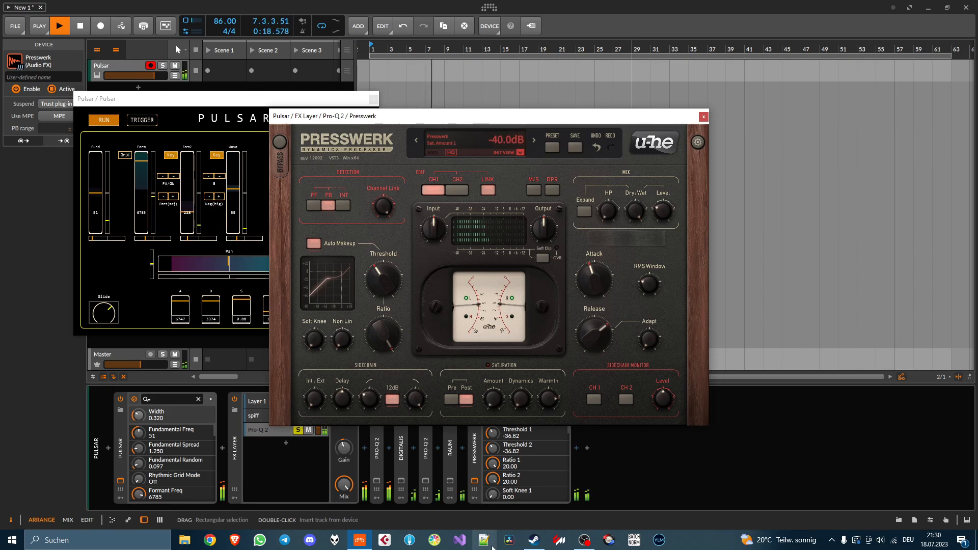
left_click(703, 117)
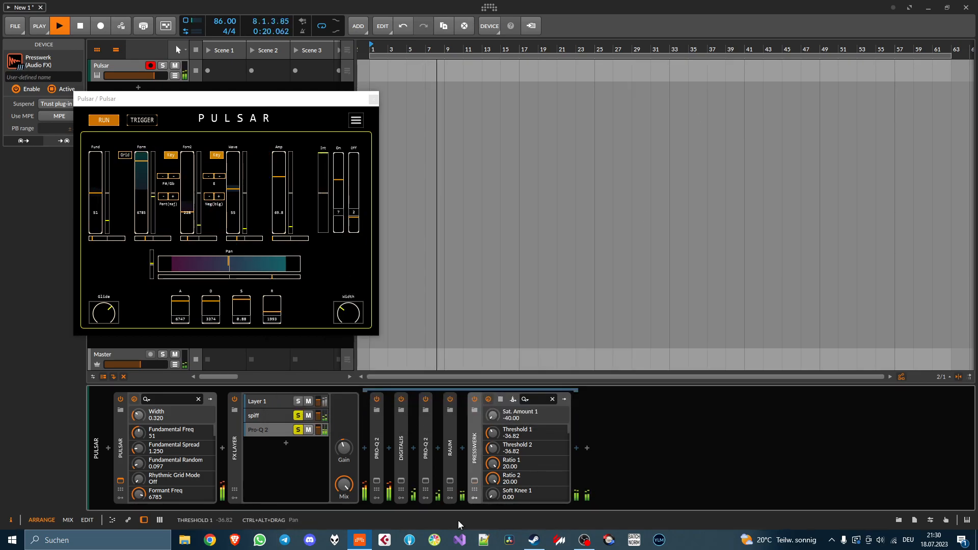
Insert another Pro-Q 2 equalizer between Raum and Presswerk.
left_click(462, 448)
type("pro-q")
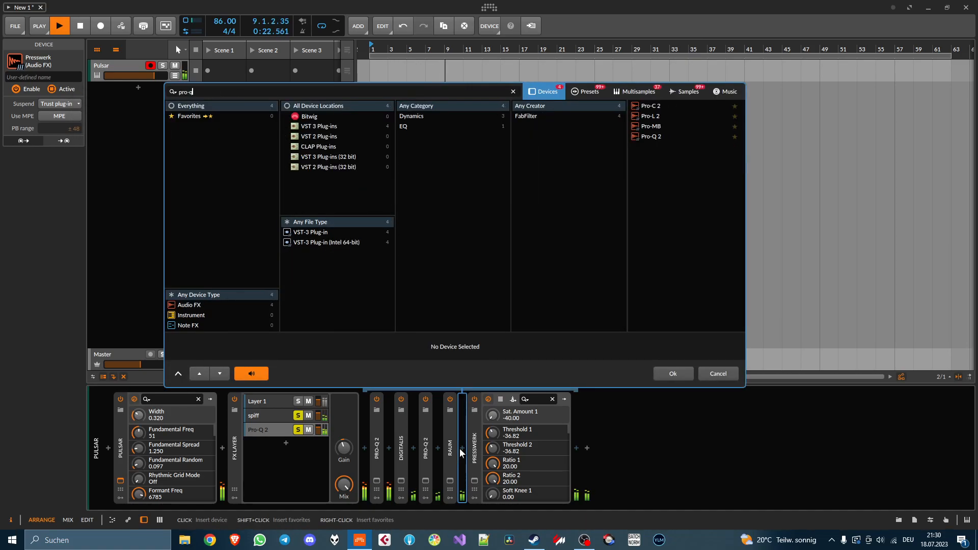
double_click(652, 108)
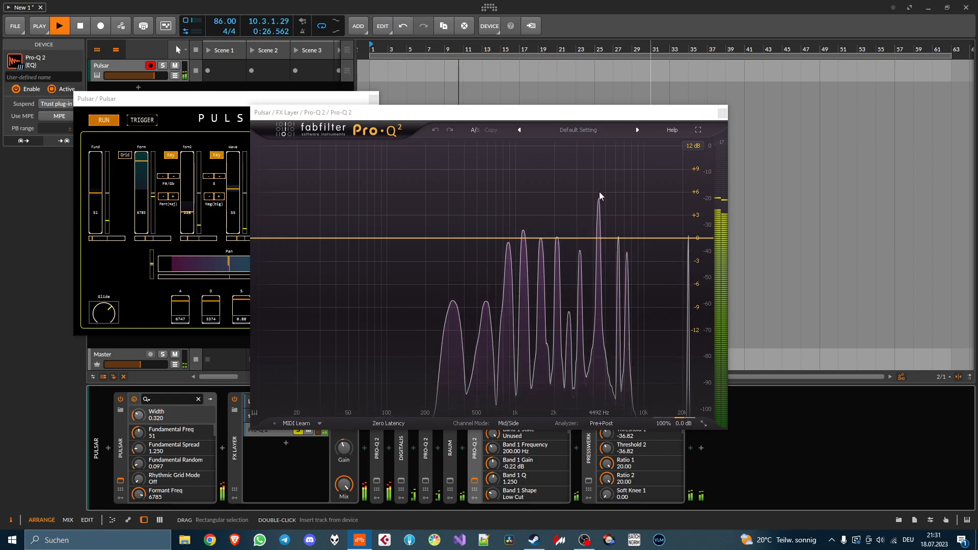
Add a notch band at 4451.2 Hz with a 96 dB/oct slope in the new Pro-Q 2.
left_click_drag(599, 201, 599, 330)
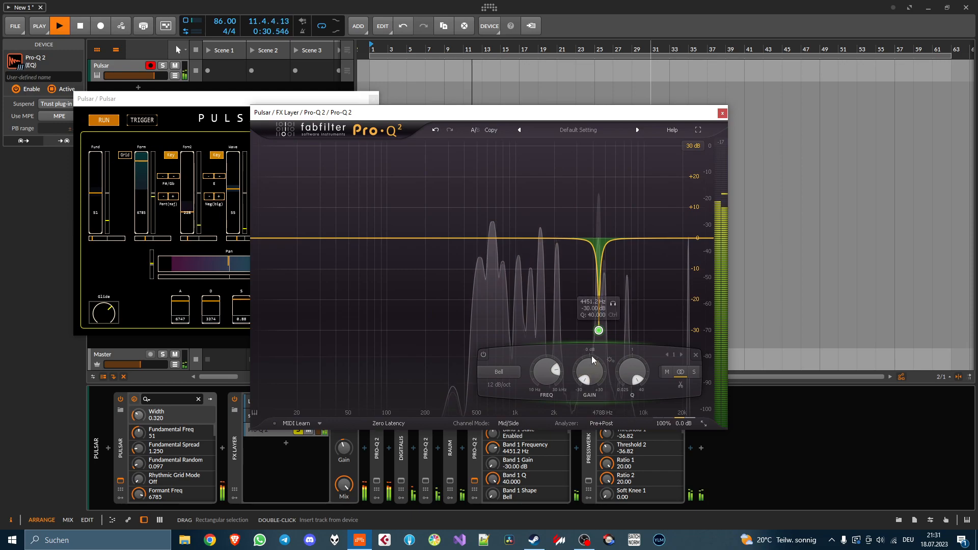
left_click(499, 371)
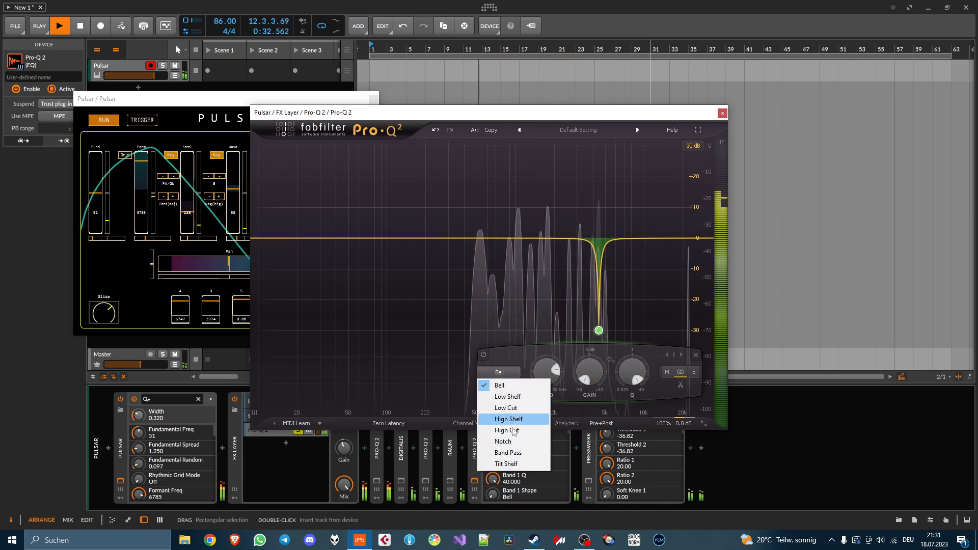
left_click(505, 438)
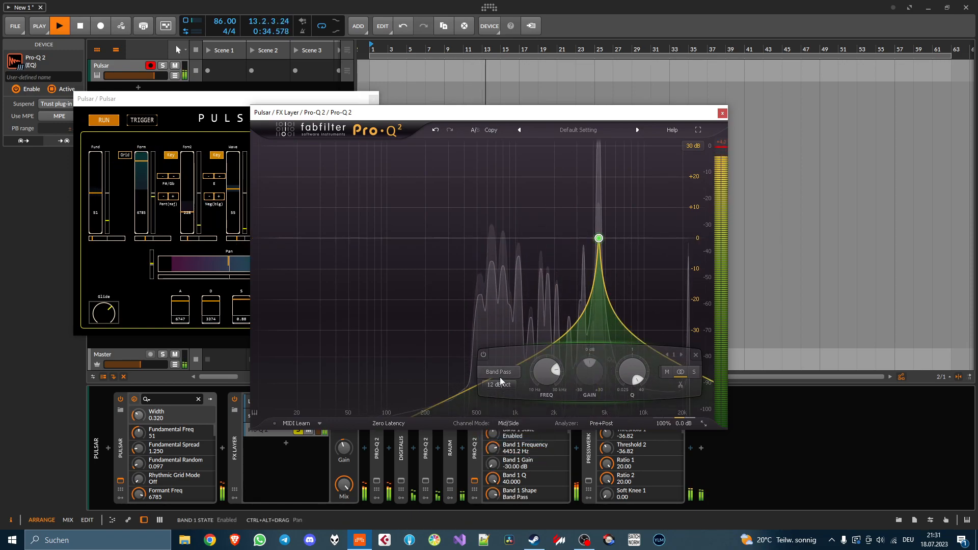
scroll(500, 384, "up", 6)
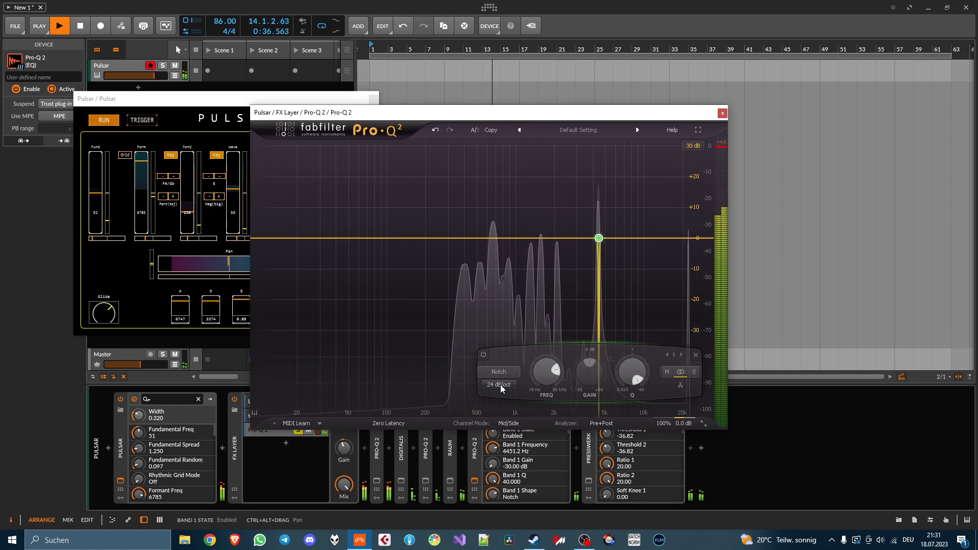
scroll(500, 384, "up", 1)
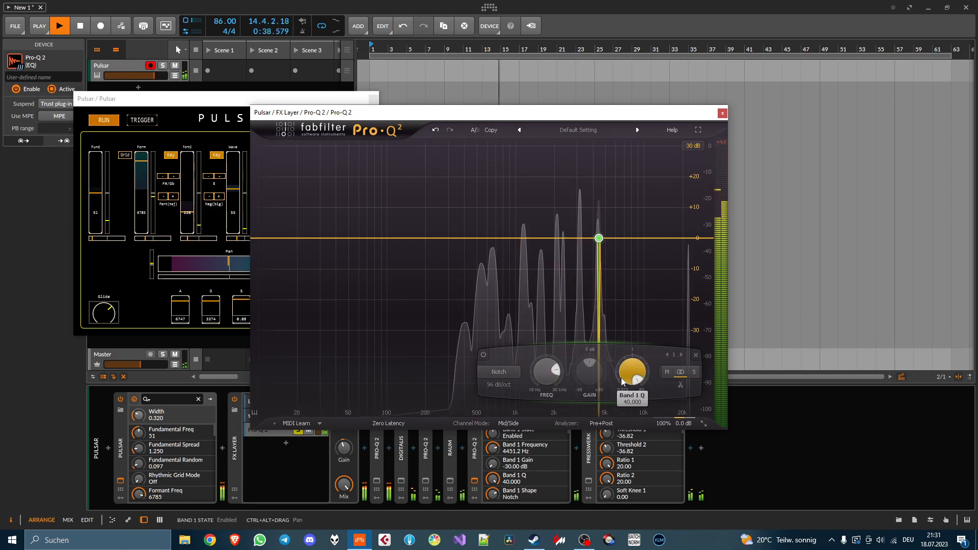
Widen the 4451.2 Hz notch by setting its Q to 12.410, and close the equalizer window.
scroll(623, 378, "down", 2)
scroll(624, 378, "down", 12)
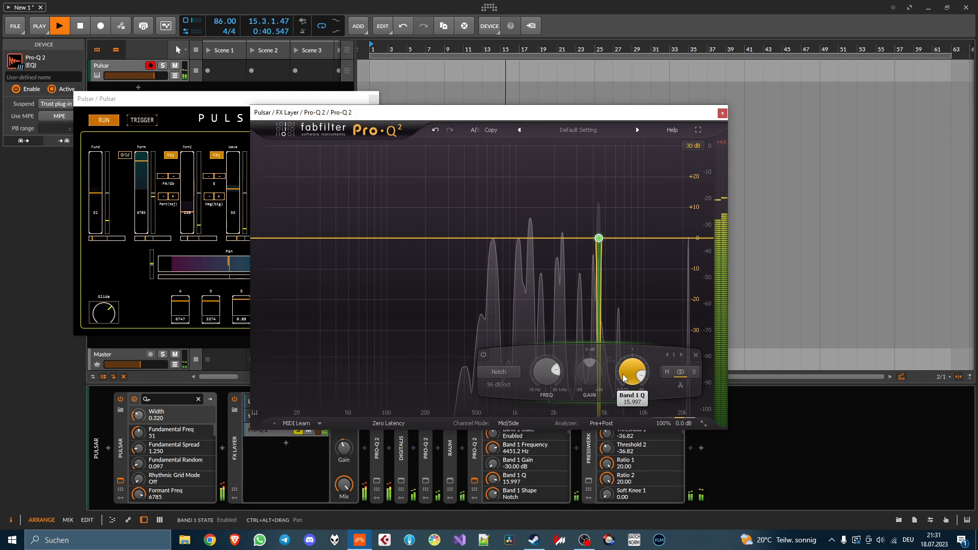
scroll(623, 378, "up", 1)
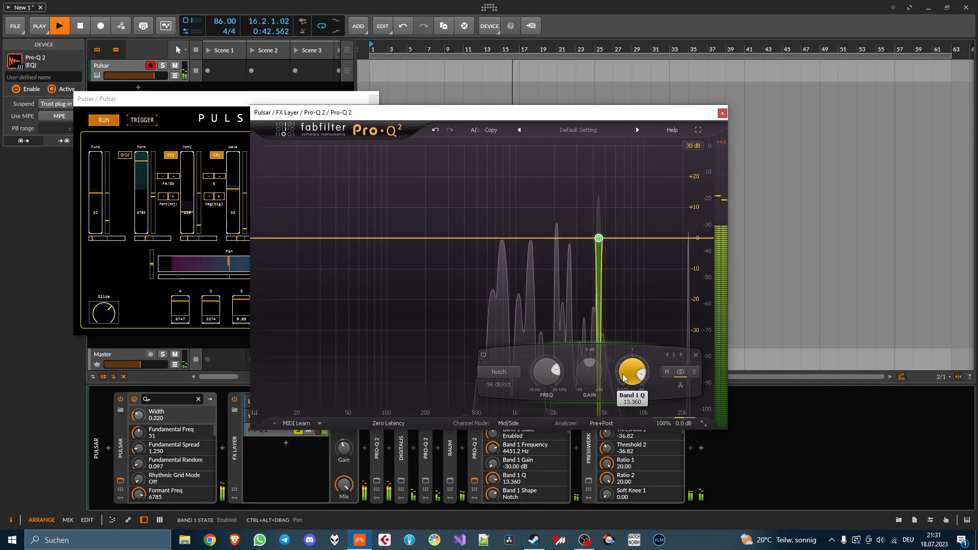
scroll(624, 378, "down", 1)
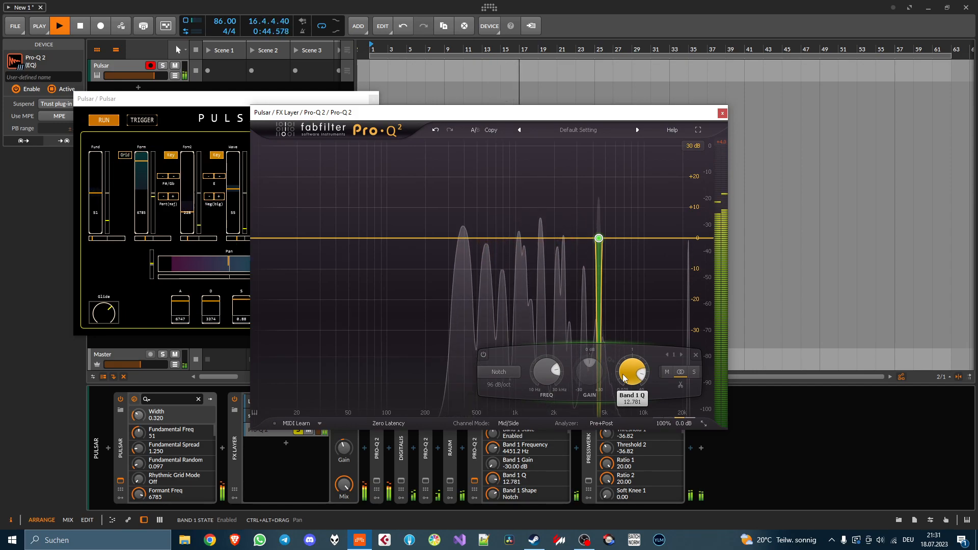
scroll(624, 378, "down", 1)
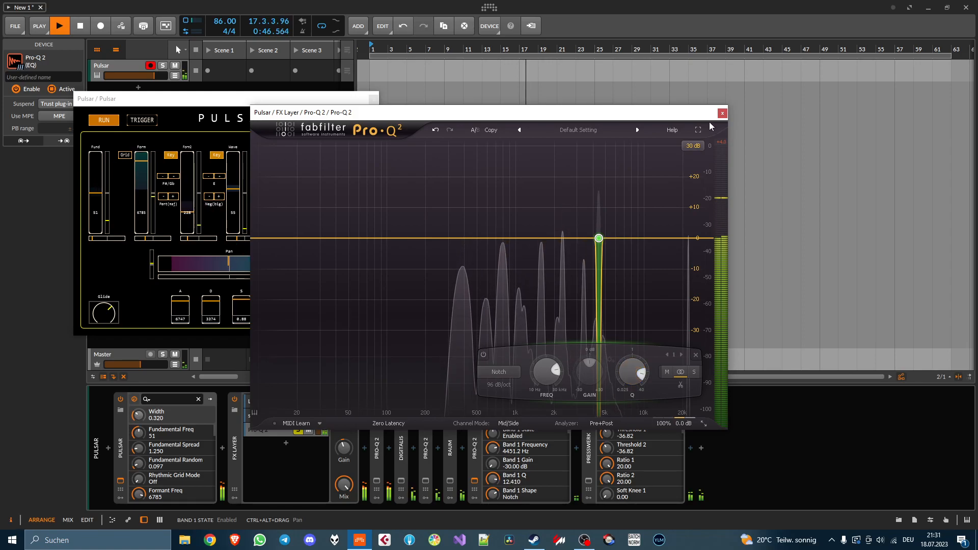
left_click(722, 113)
Turn off solo on the Pro-Q 2 and spiff layers and set Layer 1's volume to about -17.9 dB.
left_click_drag(355, 101, 655, 100)
left_click(298, 430)
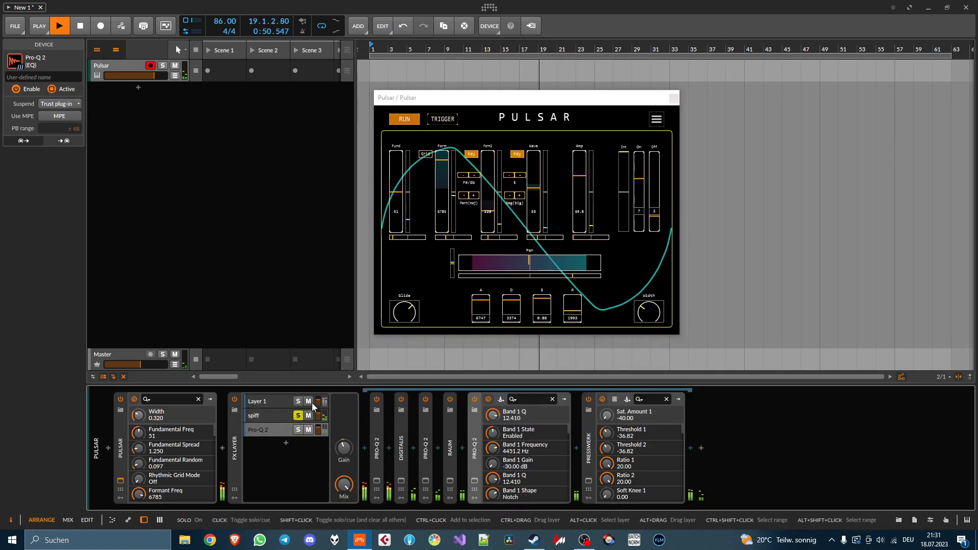
left_click(298, 415)
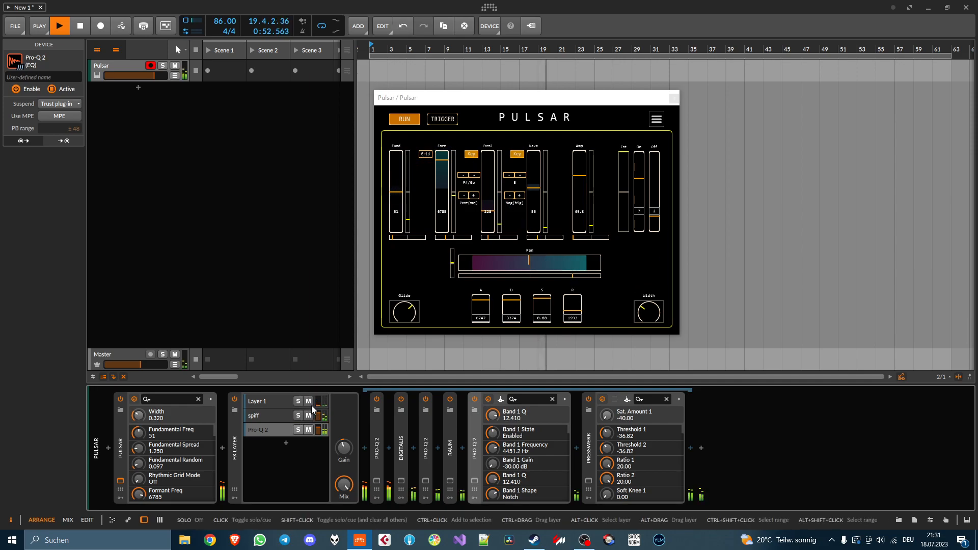
left_click_drag(317, 406, 317, 397)
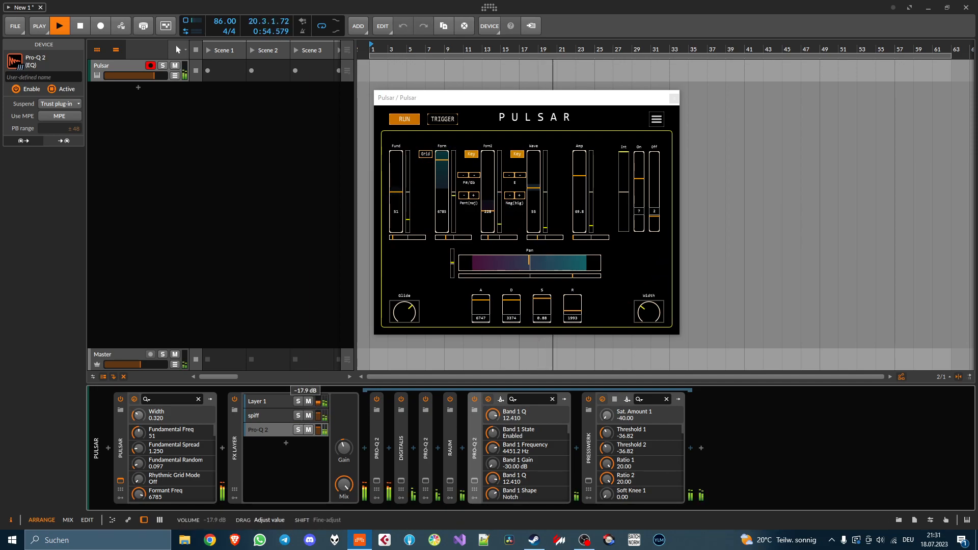
Insert the Phasis phaser in the empty Layer 1 of the FX Layer.
left_click(276, 404)
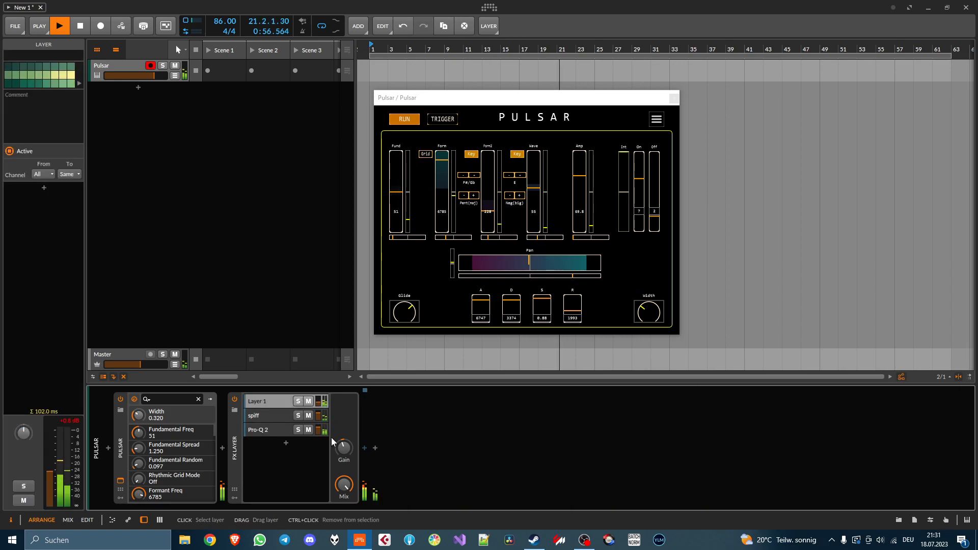
left_click(364, 448)
type("phasis")
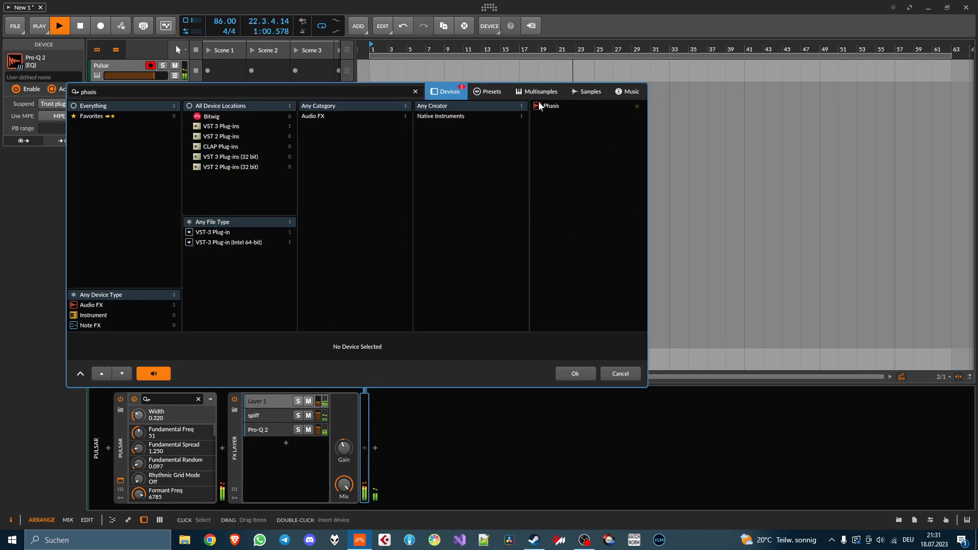
double_click(540, 106)
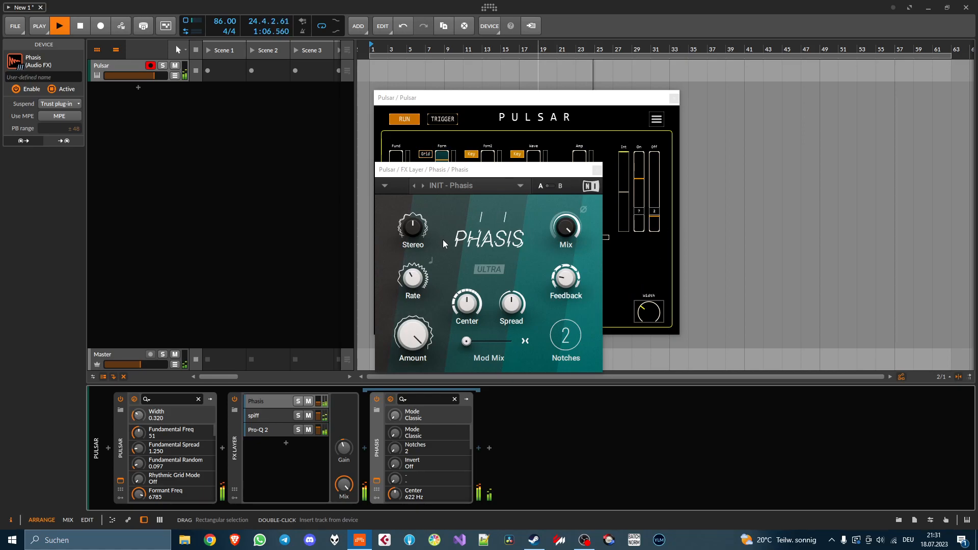
Set the phaser's stereo to 13.0 %, lower its rate and set its notches to 5.
left_click_drag(573, 335, 565, 275)
left_click_drag(417, 265, 416, 284)
left_click_drag(412, 234, 423, 172)
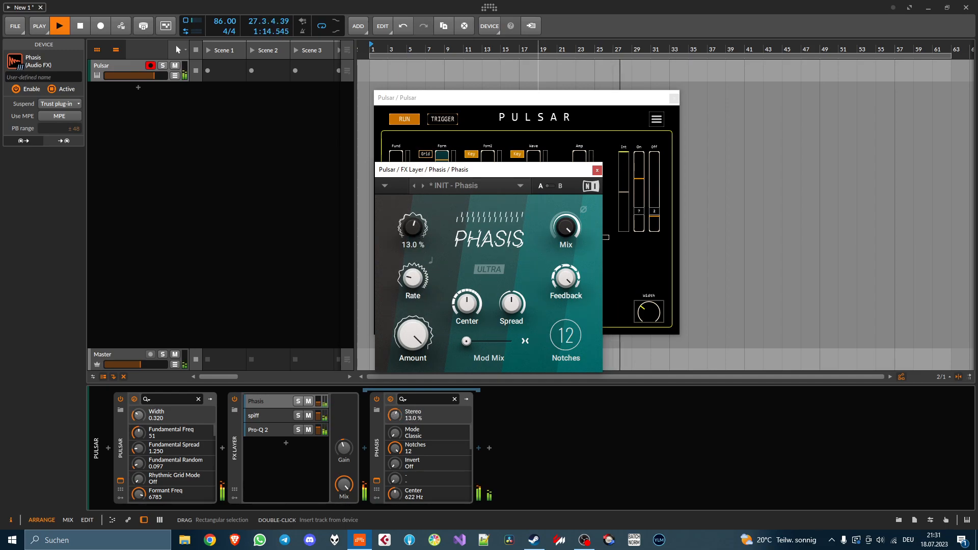
left_click_drag(563, 277, 567, 354)
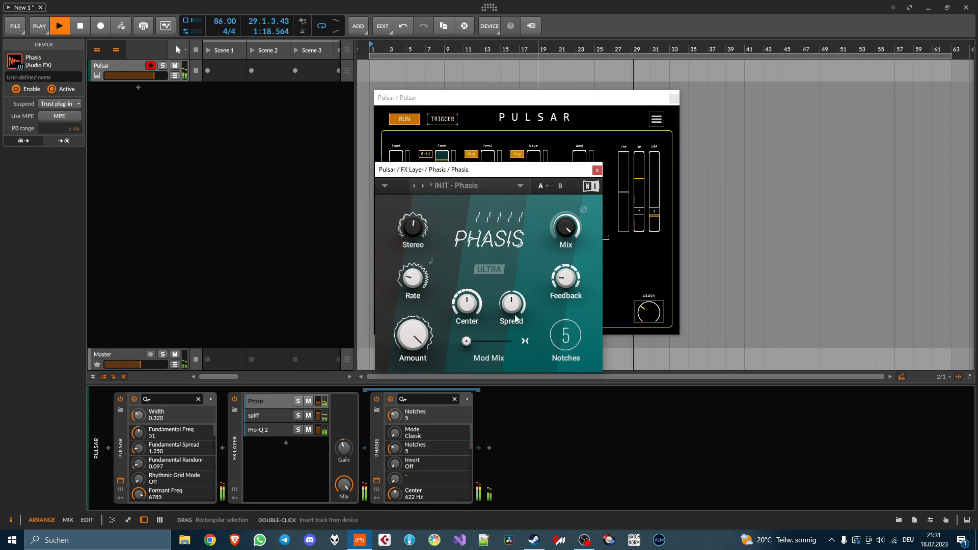
Reduce the phaser's spread and, with its layer soloed, set feedback to 75.0 % and center to 1.49 kHz.
left_click_drag(511, 304, 467, 283)
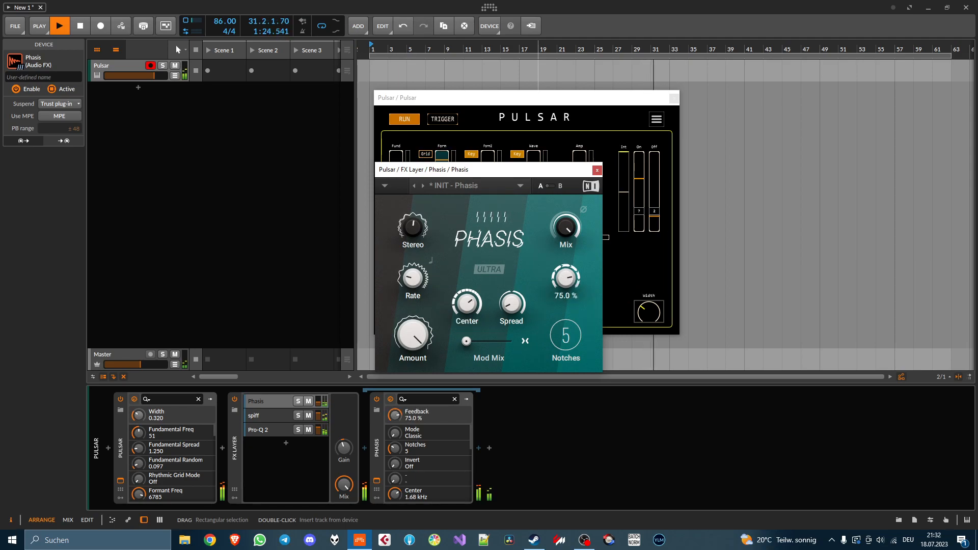
left_click(299, 401)
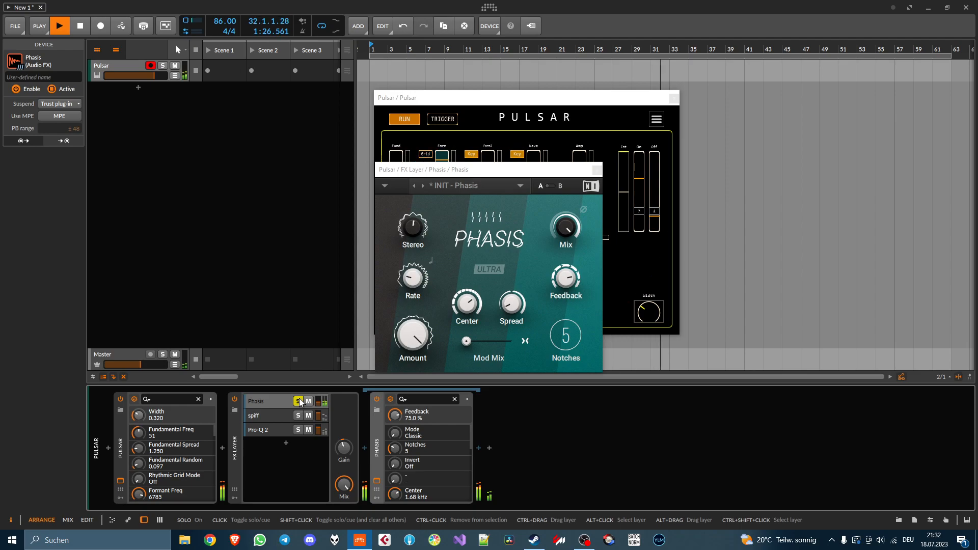
left_click_drag(469, 311, 469, 318)
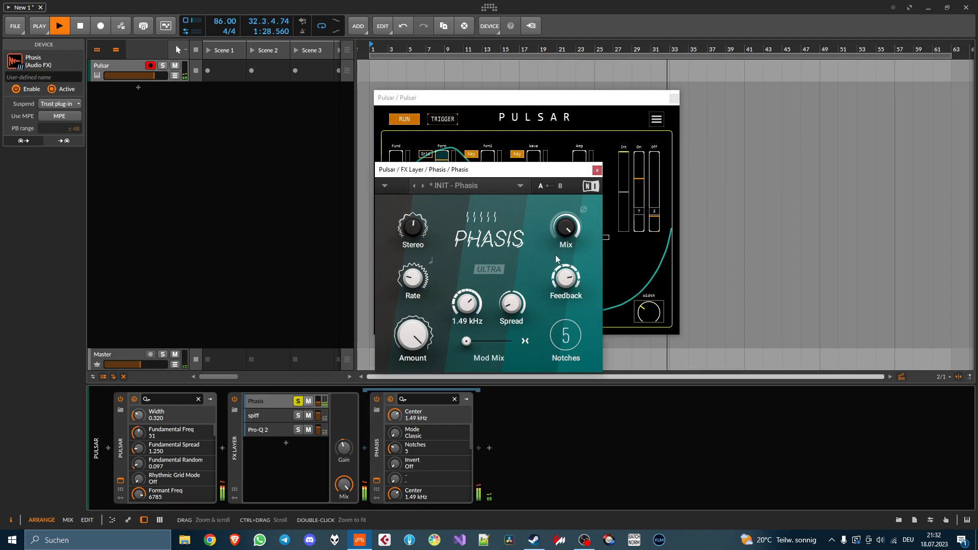
left_click(597, 170)
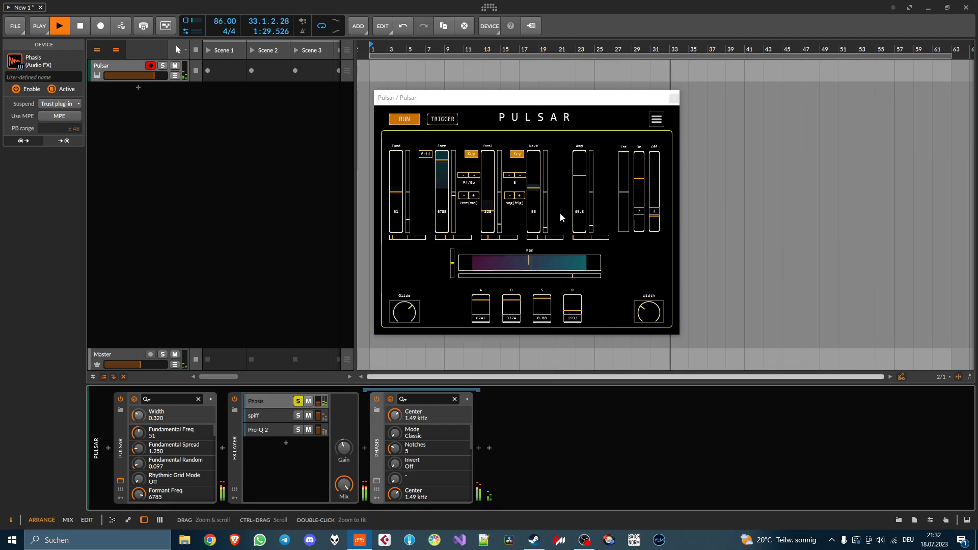
Insert Bitwig's Freq Shifter after Phasis, slightly reduce its mix and set its frequency range to 1.32 Hz.
double_click(379, 459)
left_click(390, 450)
type("freq")
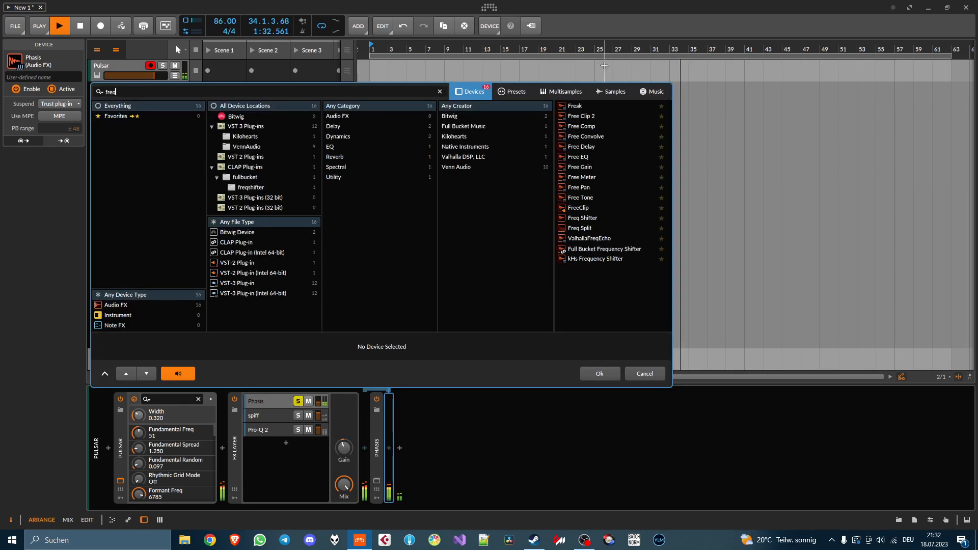
double_click(582, 106)
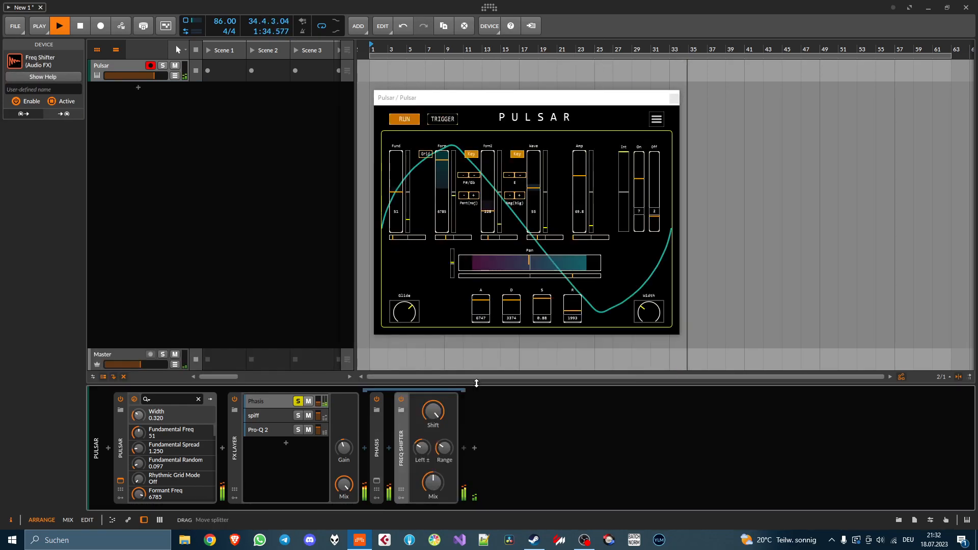
left_click_drag(447, 478, 446, 486)
left_click_drag(444, 447, 444, 452)
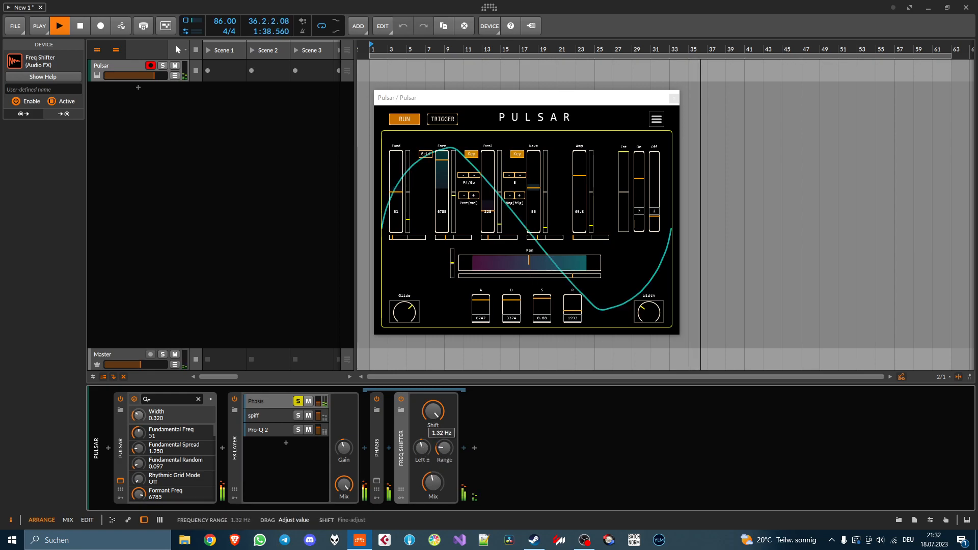
double_click(400, 452)
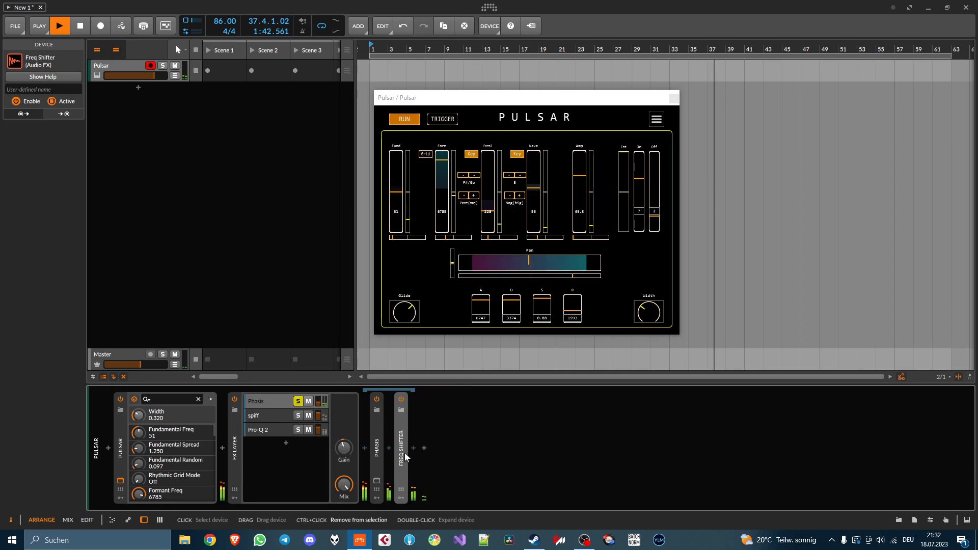
Duplicate the Freq Shifter directly after the first one and set the copy's frequency range to 0.86 Hz.
left_click_drag(405, 453, 420, 457, "ctrl")
double_click(419, 457)
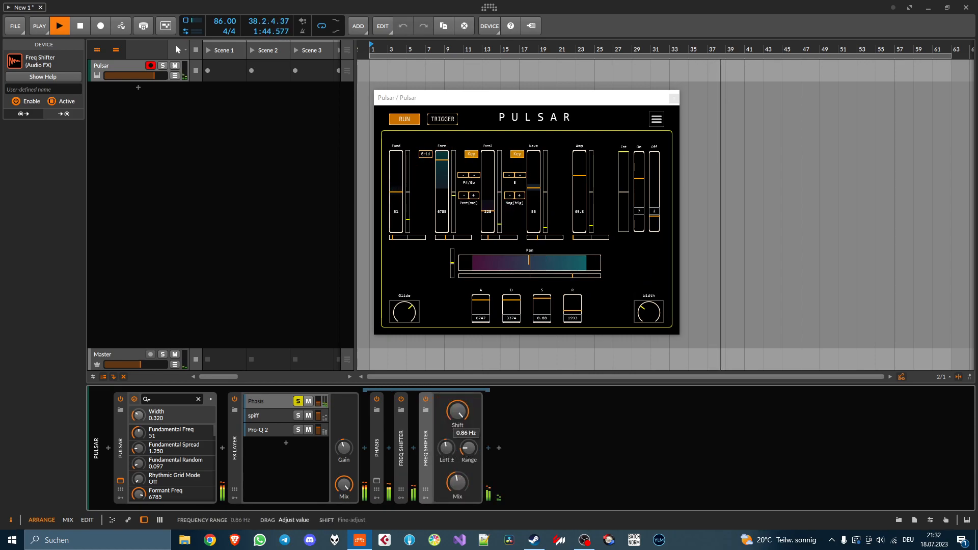
double_click(431, 452)
Insert The Grater compressor after the second Freq Shifter in the Phasis layer.
left_click(437, 449)
type("grater")
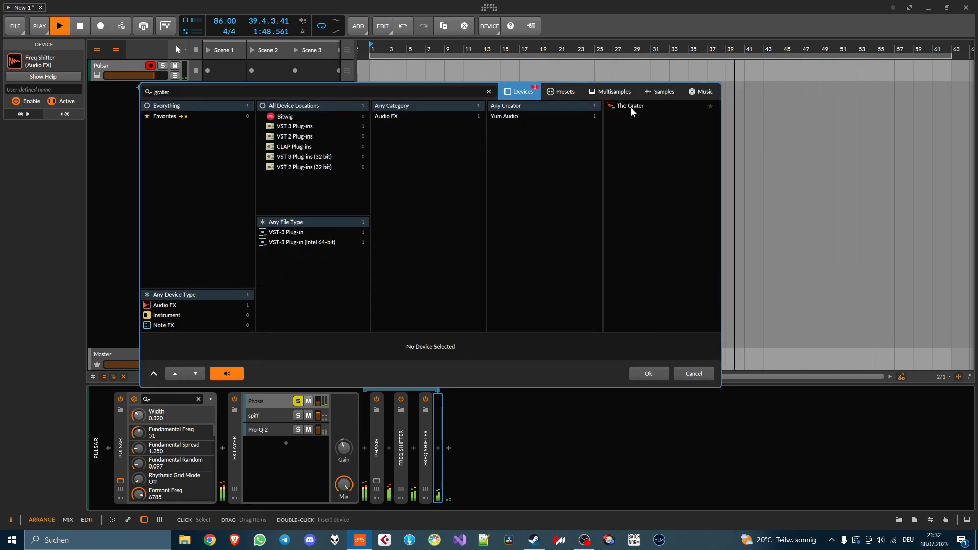
double_click(631, 107)
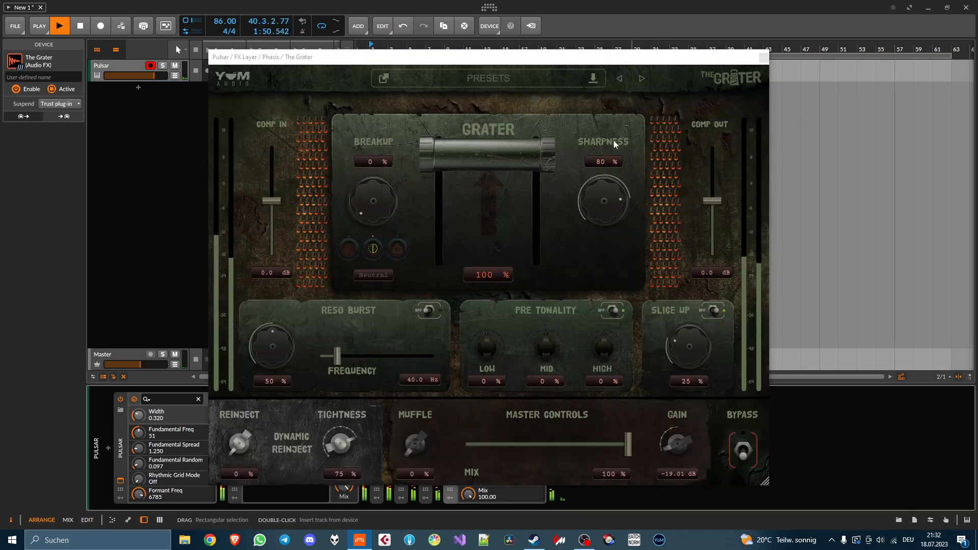
Set The Grater's pre tonality to low 96 %, mid -100 % and high 89 %, and its gain to -3.27 dB.
left_click_drag(555, 350, 556, 301)
left_click_drag(593, 351, 627, 371)
left_click_drag(673, 417, 664, 387)
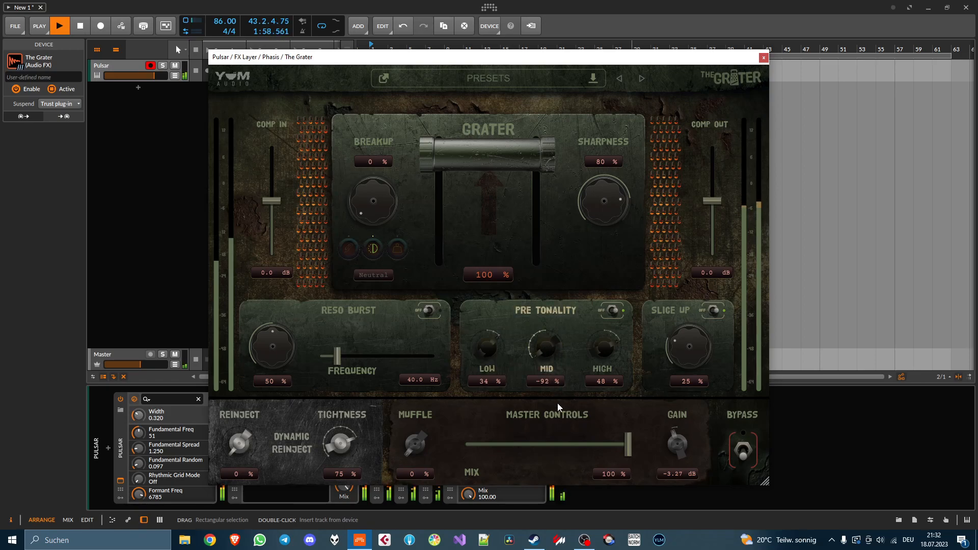
left_click_drag(613, 348, 601, 278)
left_click_drag(551, 346, 610, 474)
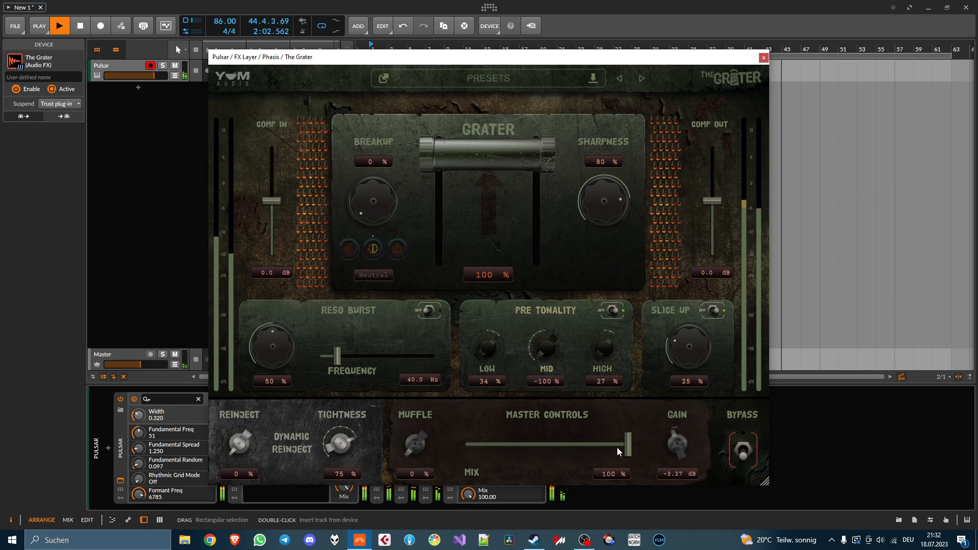
left_click_drag(613, 339, 611, 302)
left_click_drag(494, 341, 494, 304)
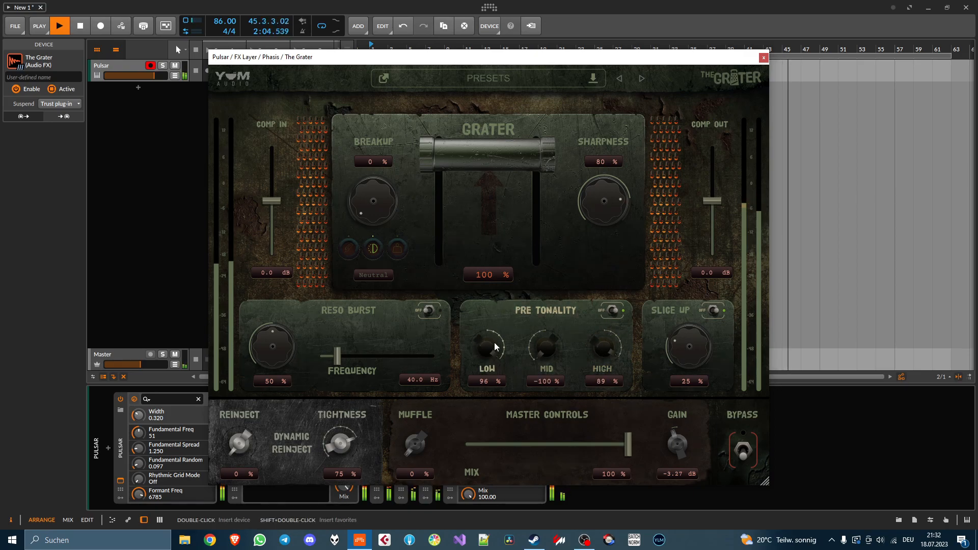
Set The Grater's Slice Up to 44 %, pre tonality low to 78 %, sharpness to 86 % and Grater amount to 96 %.
left_click_drag(692, 351, 695, 329)
left_click_drag(603, 351, 604, 349)
left_click_drag(491, 348, 490, 351)
mouse_move(602, 222)
left_mouse_down()
mouse_move(603, 200)
mouse_move(604, 229)
left_mouse_up()
left_click_drag(523, 193, 525, 197)
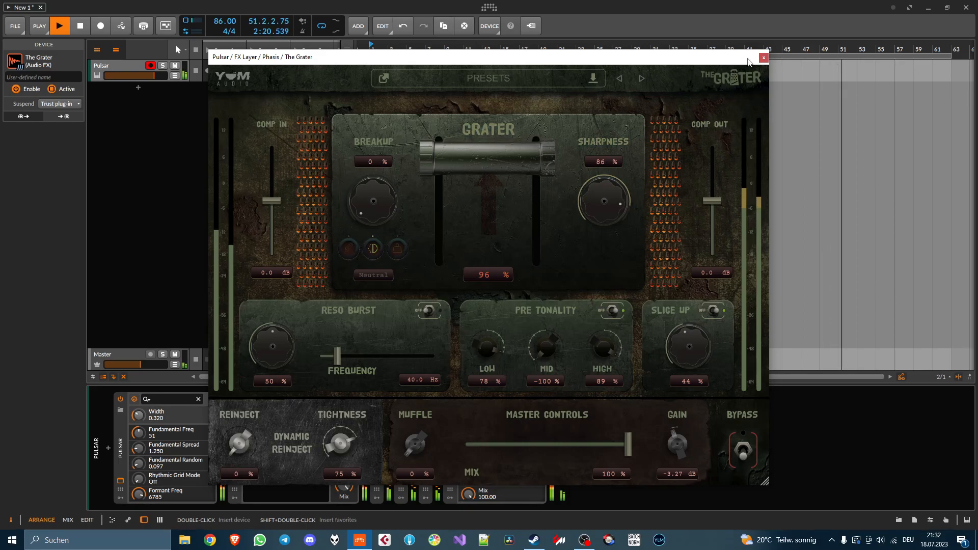
Close The Grater's window, turn off solo on the Phasis layer and adjust that layer's volume.
left_click(763, 58)
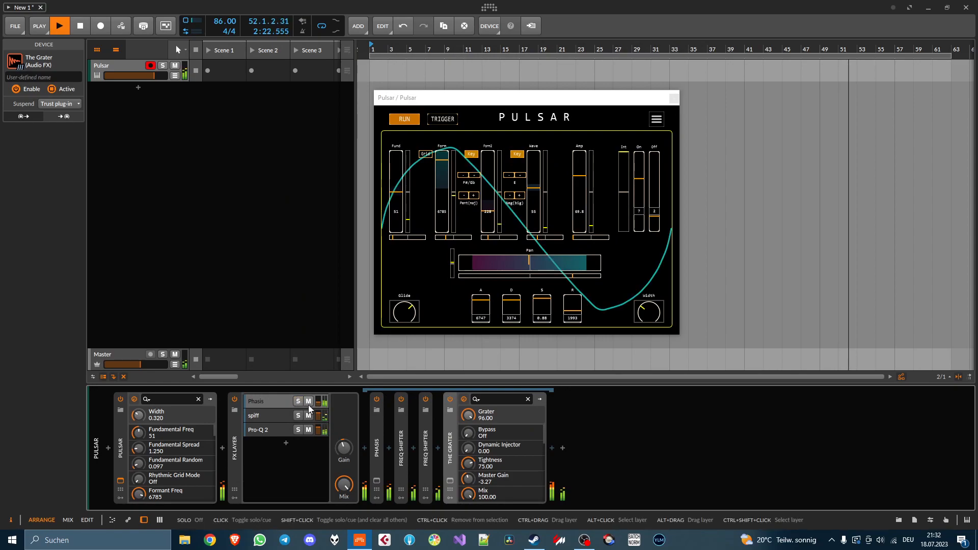
left_click_drag(319, 403, 319, 402)
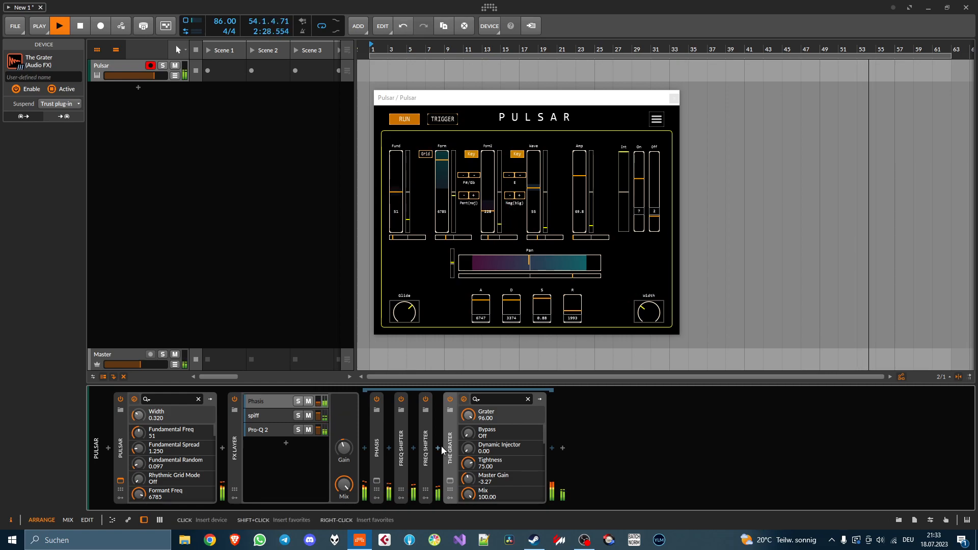
Copy the Pro-Q 2 before Presswerk in the Pro-Q 2 layer and paste it before The Grater in the Phasis layer.
left_click(279, 428)
left_click(475, 458)
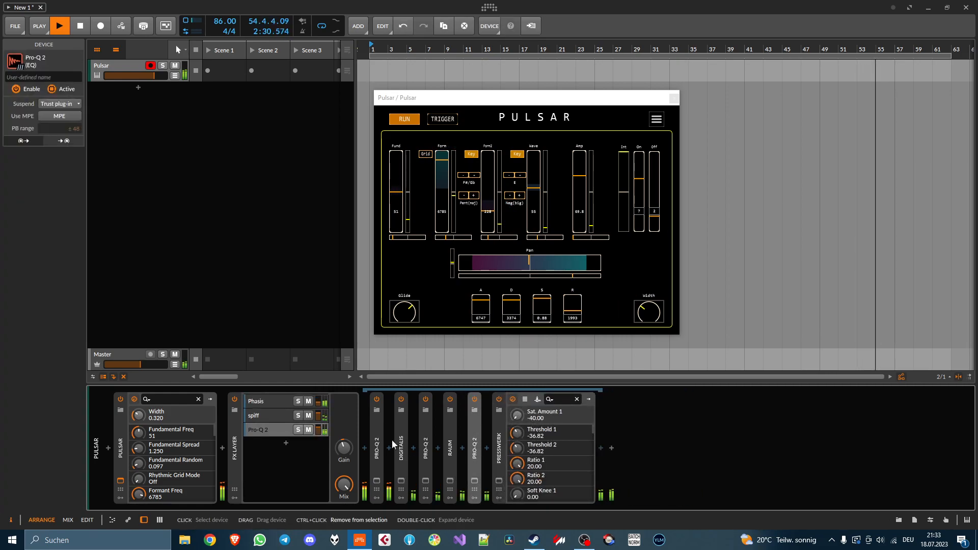
left_click(265, 401)
left_click(430, 454)
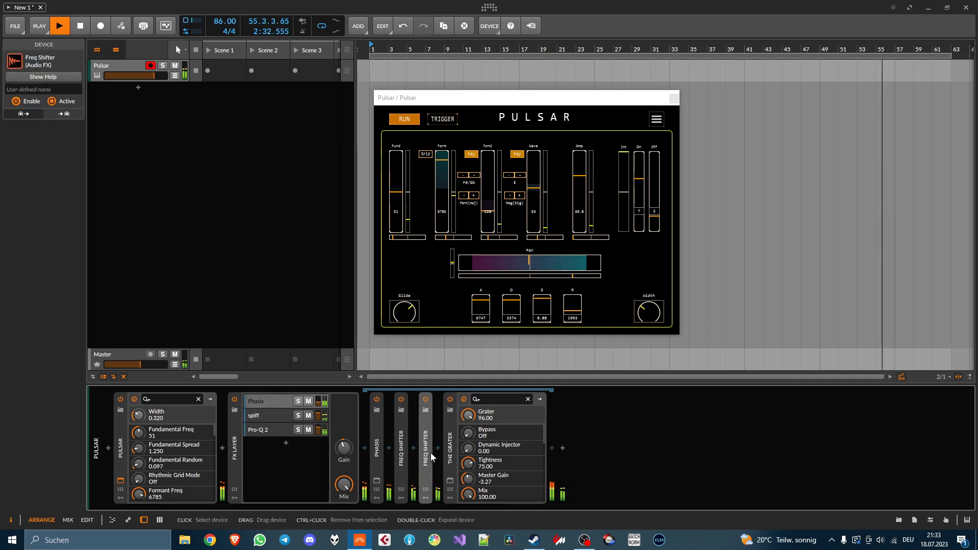
key("ctrl+v")
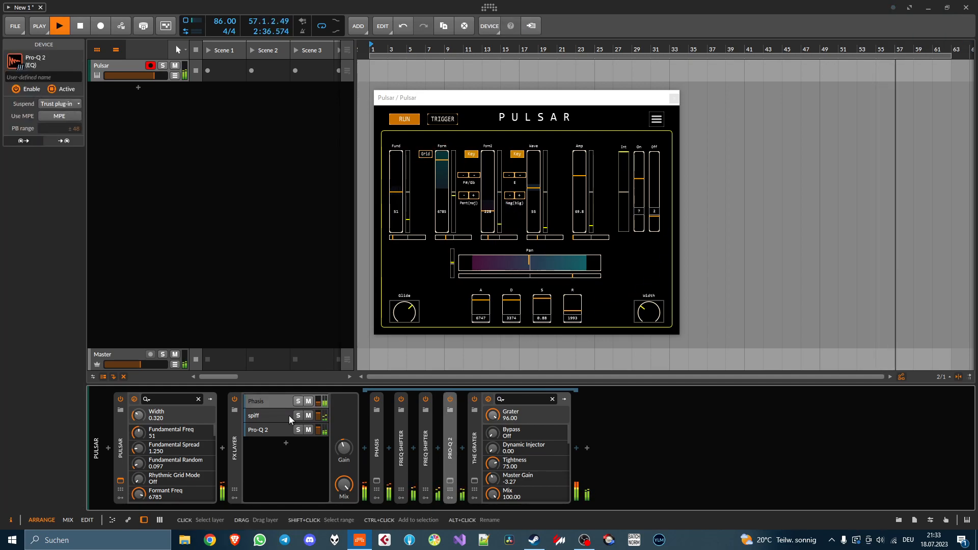
Check the mix with the spiff layer muted, and paste the copied Pro-Q 2 between Pulsar and the FX Layer.
left_click(309, 415)
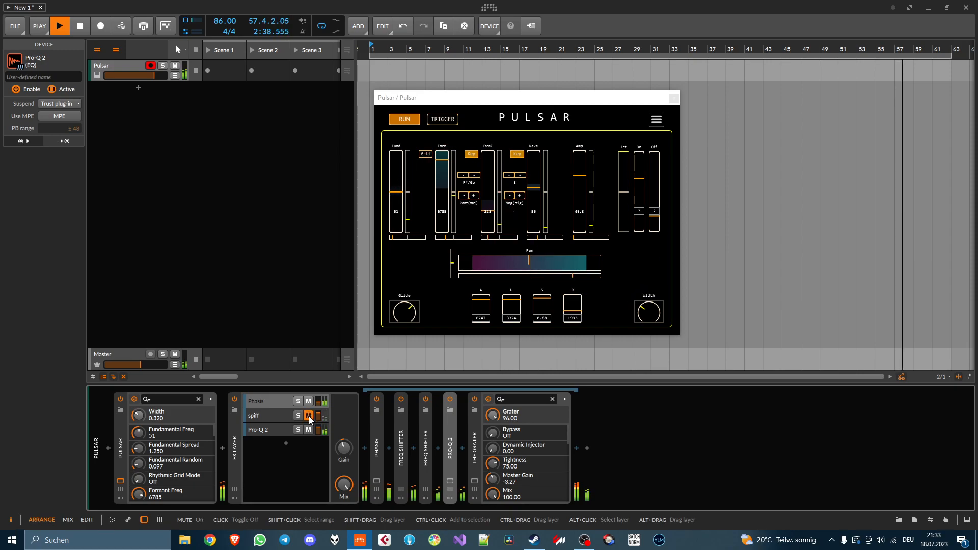
left_click(309, 415)
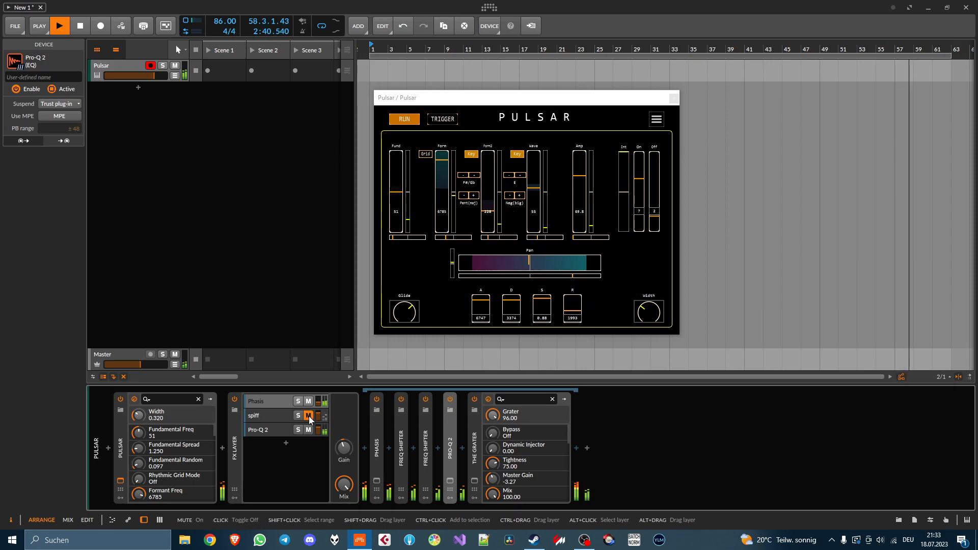
left_click(120, 453)
key("ctrl+v")
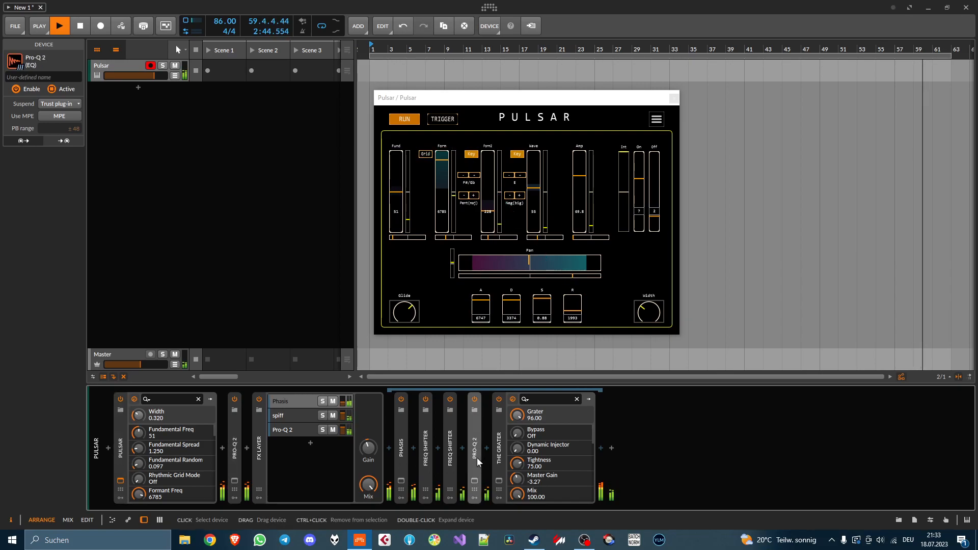
Delete the Pro-Q 2 duplicates before The Grater and before Presswerk inside the layers, and collapse The Grater.
left_click(305, 427)
left_click(500, 457)
key("Delete")
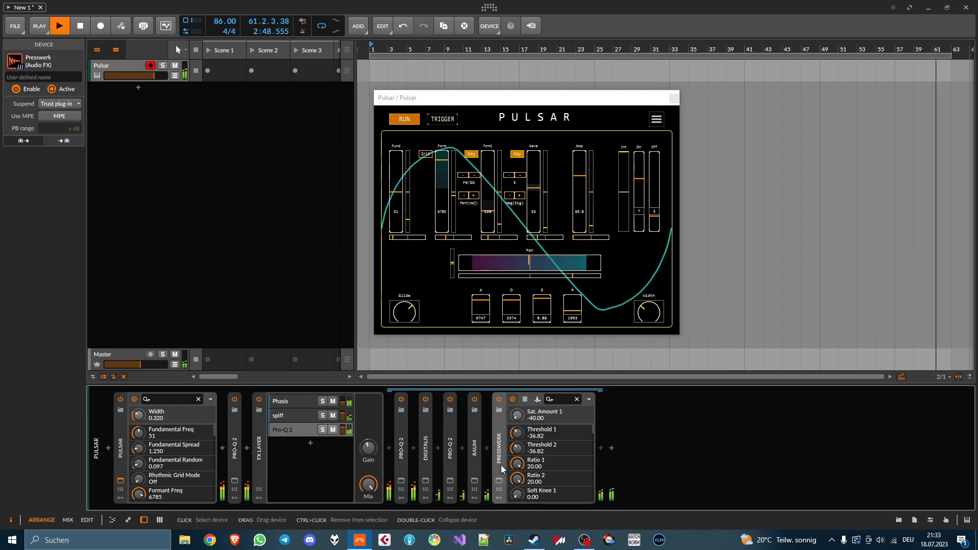
key("Delete")
left_click(298, 401)
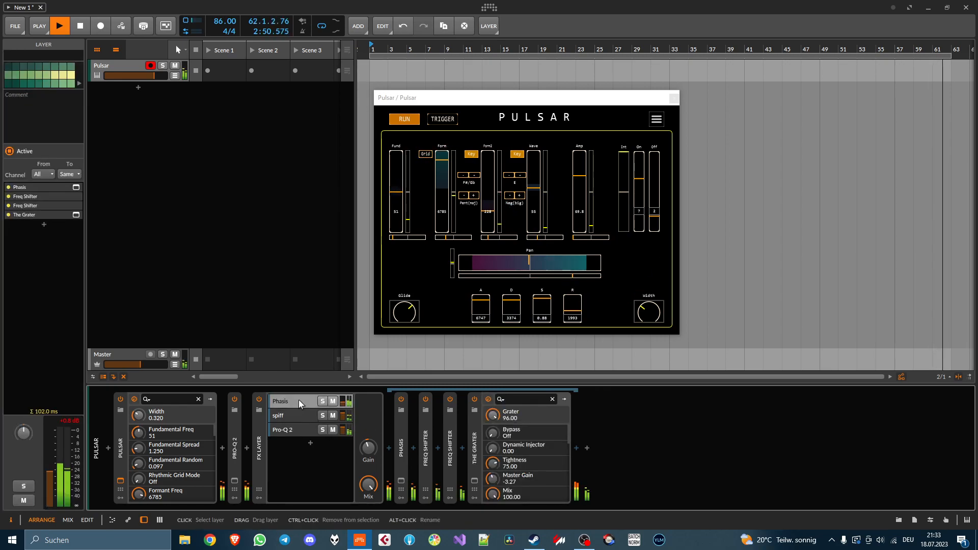
double_click(474, 456)
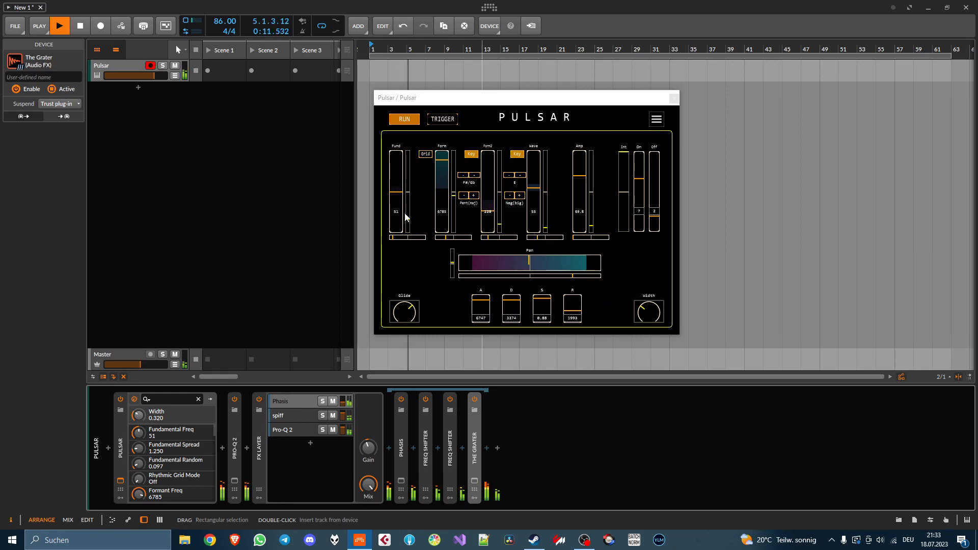
Create a clip at bar 1 on the Pulsar track and extend it to 24 bars.
left_click(374, 65)
double_click(374, 65)
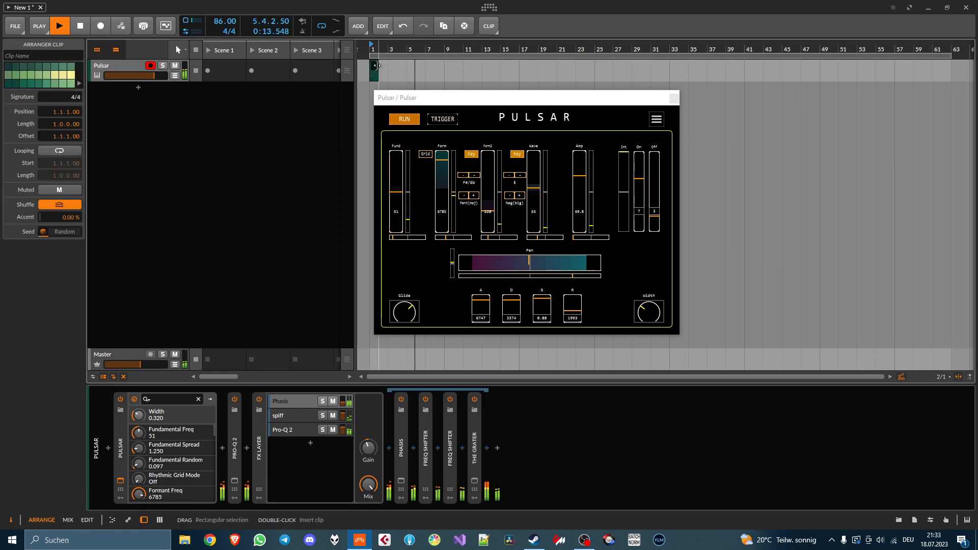
left_click_drag(381, 71, 578, 84)
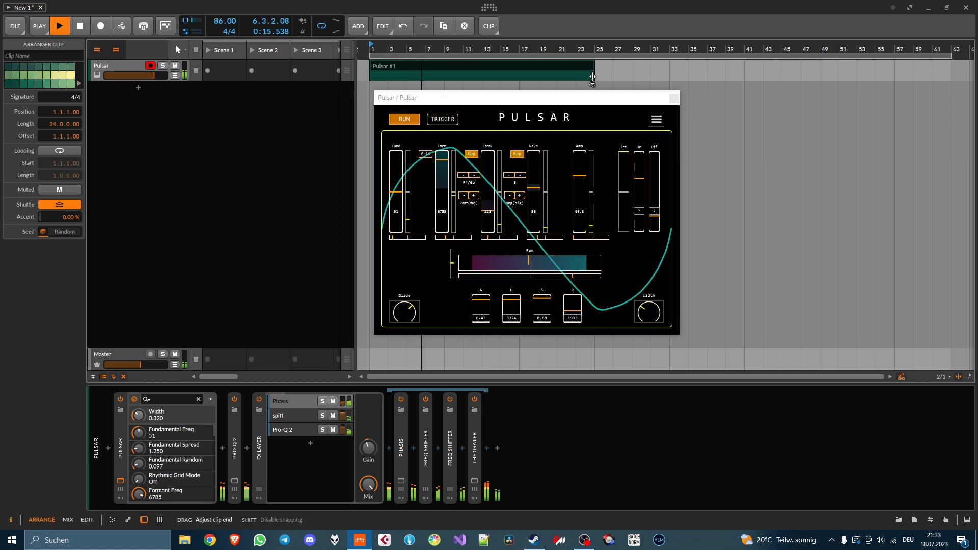
Bounce the Pulsar clip to a new audio track with the Pre-Fader source, 24-bit depth and dither.
right_click(573, 66)
left_click(613, 289)
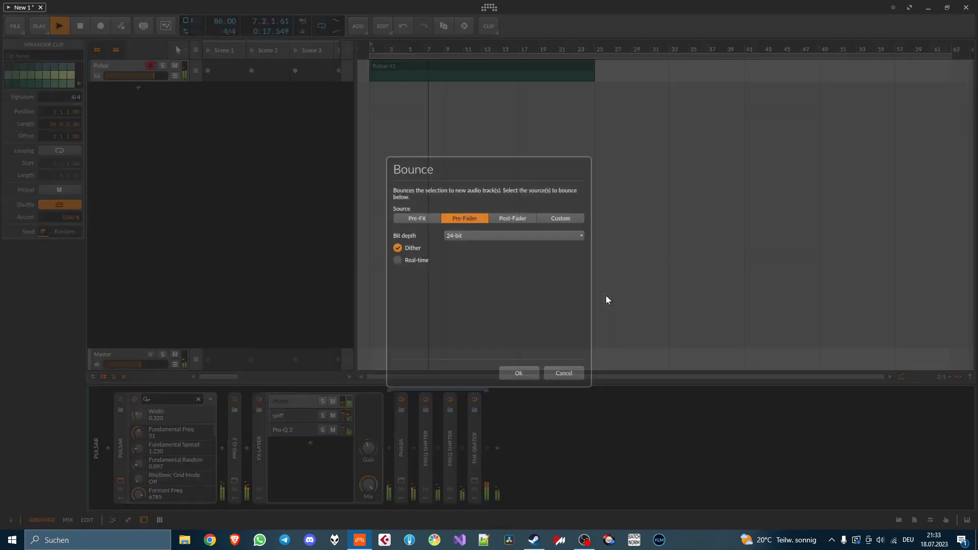
left_click(527, 373)
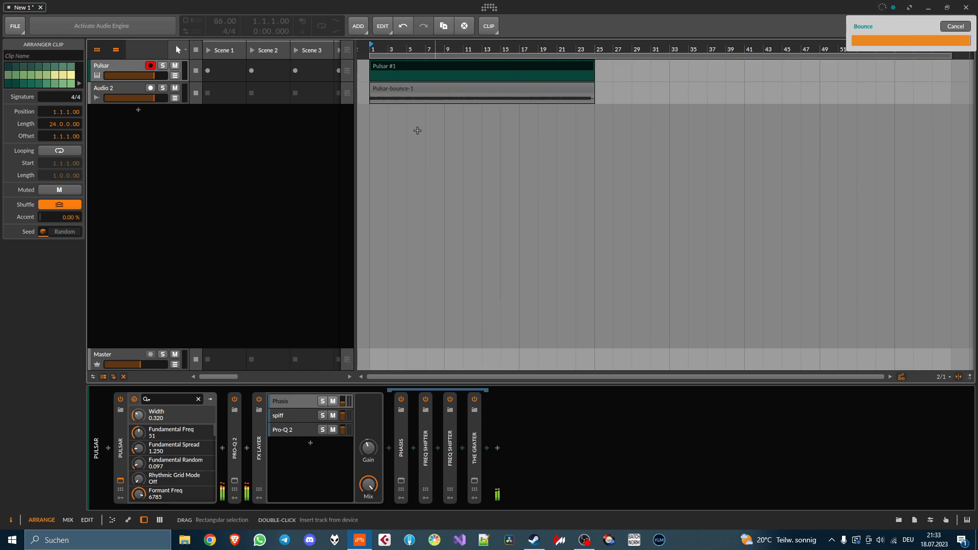
Move the bounced audio clip onto the Pulsar track at bar 25 and play from there.
key("space")
left_click(384, 87)
left_click_drag(384, 90, 608, 72)
left_click(600, 54)
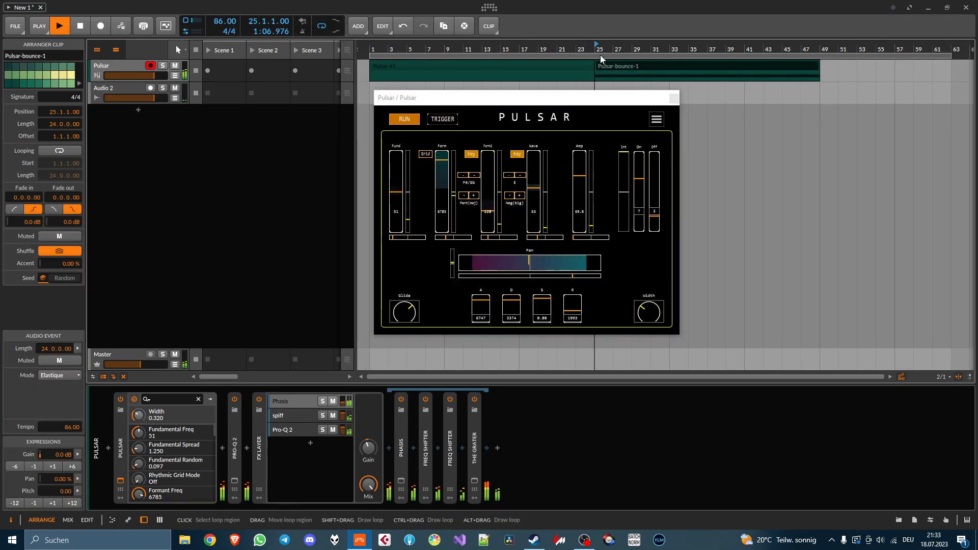
Deactivate the Pulsar synth so the bounced audio feeds the effects chain, and stop playback.
left_click(122, 438)
key("alt+a")
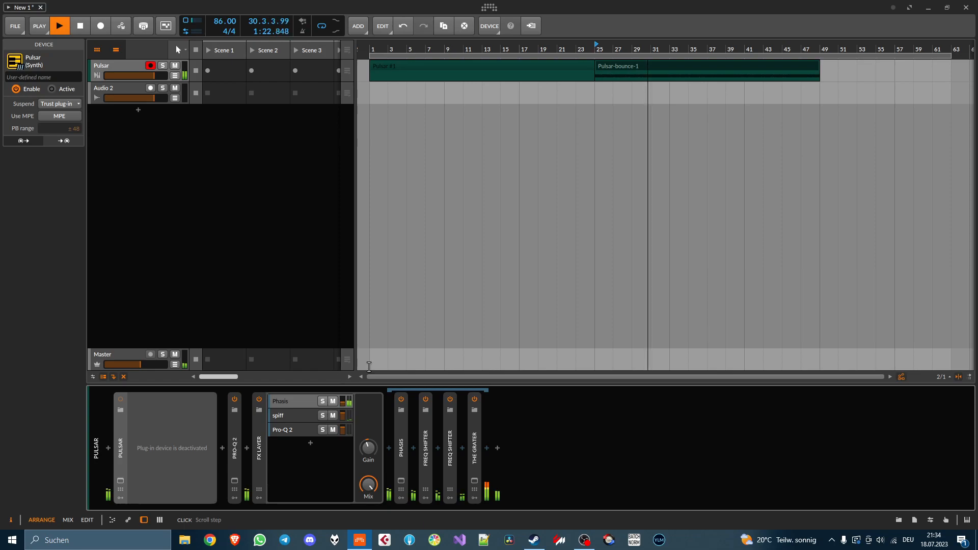
key("space")
Bounce the Pulsar-bounce-1 clip to a new audio track and move the source clip onto the Audio 3 track.
right_click(640, 69)
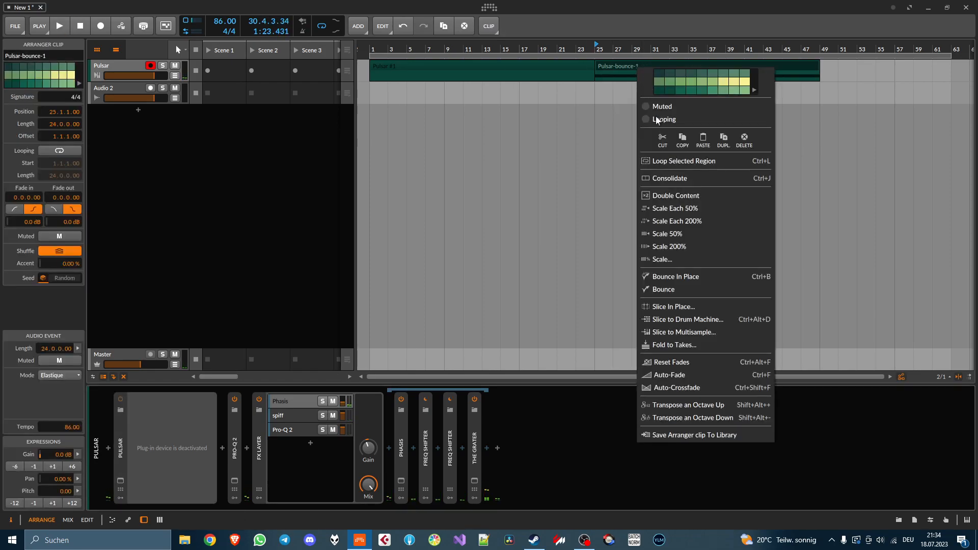
left_click(663, 289)
left_click(528, 374)
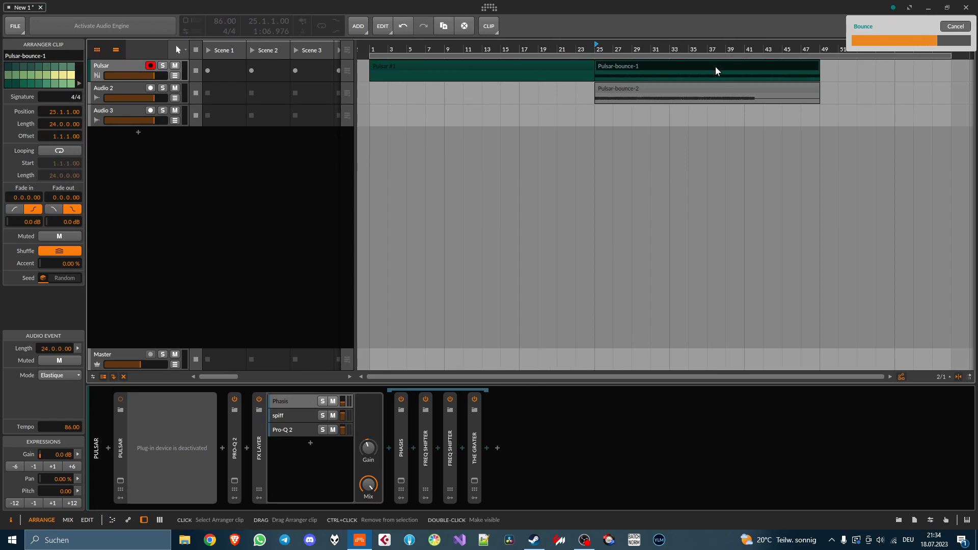
left_click_drag(716, 66, 711, 112)
Start playback from bar 1, reactivate the Pulsar synth and open its plug-in window.
left_click(538, 61)
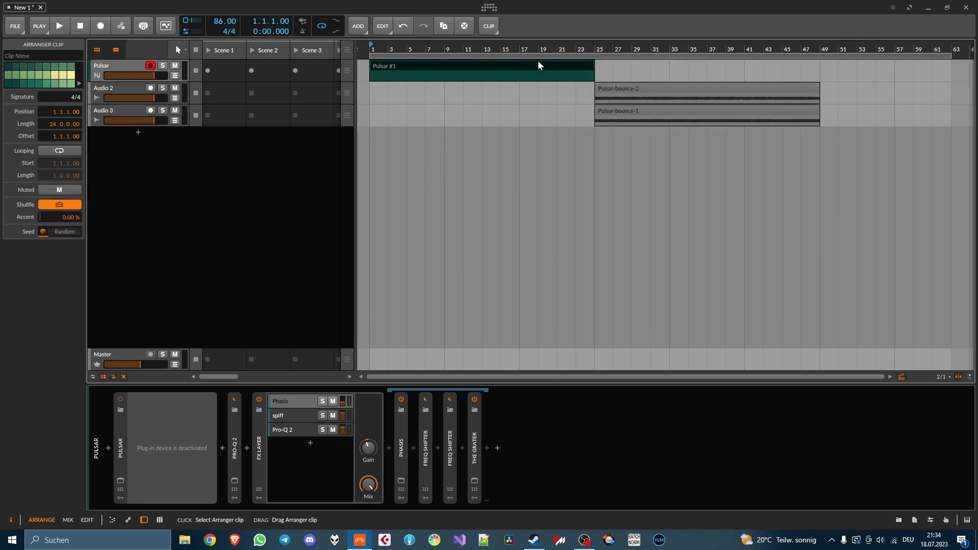
key("space")
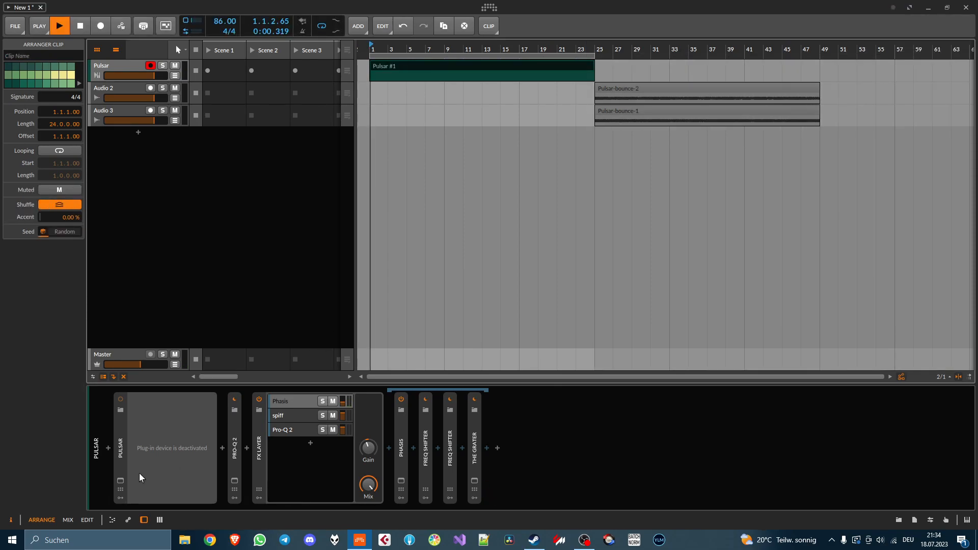
left_click(141, 473)
left_click(120, 480)
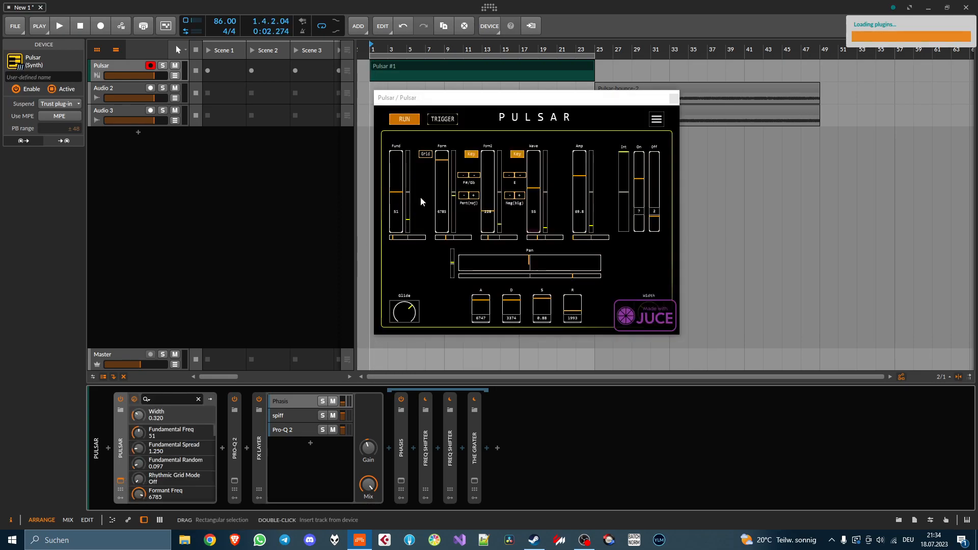
Play from bar 1, lower Pulsar's fundamental frequency to 16 and switch its Run mode off and back on.
key("space")
key("space")
left_click(408, 120)
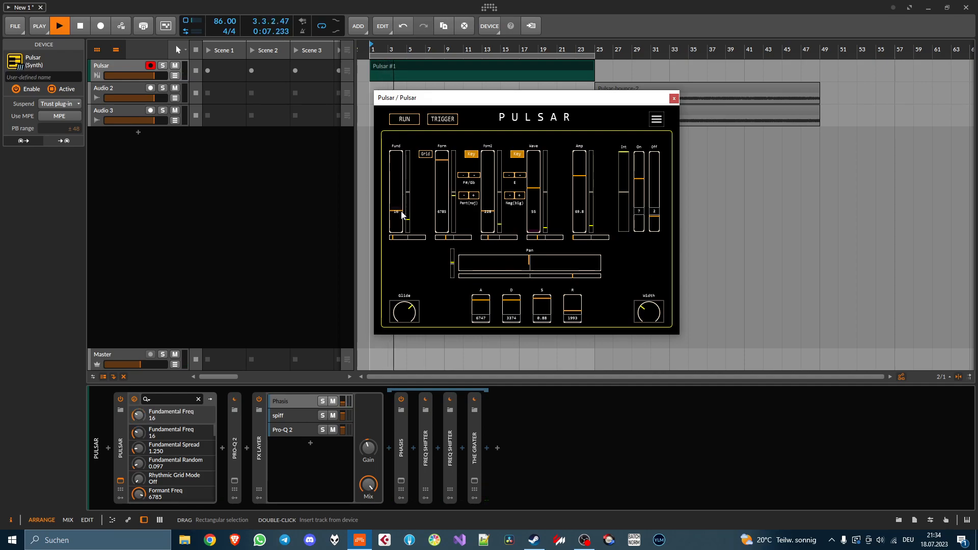
left_click(406, 120)
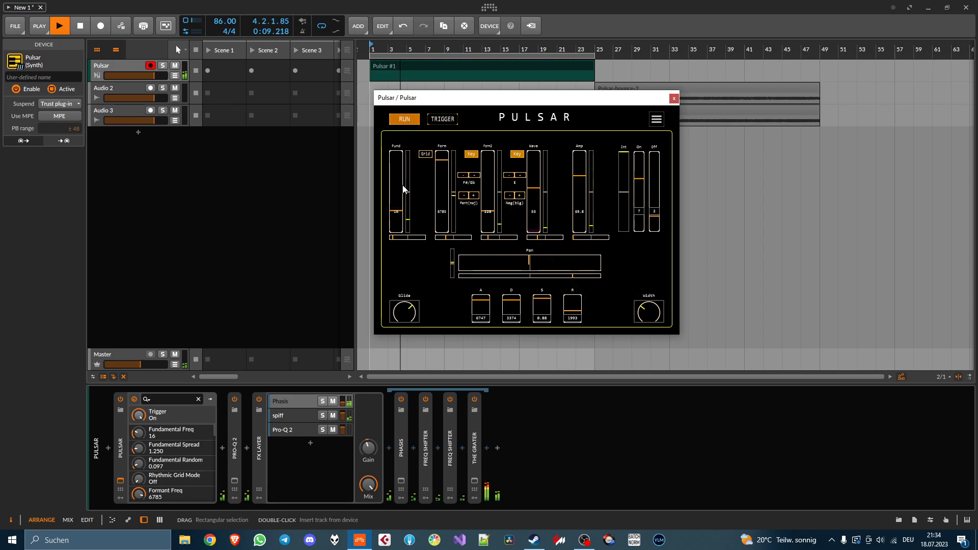
Set Pulsar's first formant frequency to 2908 and its second to 503, lowering the spread of both formants.
left_click_drag(439, 166, 439, 176)
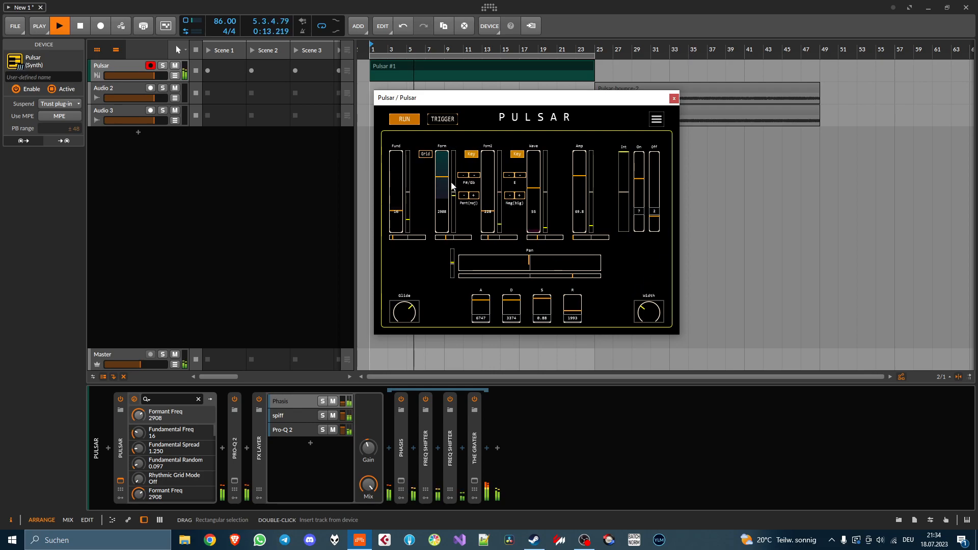
left_click_drag(453, 236, 455, 238)
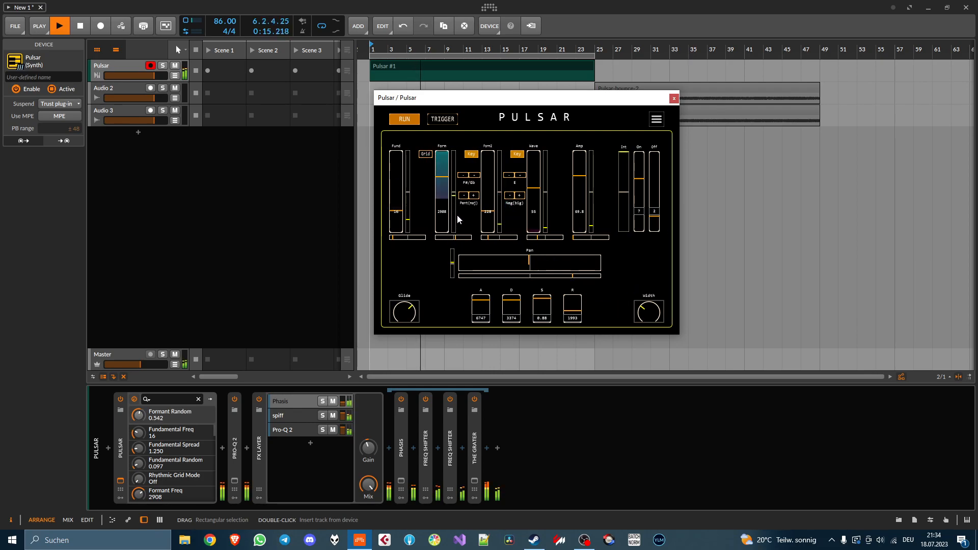
left_click_drag(454, 231, 454, 235)
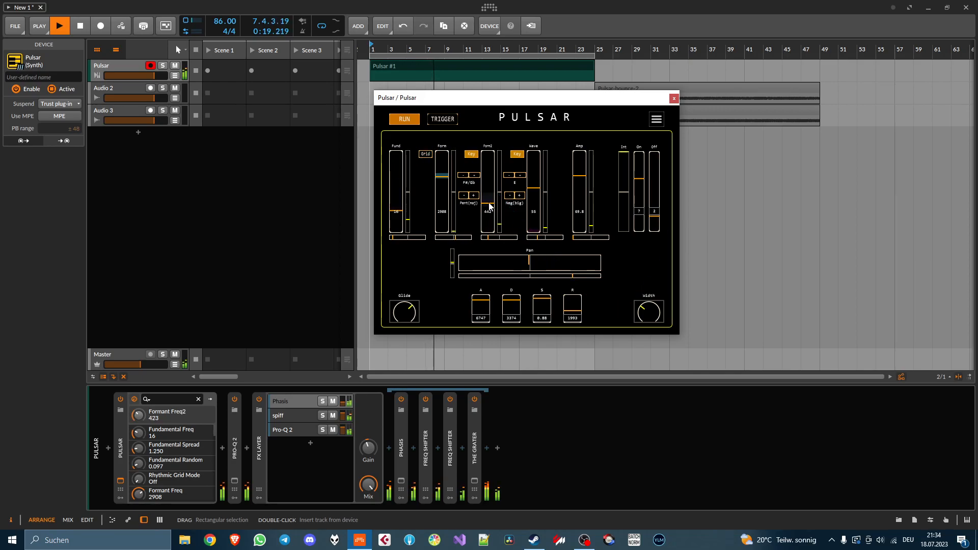
left_click_drag(500, 224, 501, 233)
Set Pulsar's wave to 83, the second formant's key to G#/Ab with the Neg(small) scale, and the first formant's scale to Pent(min).
left_click_drag(535, 190, 539, 167)
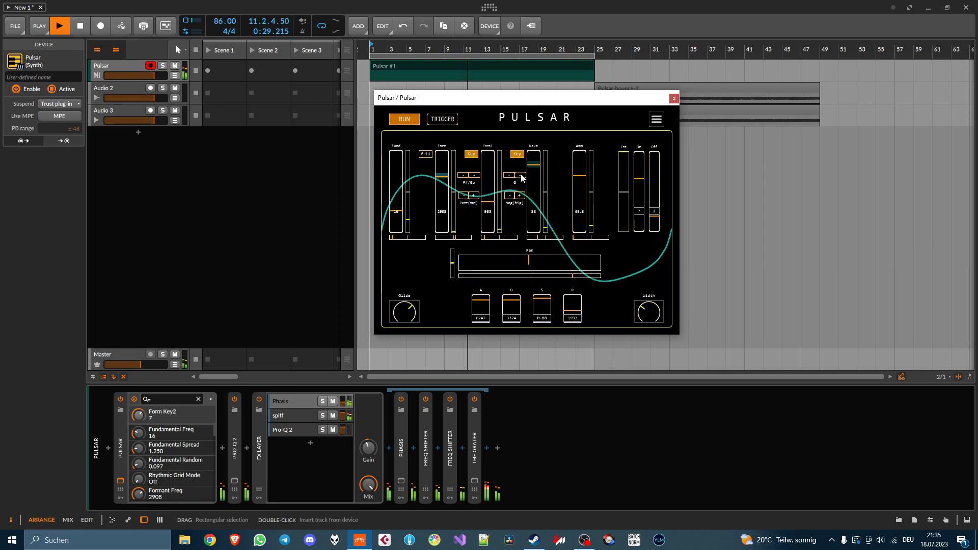
left_click(520, 195)
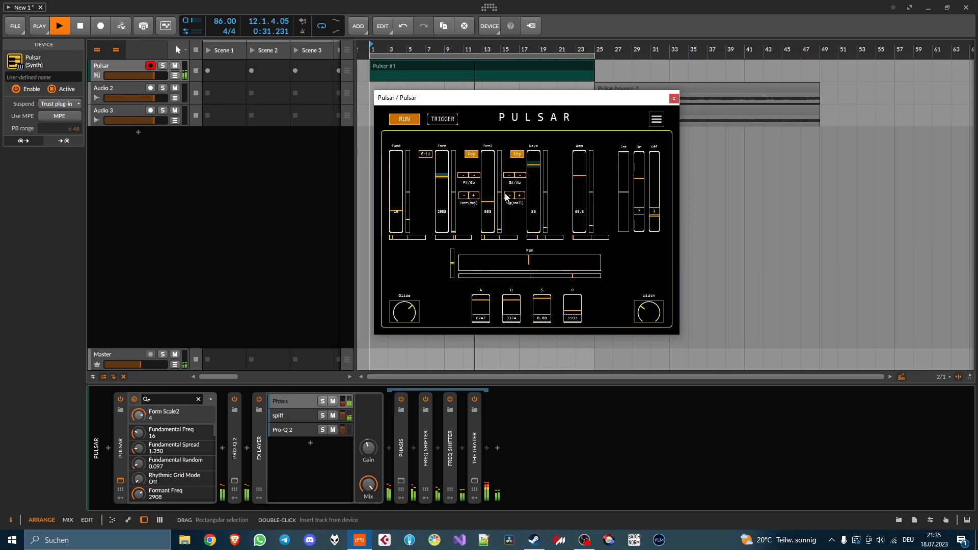
left_click(476, 195)
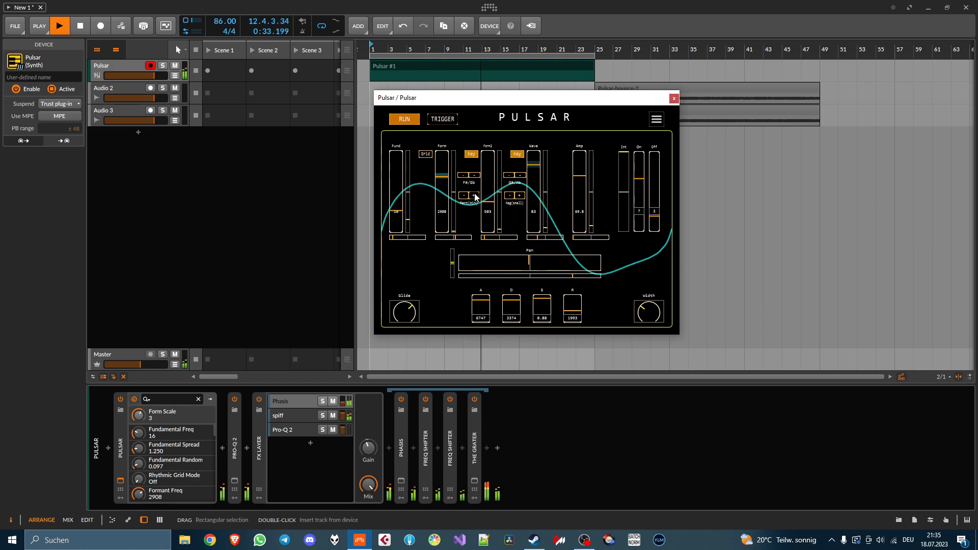
Lower Pulsar's amplitude to 57.4 and intermittence to 0.797, and reduce the random panning around the centre.
left_click(582, 205)
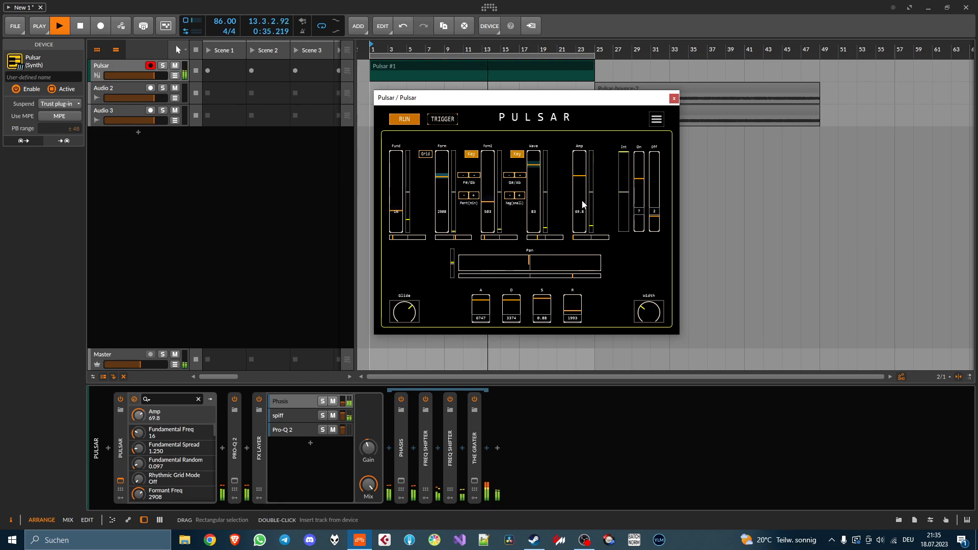
left_click(590, 210)
left_click_drag(630, 168, 630, 167)
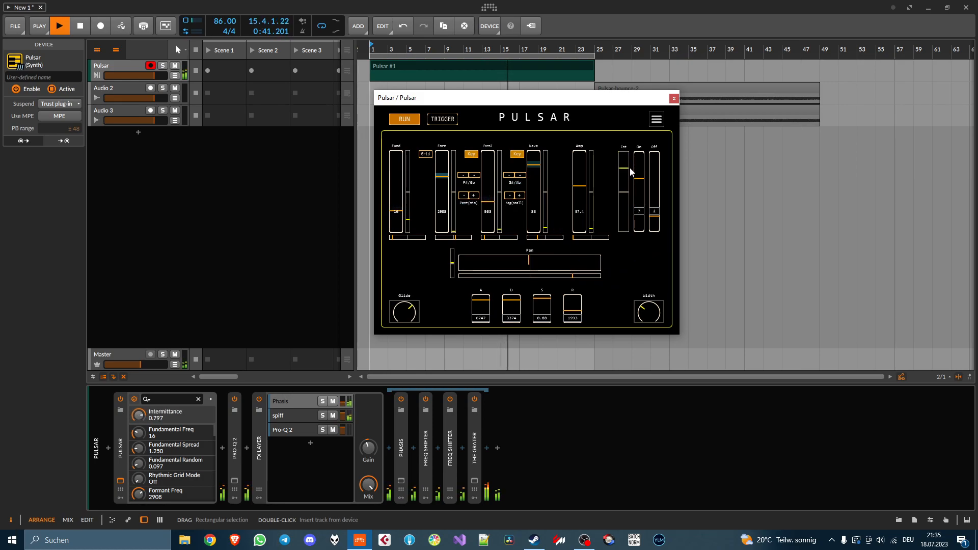
left_click(529, 264)
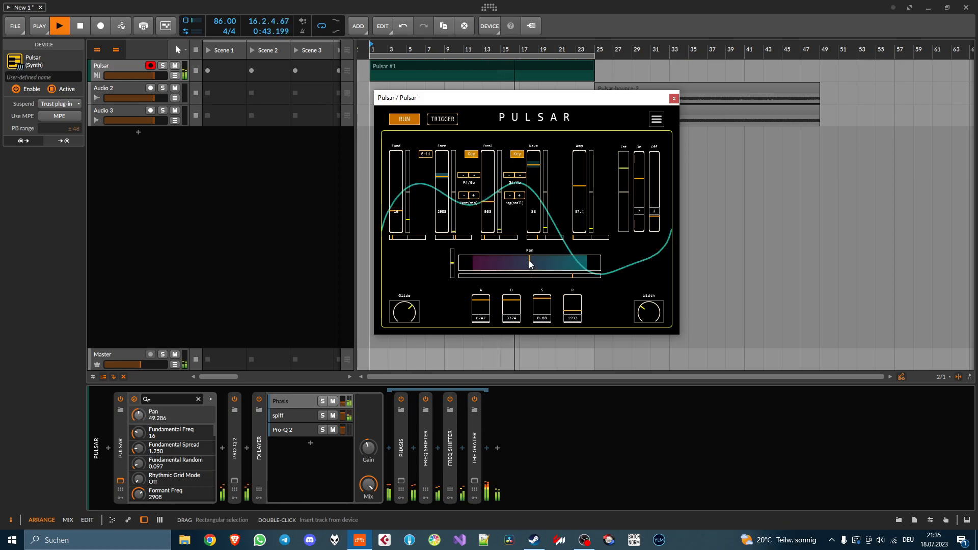
left_click_drag(517, 278, 472, 279)
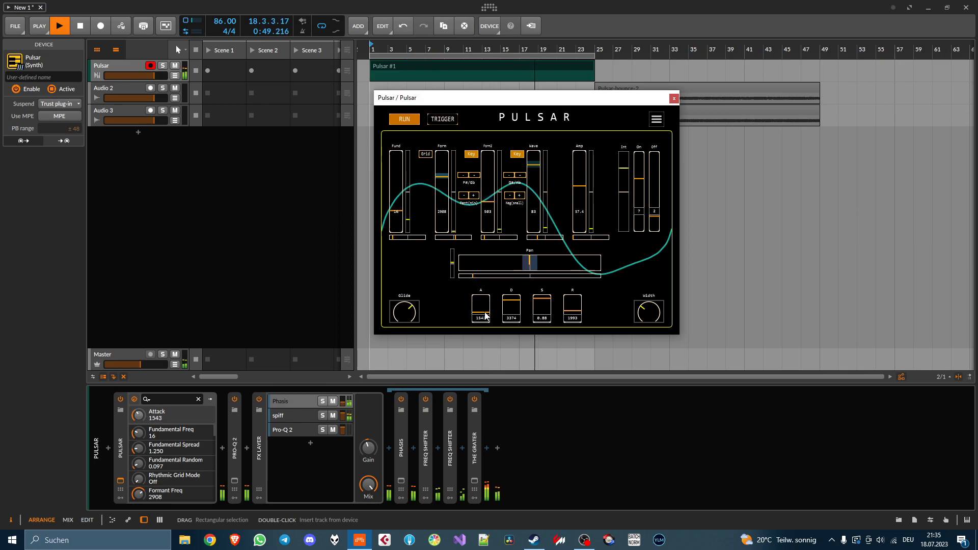
Set Pulsar's attack to 51, decay to 57, sustain to 0.00 and release to 539, shorten the glide and set width to 1.000.
left_click_drag(485, 322, 566, 319)
left_click_drag(404, 319, 412, 381)
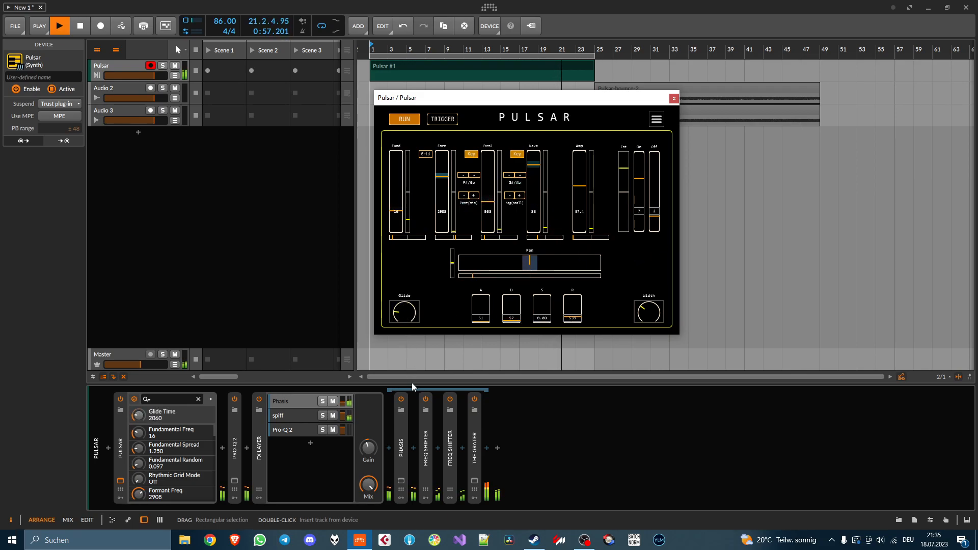
left_click_drag(649, 312, 656, 223)
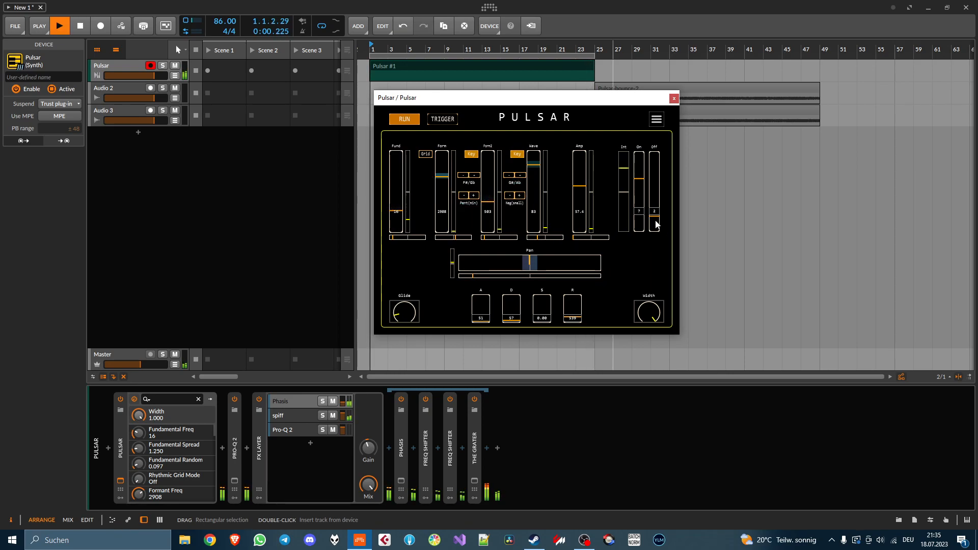
Move the Pulsar window aside, solo the Phasis layer and add the Fuzzploid distortion after The Grater.
left_click_drag(609, 104, 365, 122)
left_click(322, 408)
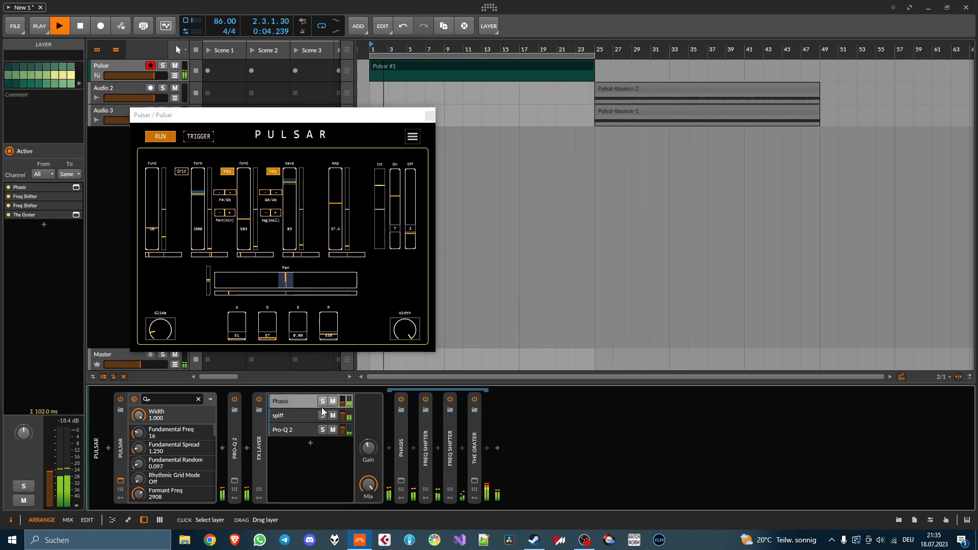
left_click(323, 402)
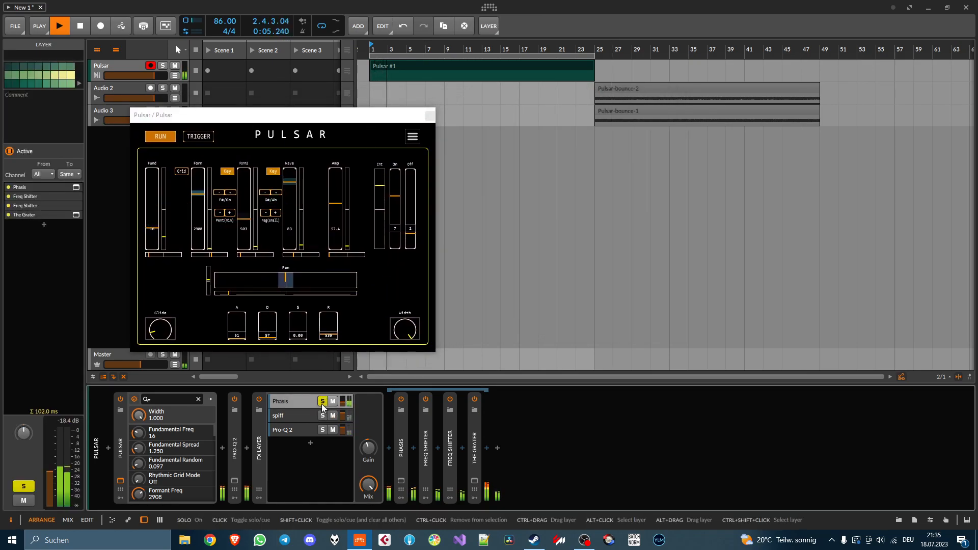
left_click(486, 448)
type("fuzz")
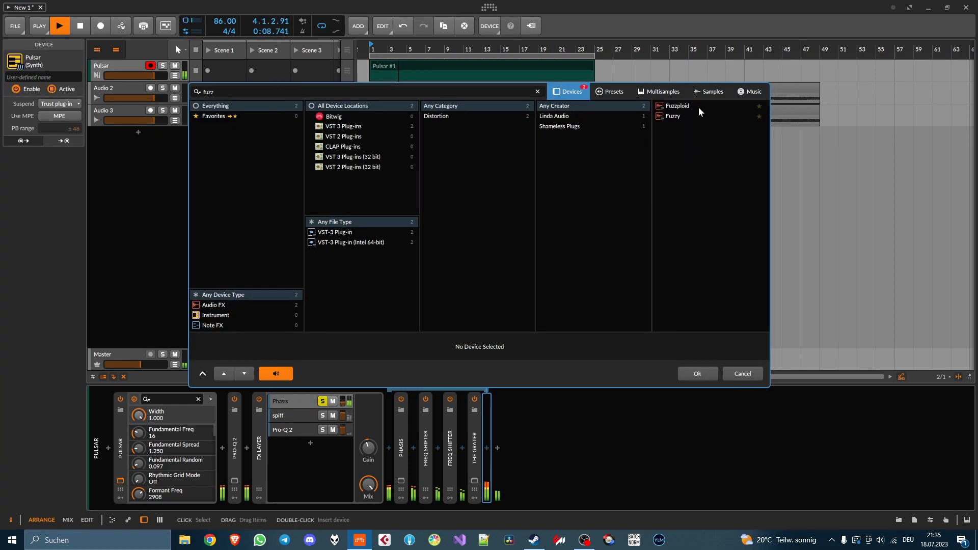
double_click(699, 108)
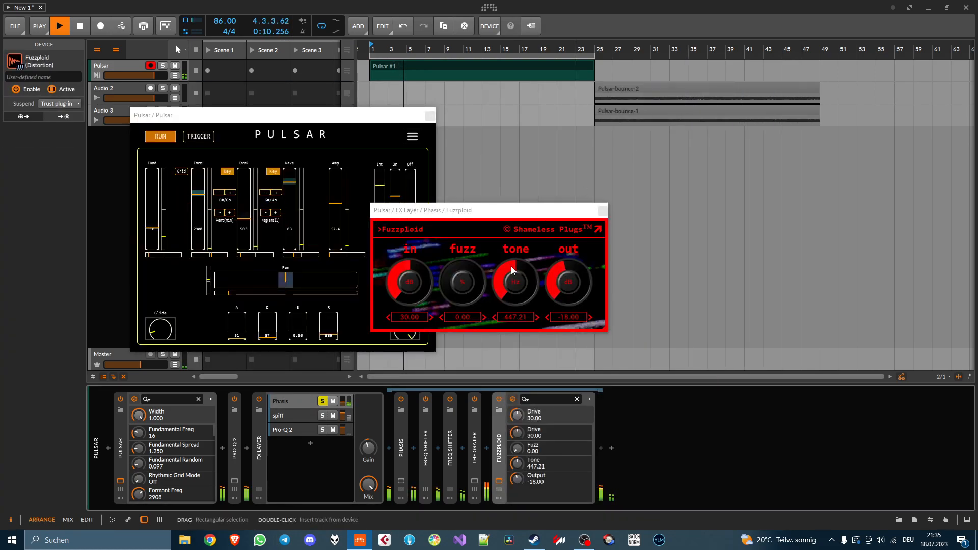
Unsolo the Phasis layer and set Fuzzploid to about 37.66 drive, 44.53 fuzz, 1086.95 tone and -9.75 output, closing its window.
left_click_drag(516, 280, 569, 278)
left_click(323, 402)
left_click_drag(453, 282, 454, 255)
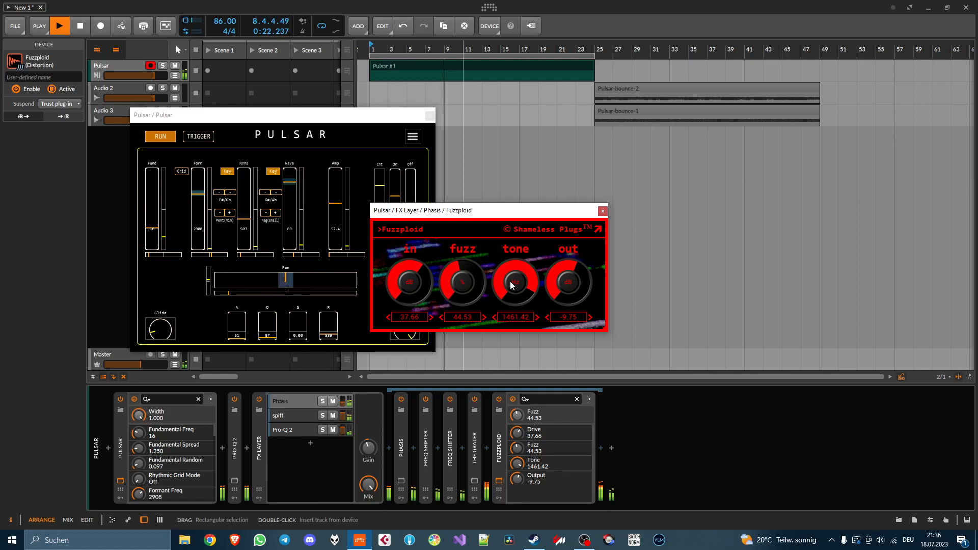
left_click_drag(512, 286, 512, 294)
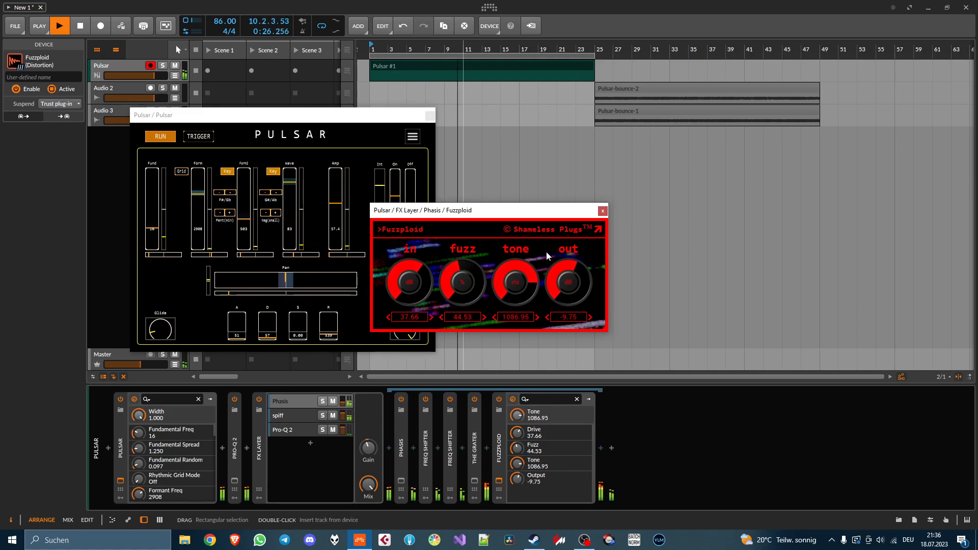
left_click(602, 211)
Insert an FX Layer between The Grater and Fuzzploid and move Fuzzploid into it as a parallel layer.
left_click(487, 450)
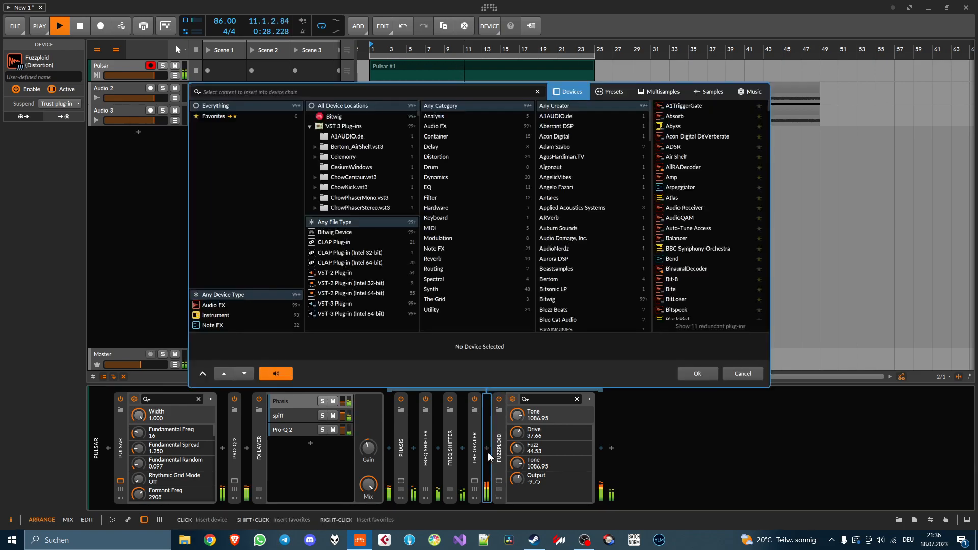
type("layer")
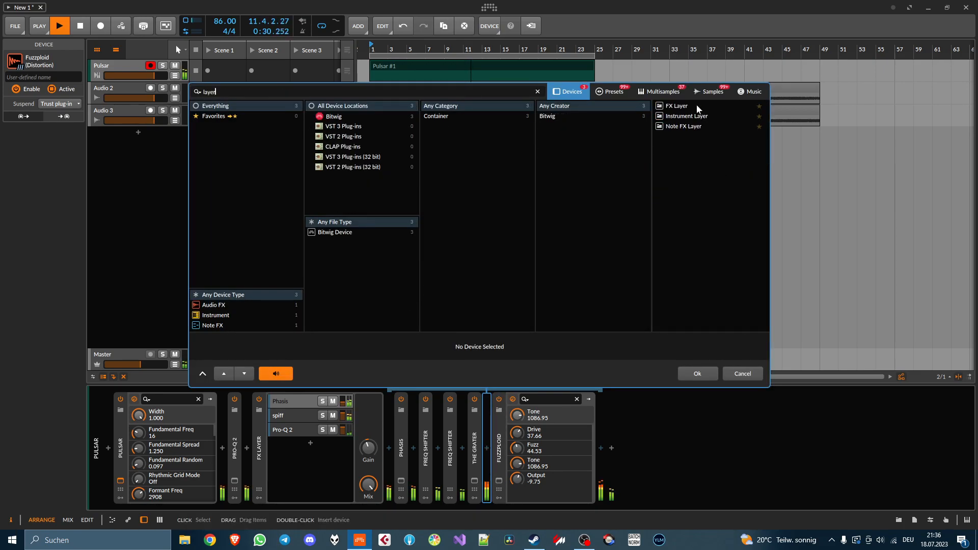
double_click(695, 104)
left_click_drag(637, 441, 558, 439)
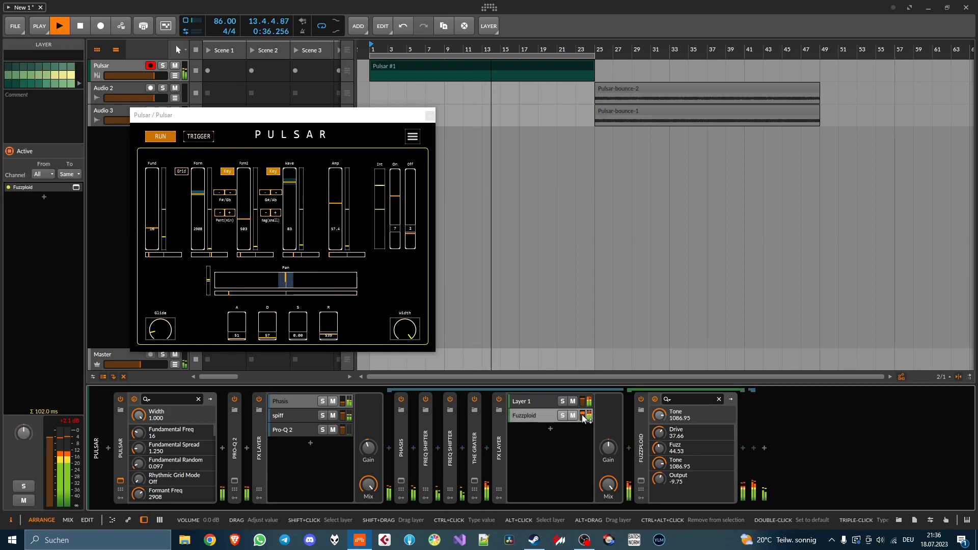
Trim the Fuzzploid layer's volume to about -1.3 dB and set its drive to 41.26, fuzz to 55.03 and tone to 1000.20.
left_click_drag(582, 415, 583, 419)
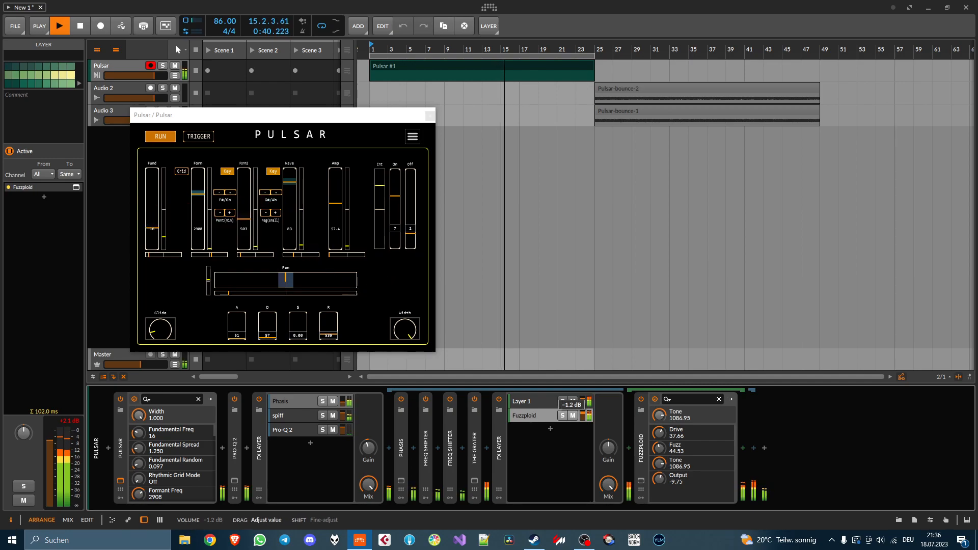
left_click_drag(660, 433, 660, 468)
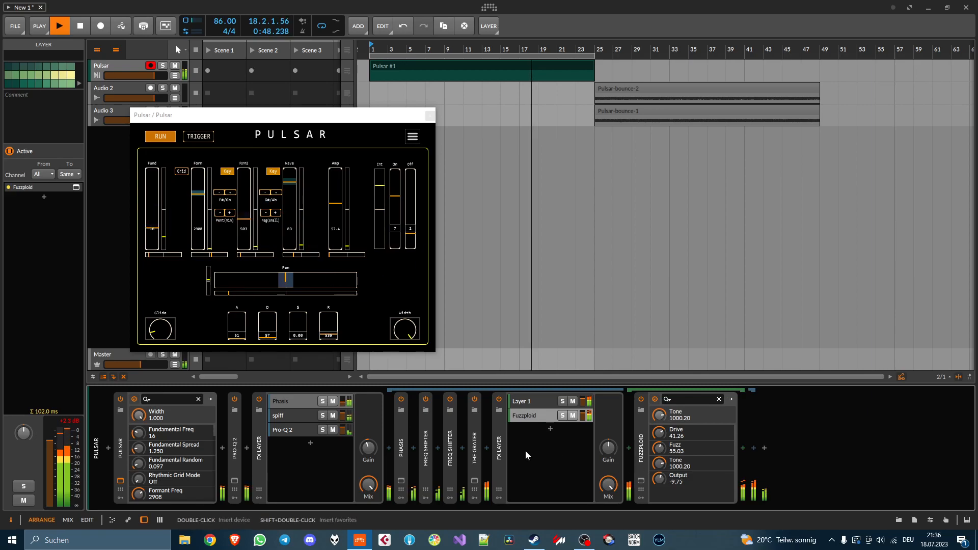
left_click_drag(582, 416, 582, 418)
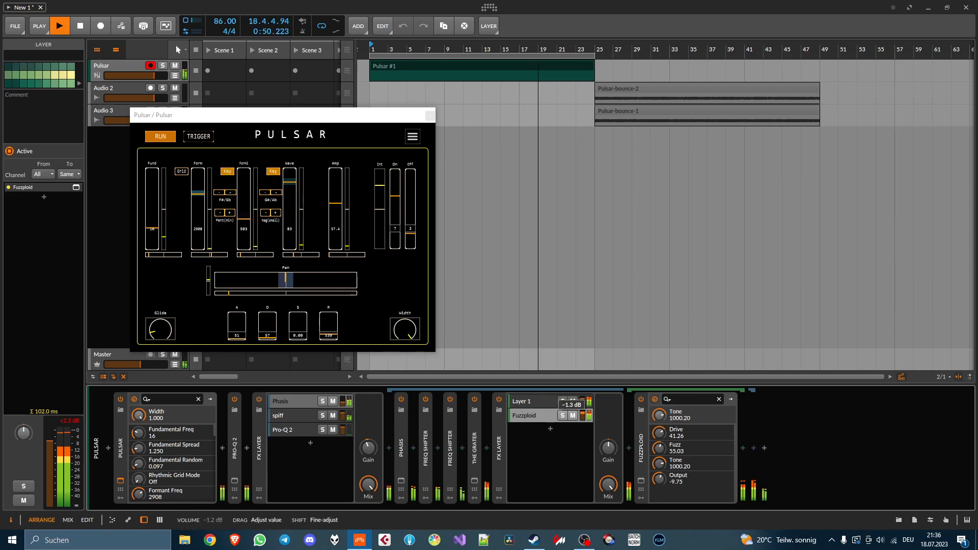
double_click(500, 442)
Solo the spiff layer, show its chain and collapse the spiff, Raum and Presswerk devices.
left_click(323, 415)
left_click(301, 416)
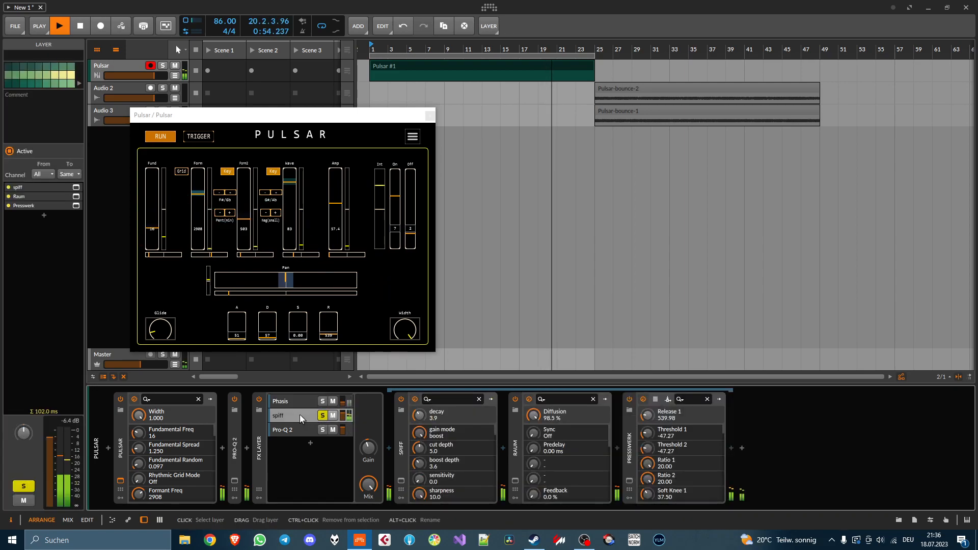
double_click(402, 448)
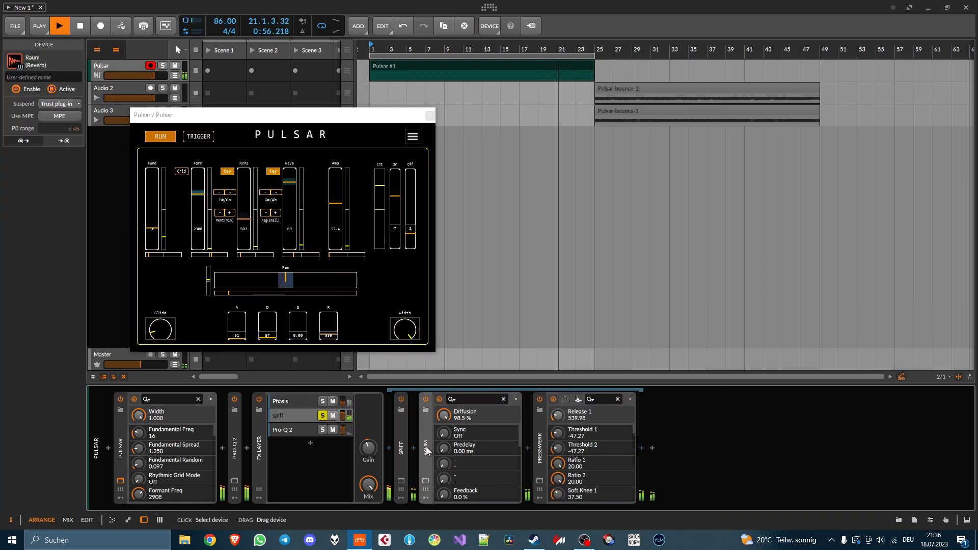
double_click(425, 448)
double_click(450, 449)
Add a Freq Shifter after Presswerk in the spiff layer.
left_click(462, 448)
type("freq")
key("Return")
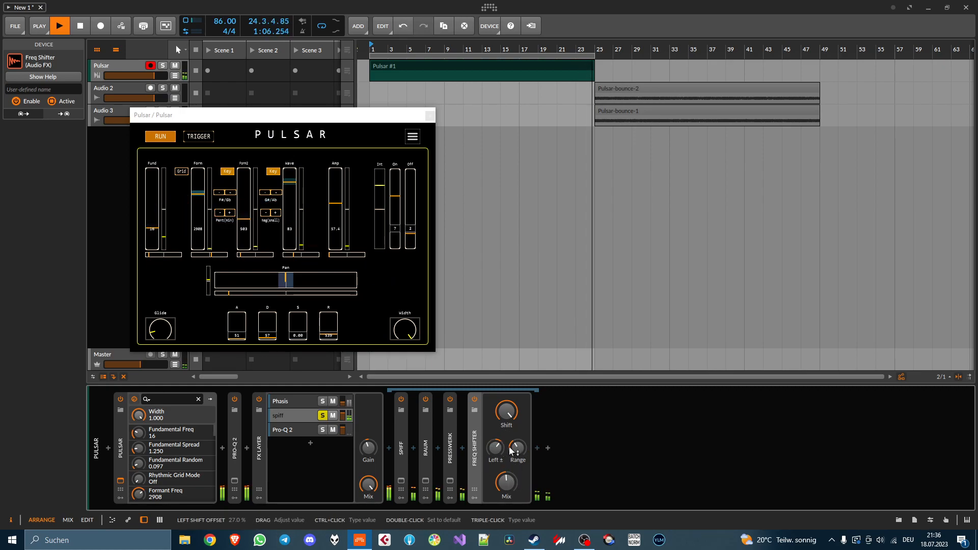
Add the kHs Phase Distortion effect after the Freq Shifter in the spiff layer.
left_click(536, 447)
type("phase d")
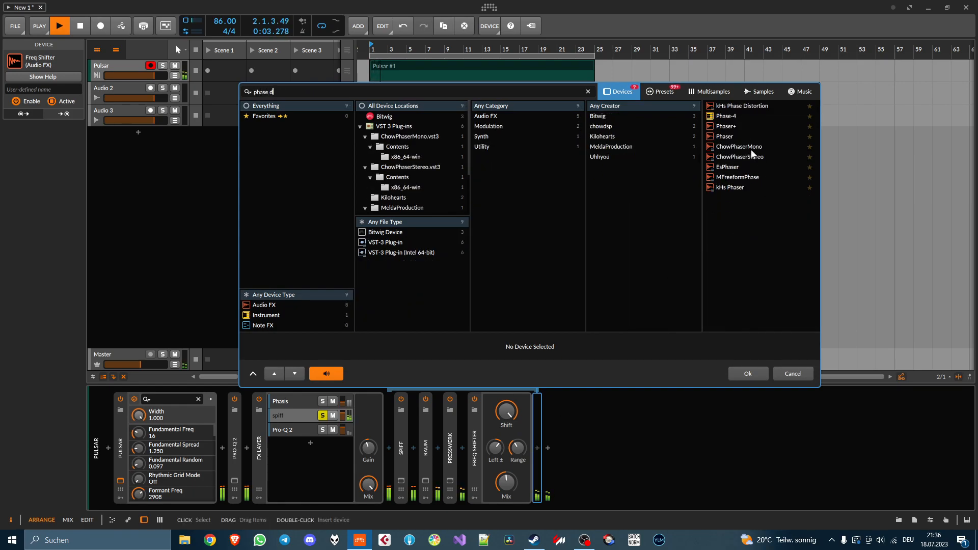
double_click(741, 105)
Set Phase Distortion's drive to 94%, normalize to 26% and tone to about 579 Hz, then unsolo the spiff layer and close the plug-in window.
left_click_drag(450, 242, 451, 226)
left_click_drag(527, 241, 491, 210)
left_click_drag(451, 288, 451, 354)
left_click_drag(450, 242, 451, 216)
left_click_drag(489, 242, 488, 293)
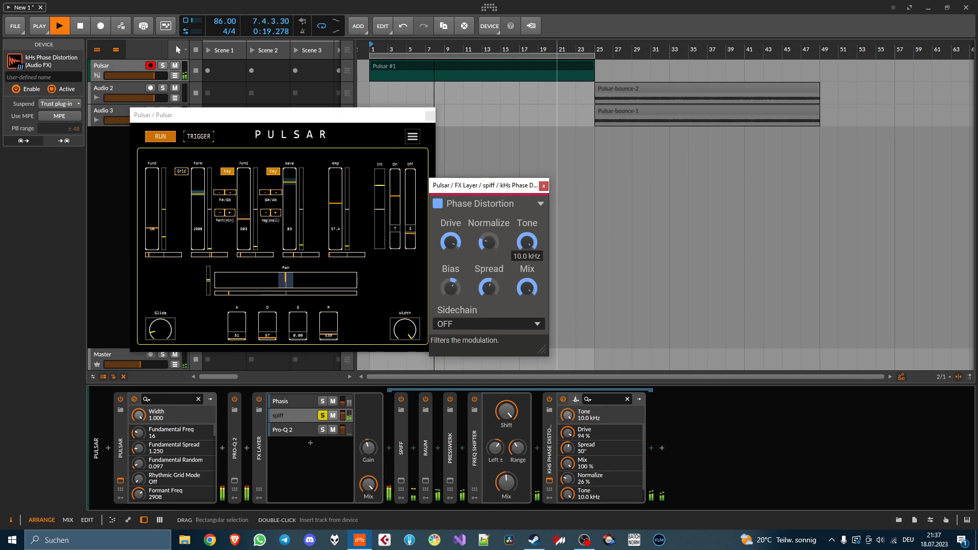
left_click_drag(527, 242, 527, 225)
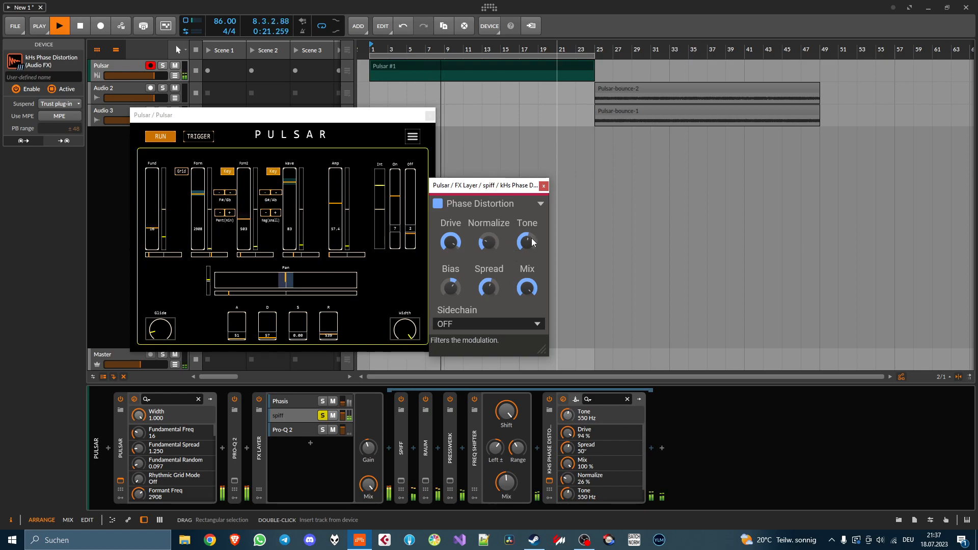
left_click(322, 417)
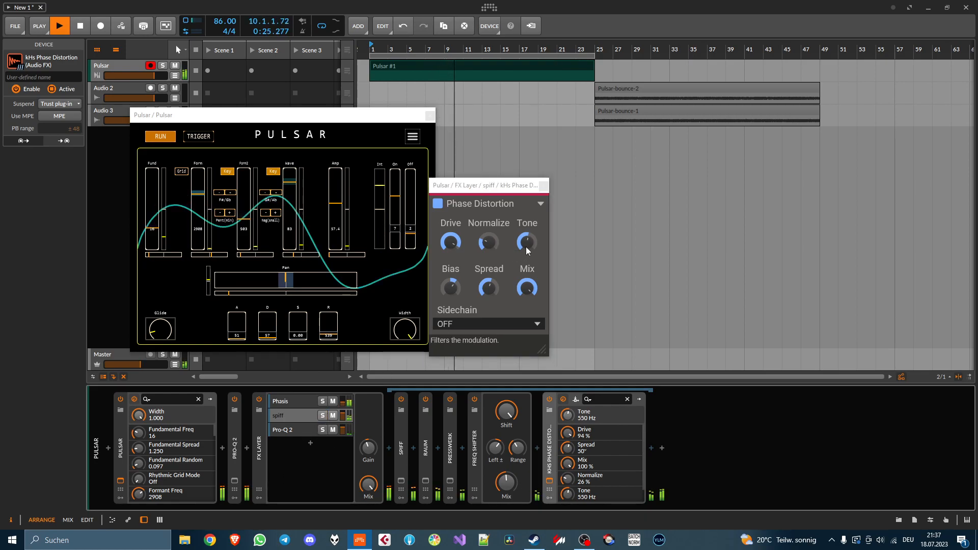
left_click(550, 184)
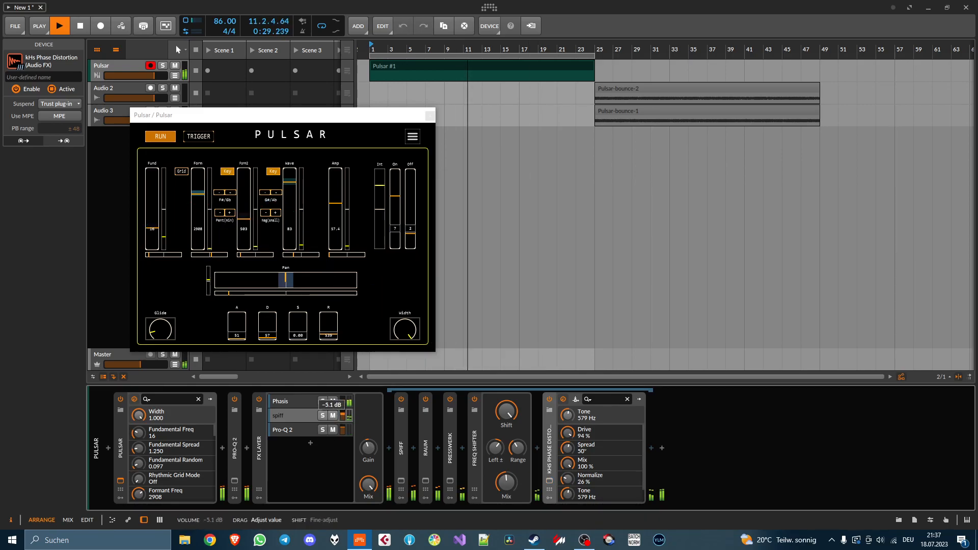
Solo the Pro-Q 2 layer and add FabFilter Saturn after its Presswerk.
left_click(324, 430)
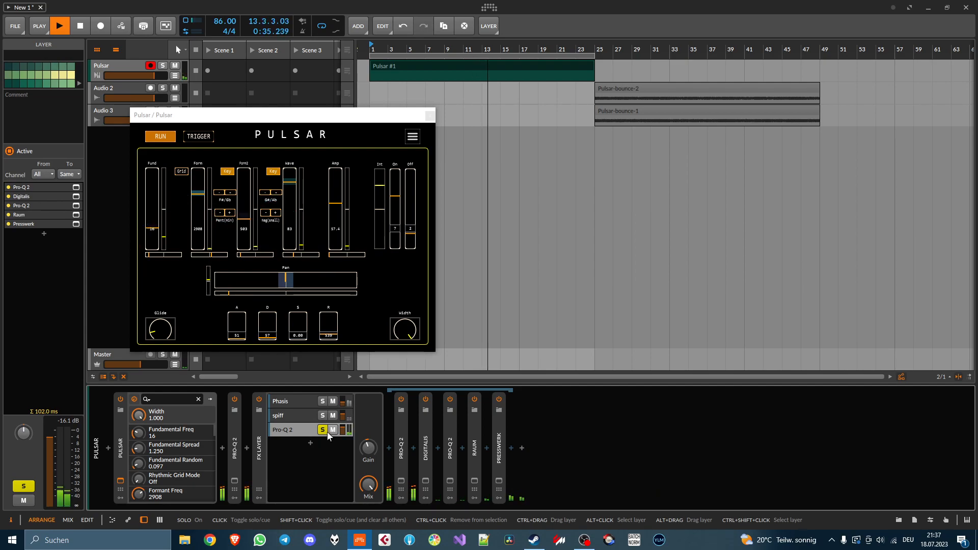
left_click(512, 449)
type("saturn")
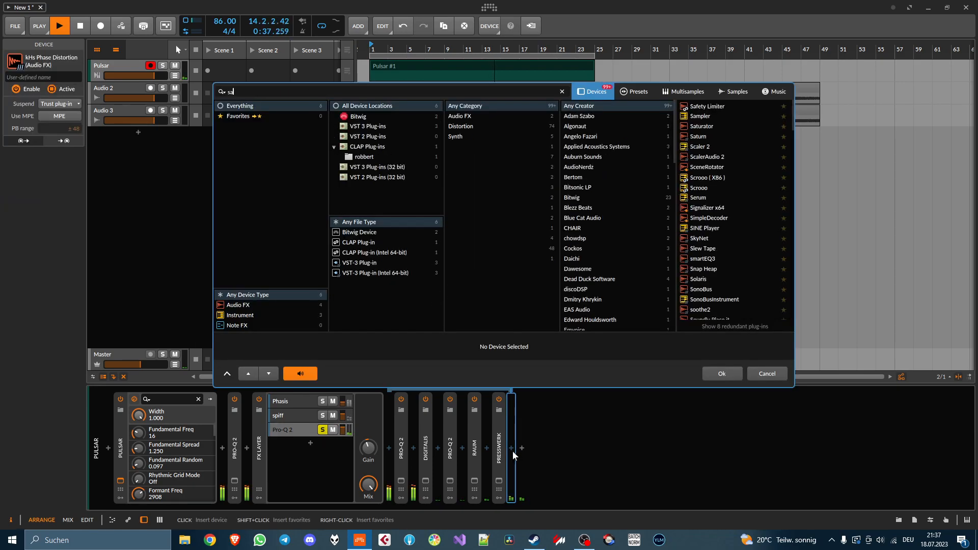
left_click(687, 105)
left_click(720, 370)
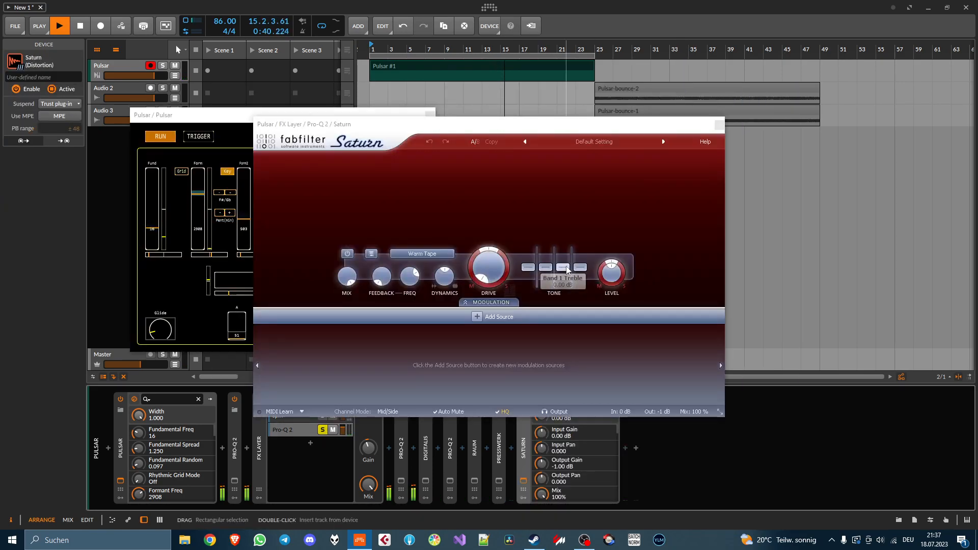
Split Saturn into two bands with the crossover at about 970 Hz and set the lower band's style to Broken Tube.
left_click(473, 158)
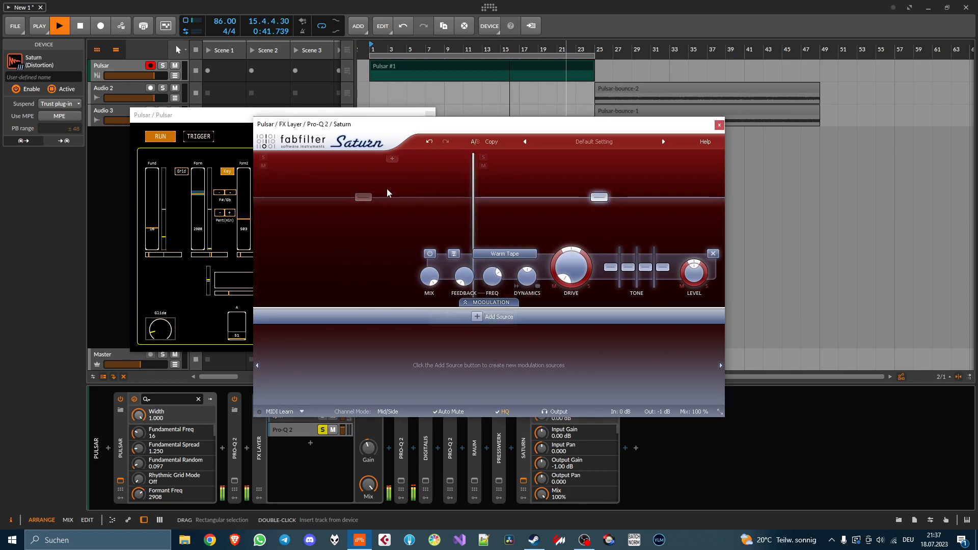
left_click(595, 198)
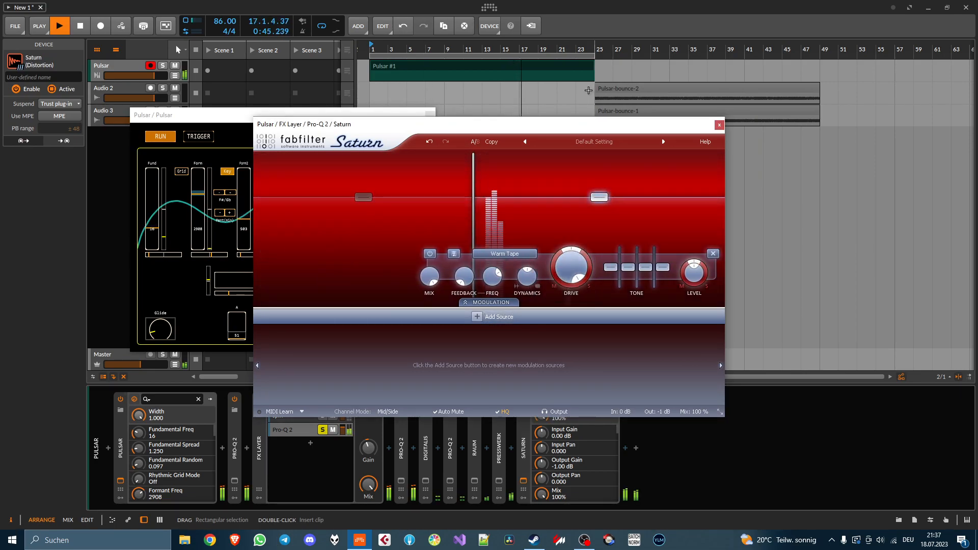
left_click_drag(474, 186, 515, 201)
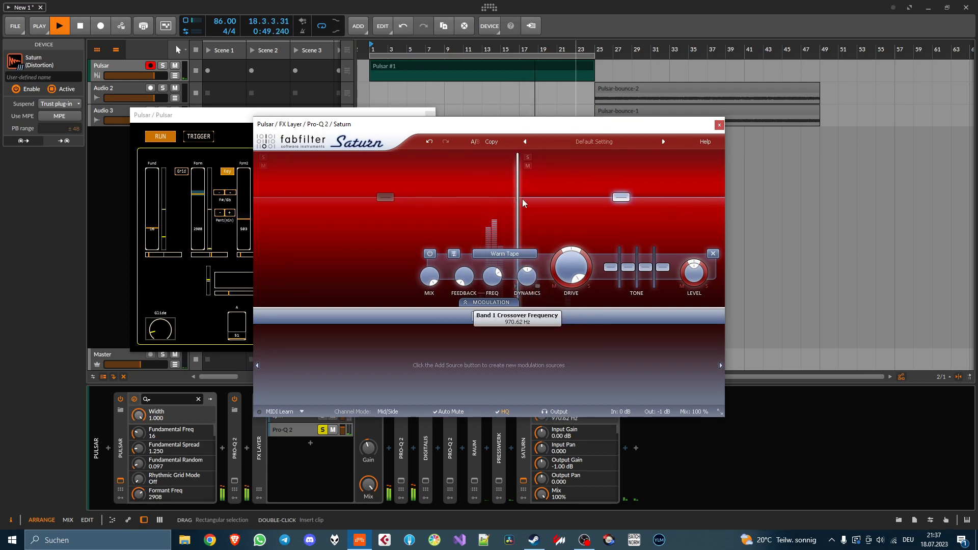
left_click_drag(635, 227, 371, 184)
left_click(458, 258)
scroll(458, 263, "down", 1)
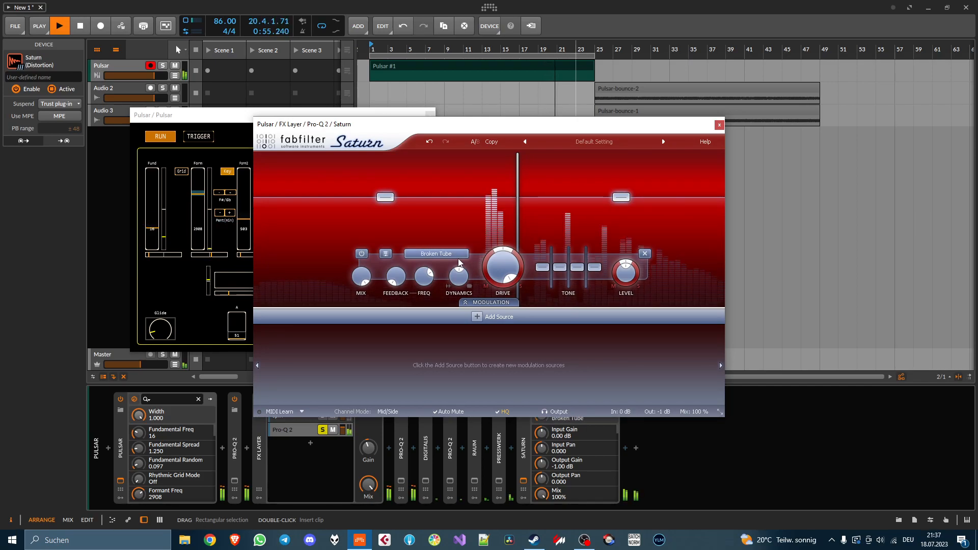
Unsolo the Pro-Q 2 layer and restart the drone by toggling Pulsar's Run state.
left_click(194, 116)
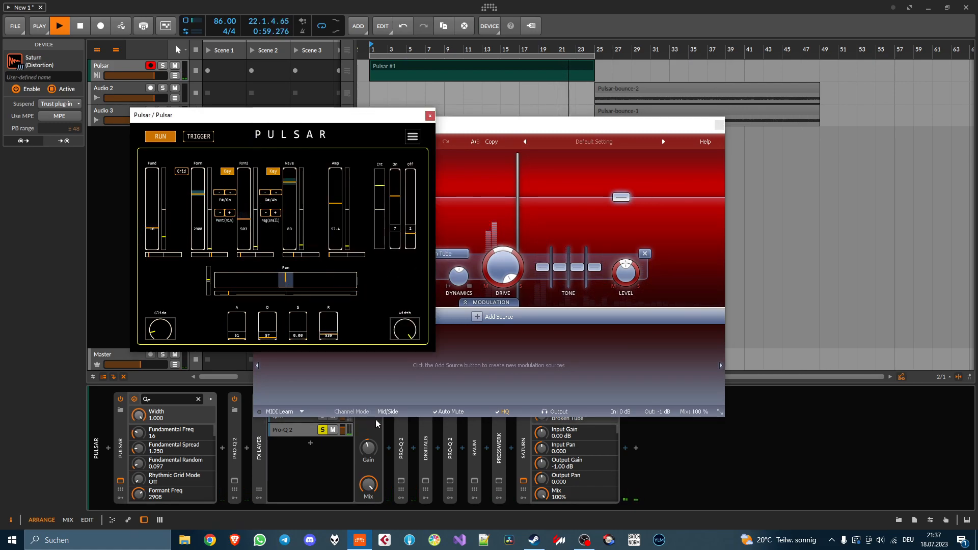
left_click(322, 430)
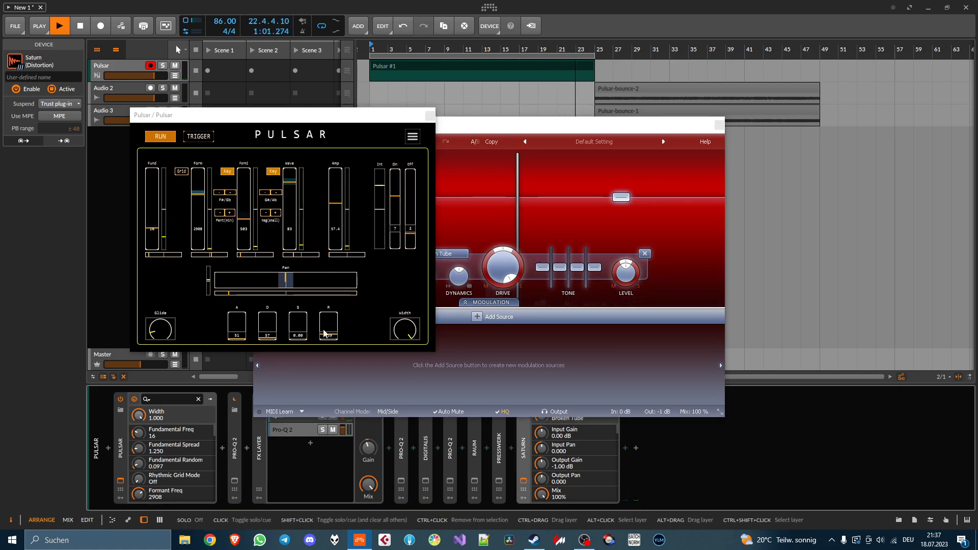
left_click(279, 124)
left_click(170, 139)
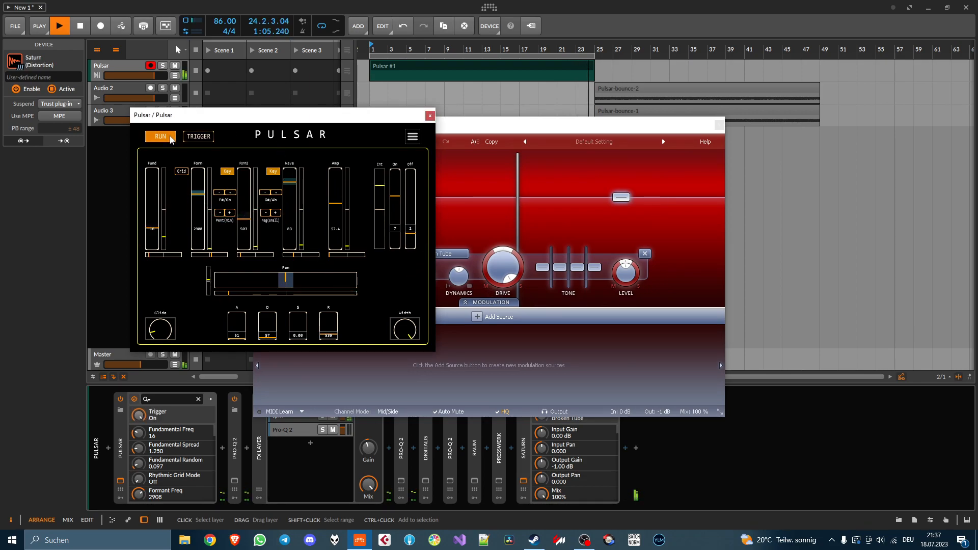
left_click(172, 139)
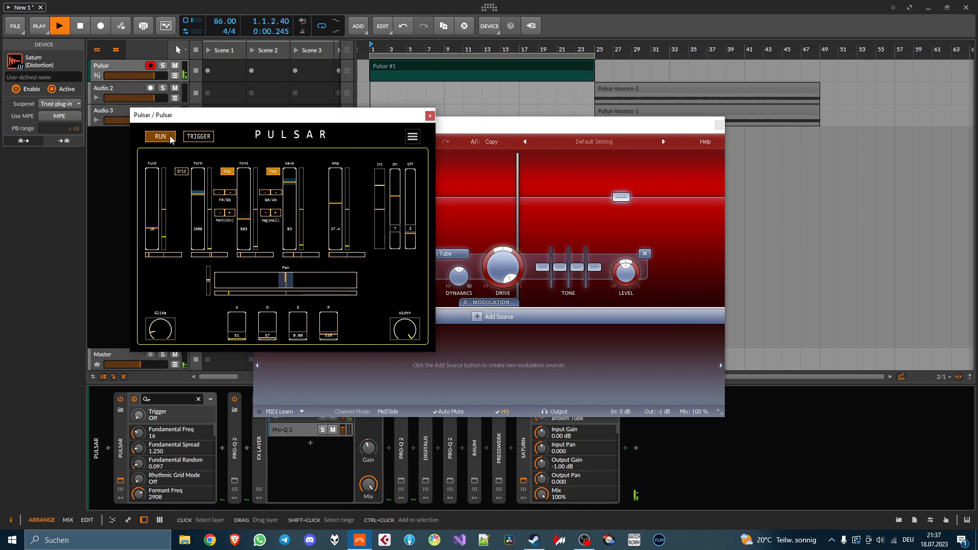
left_click(171, 137)
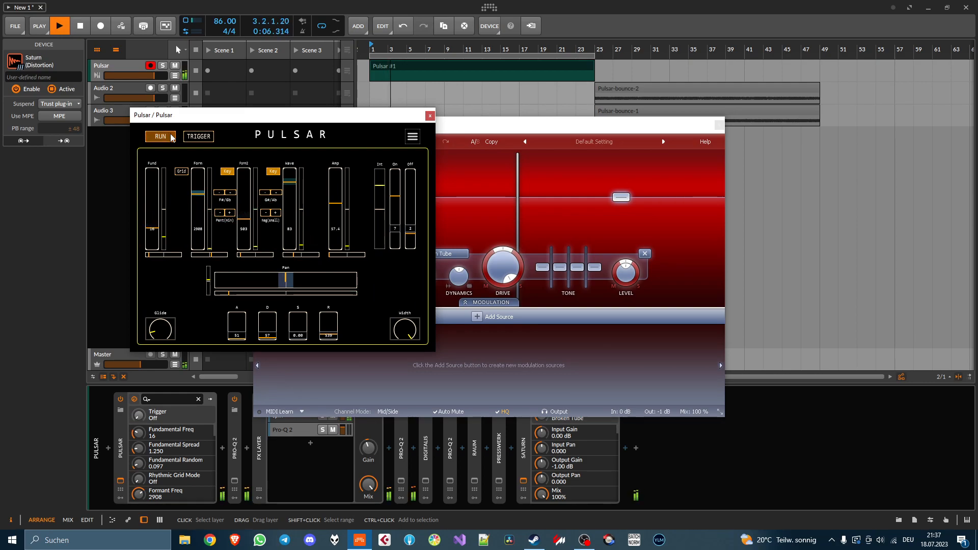
Place the Saturn and Pulsar windows side by side and audition the full layered sound by switching Run on and off.
mouse_move(553, 129)
left_mouse_down()
mouse_move(664, 108)
mouse_move(763, 110)
left_mouse_up()
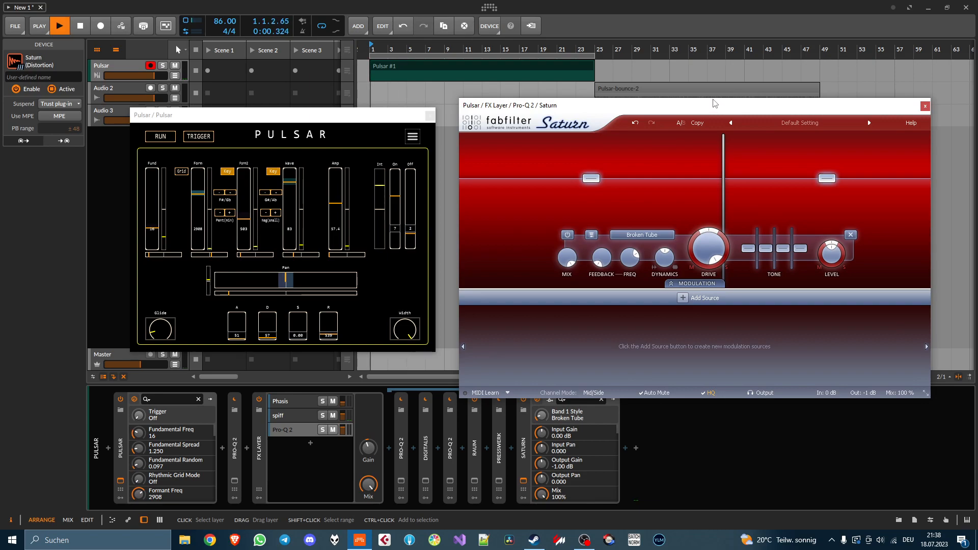
left_click(163, 135)
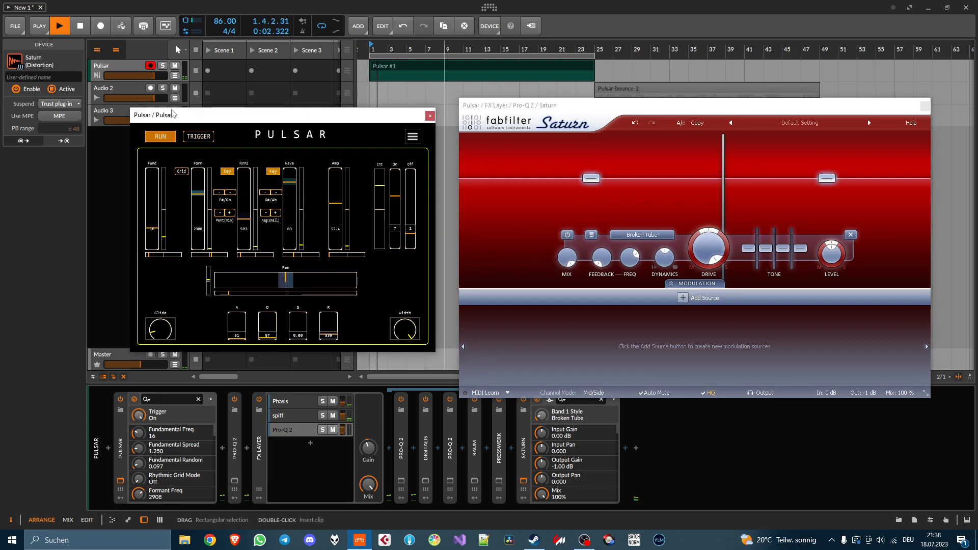
left_click_drag(173, 113, 181, 113)
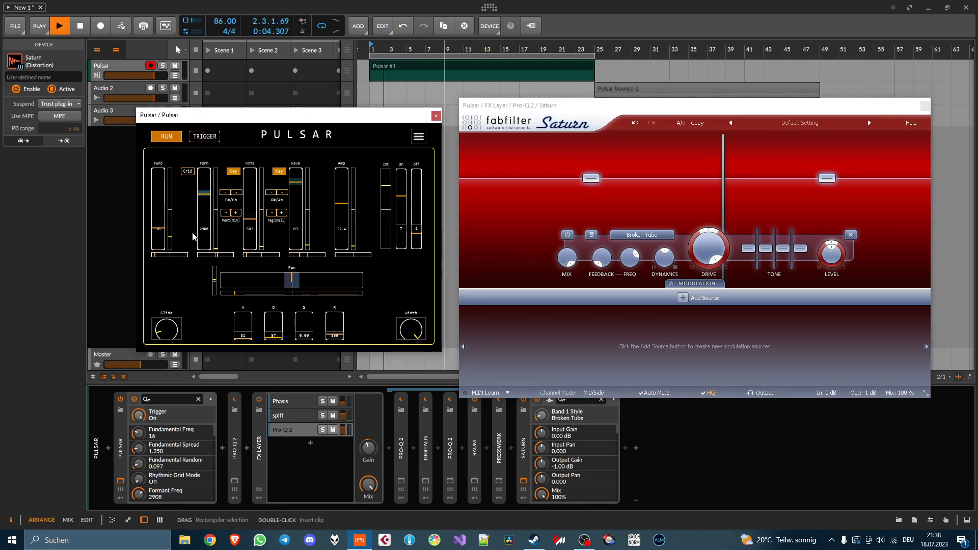
left_click(300, 427)
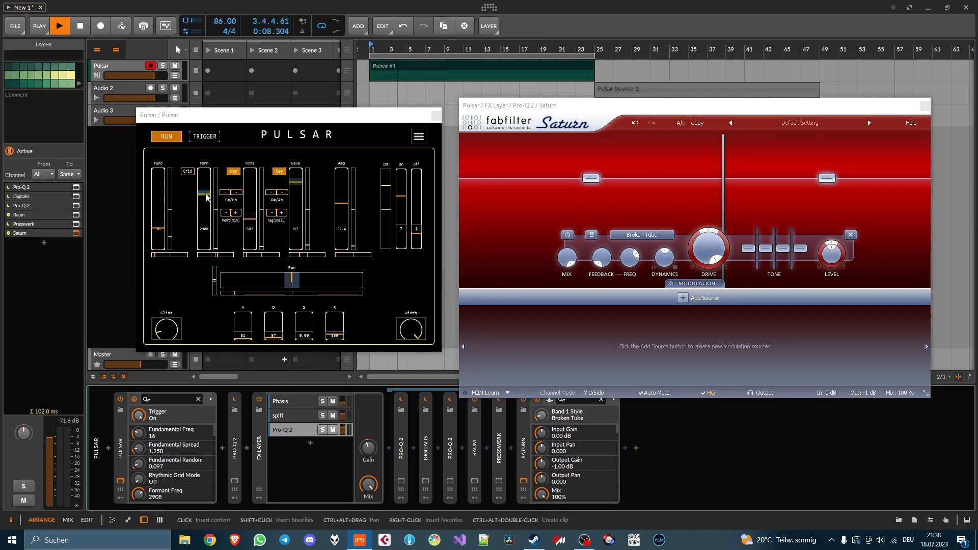
left_click(172, 137)
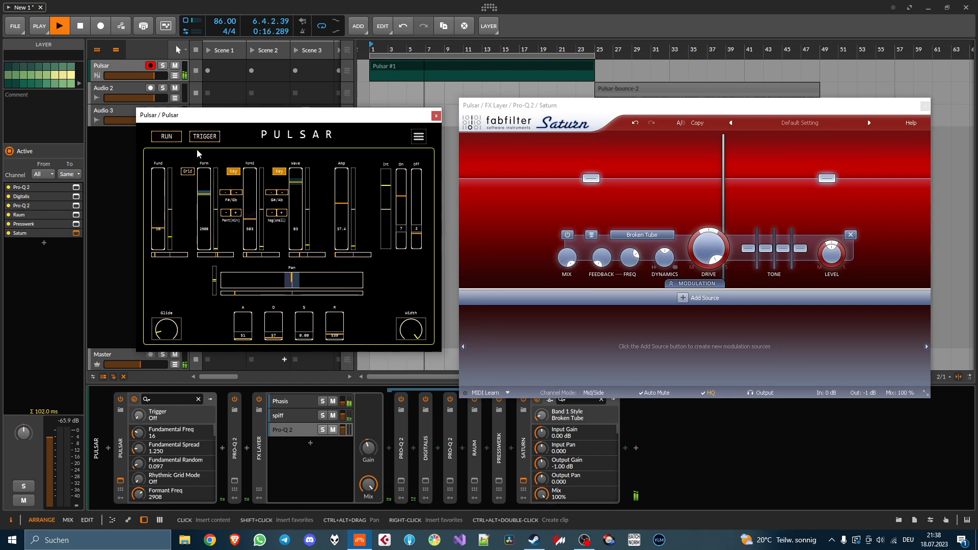
left_click(179, 139)
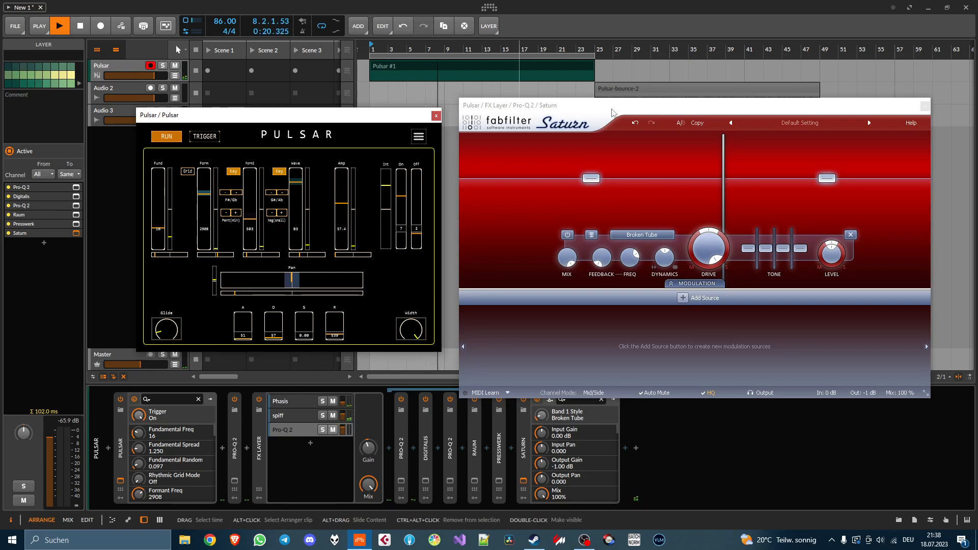
Close the Saturn window, then close and reopen the Pulsar plug-in window.
left_click(925, 107)
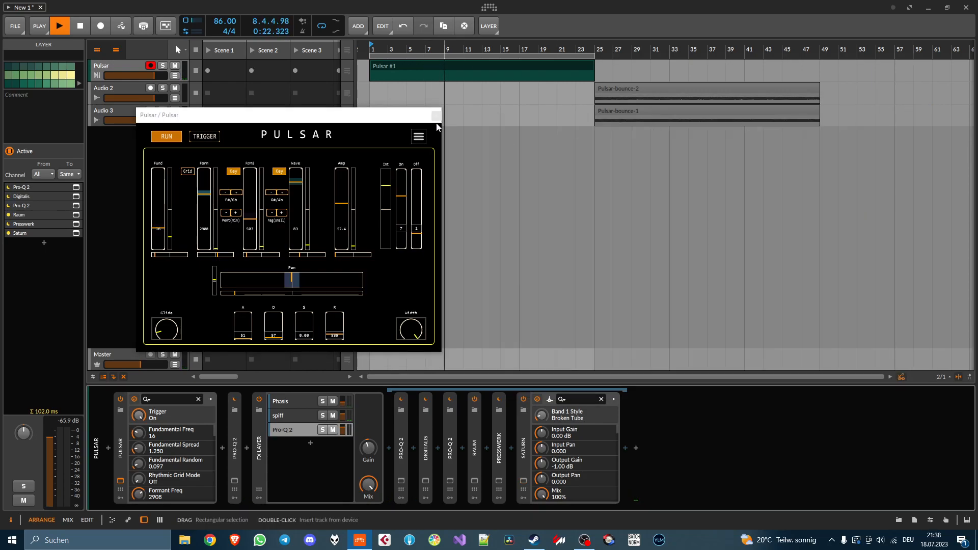
left_click_drag(411, 120, 649, 105)
left_click(674, 100)
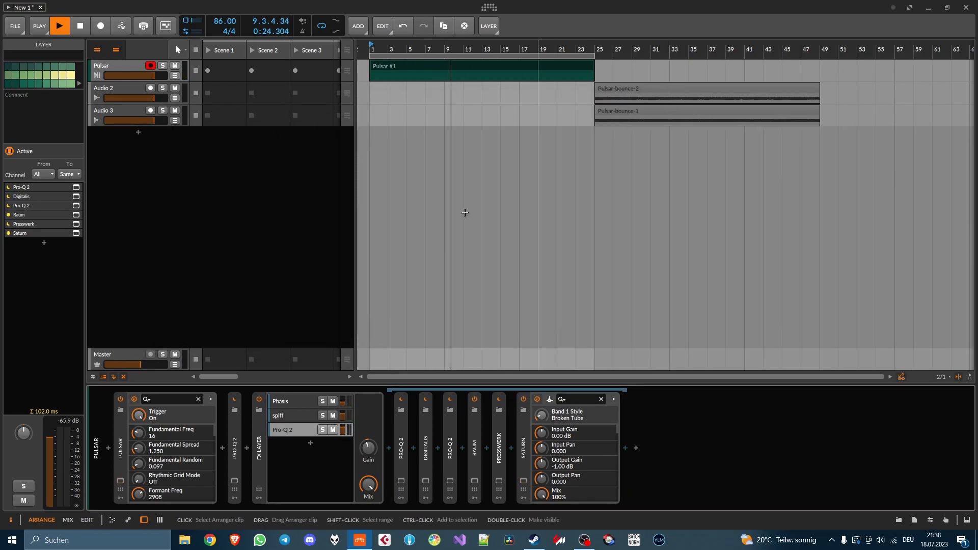
left_click(123, 456)
left_click(121, 480)
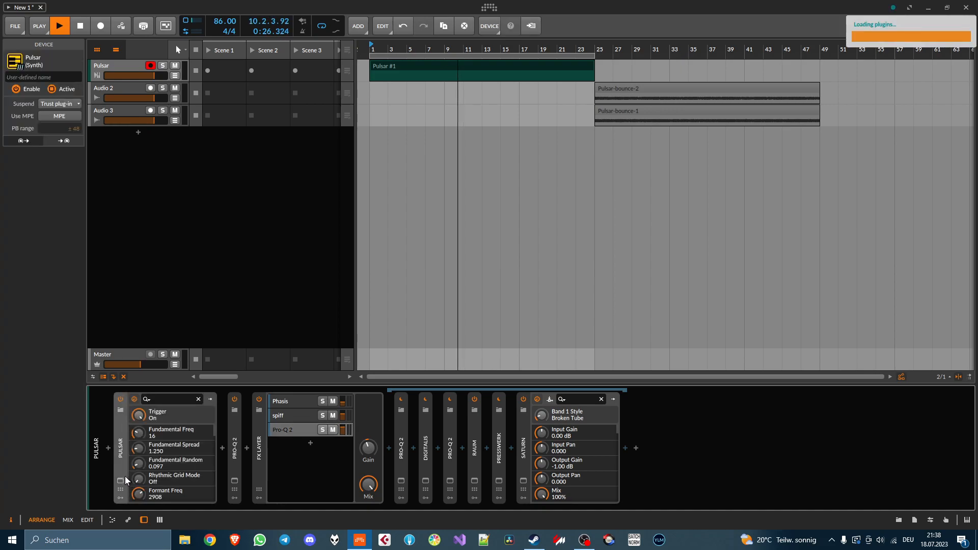
Switch Pulsar's Run off, set its Fundamental Random to 0.181 and stop playback.
left_click(405, 122)
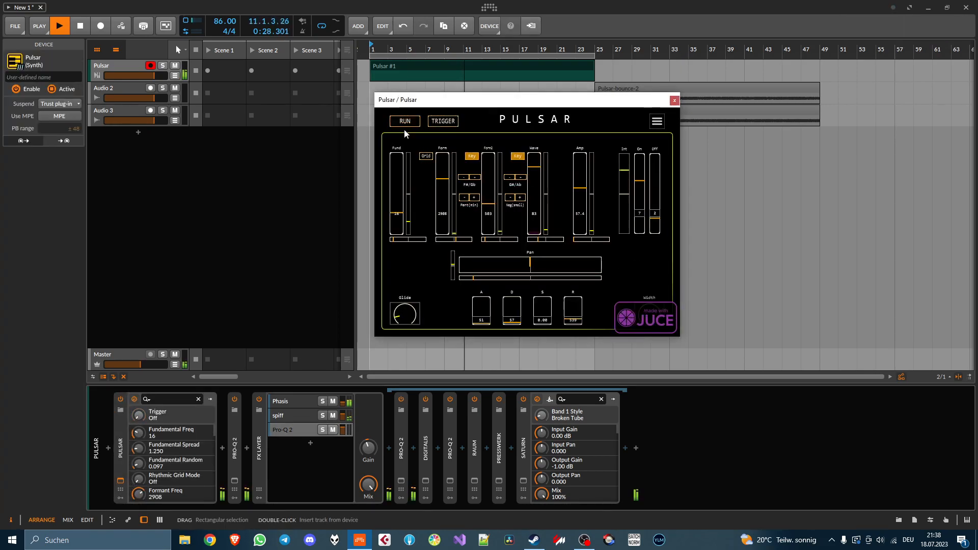
left_click(405, 123)
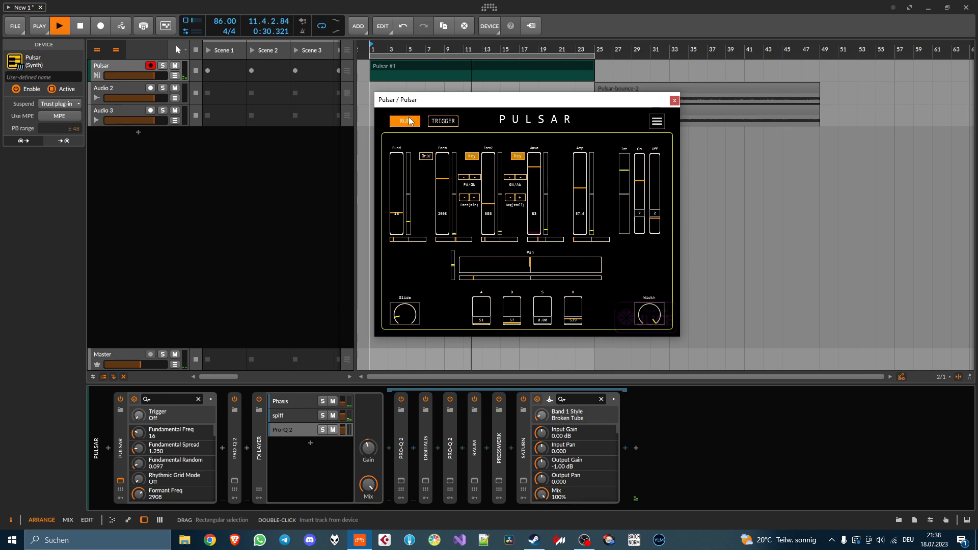
left_click(405, 122)
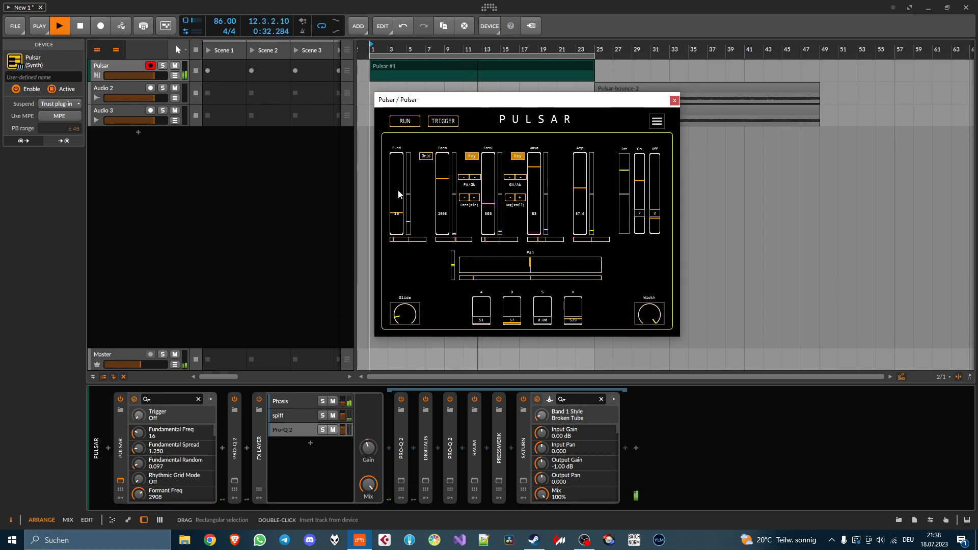
left_click(398, 240)
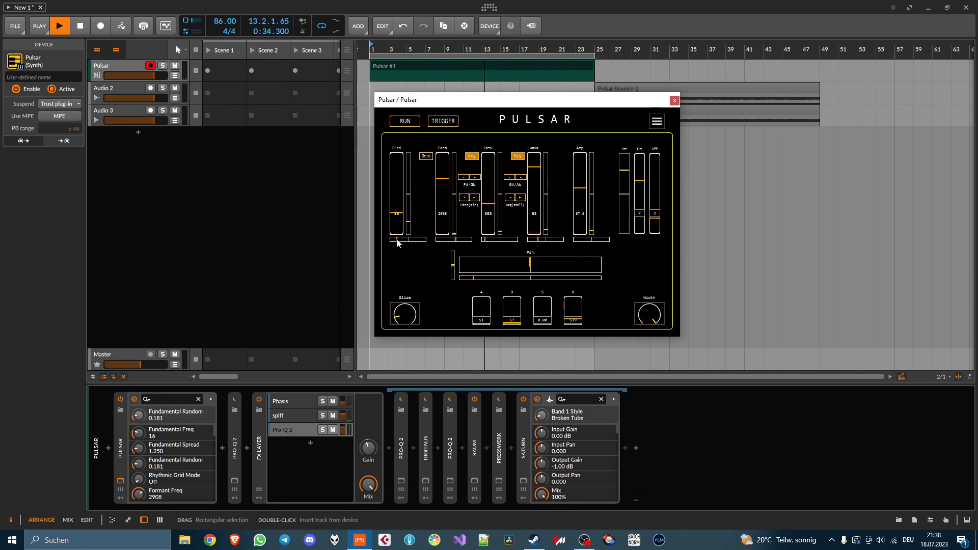
key("space")
key("space")
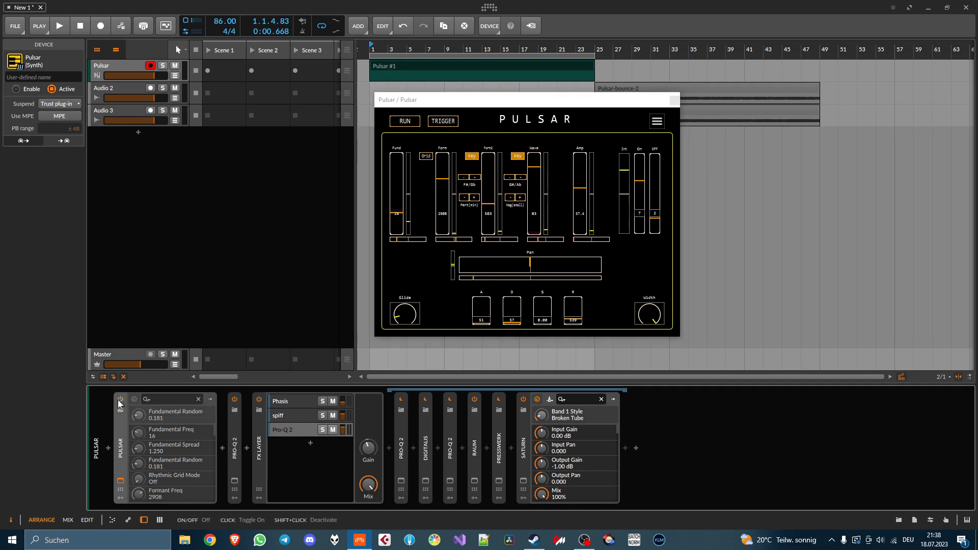
key("space")
key("space")
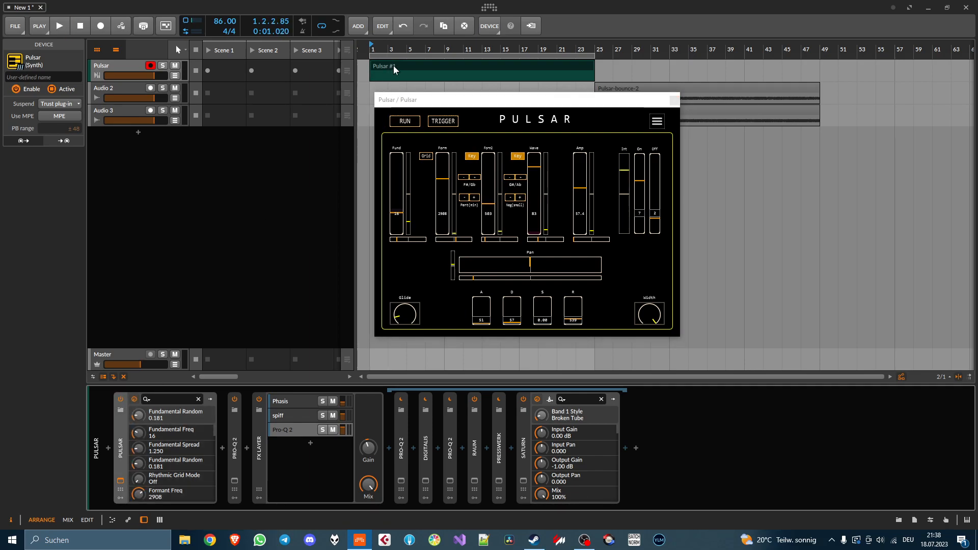
Open the Pulsar #1 clip and draw an A2 note from bar 1, stretched to 25 bars.
double_click(393, 67)
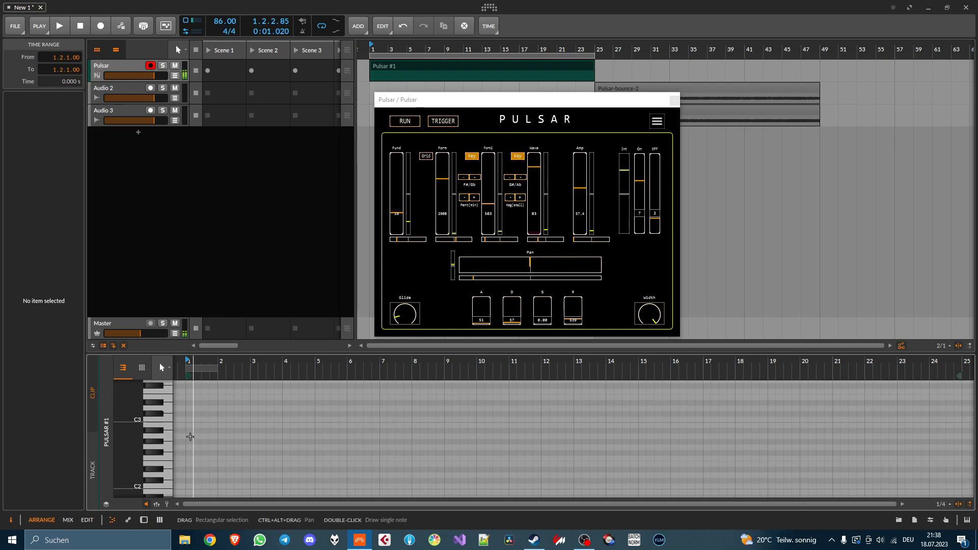
double_click(190, 437)
left_click_drag(195, 436, 945, 450)
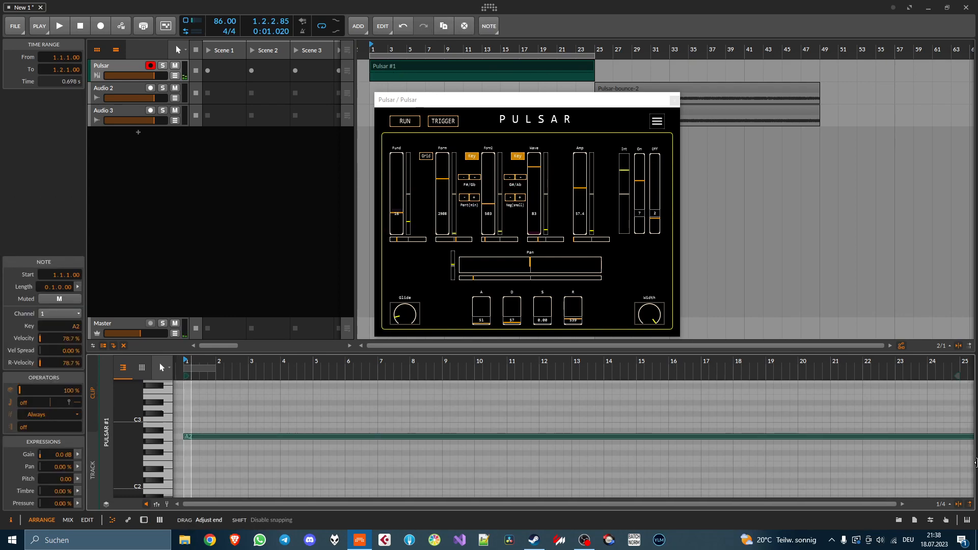
Restart playback several times to audition the new A2 note's opening attack.
key("space")
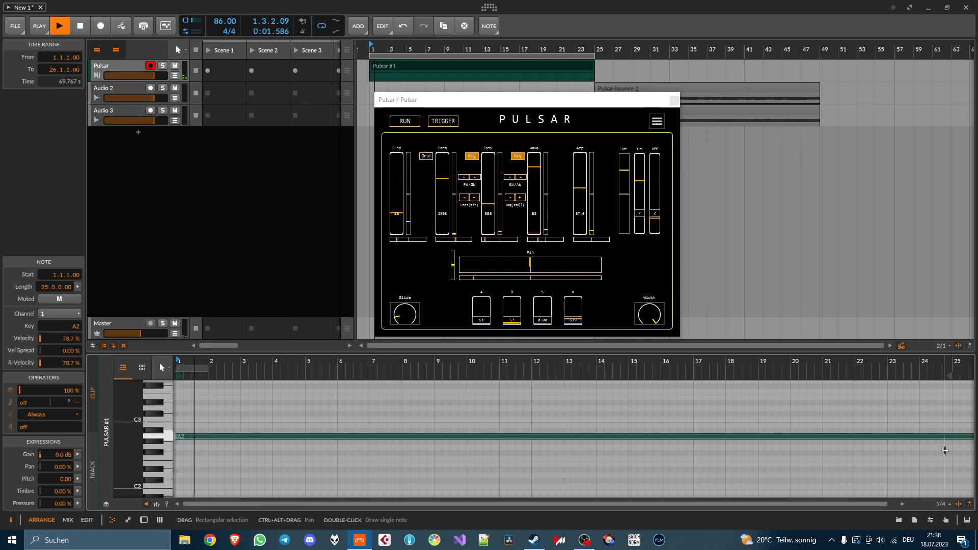
key("space")
key("space")
key("space")
key("space")
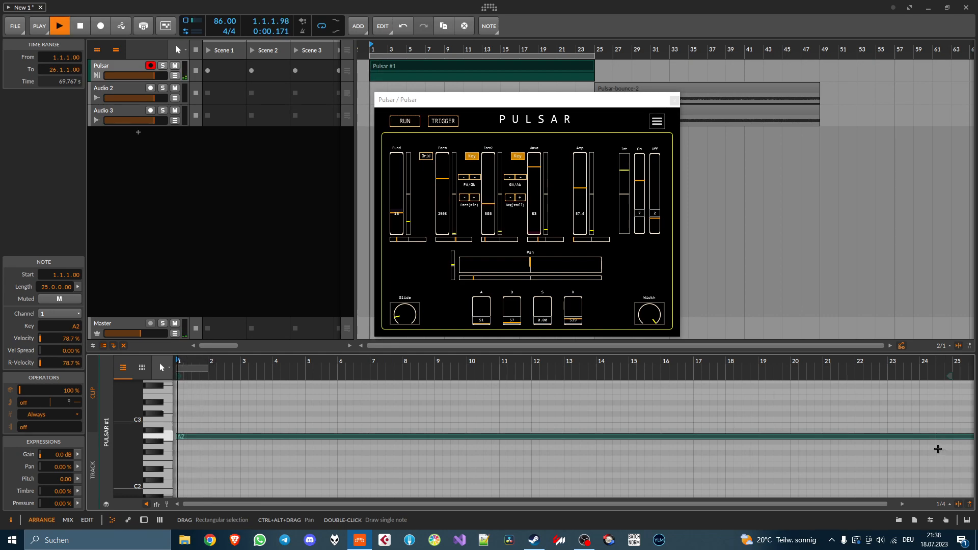
key("space")
key("space")
key("space")
key("space")
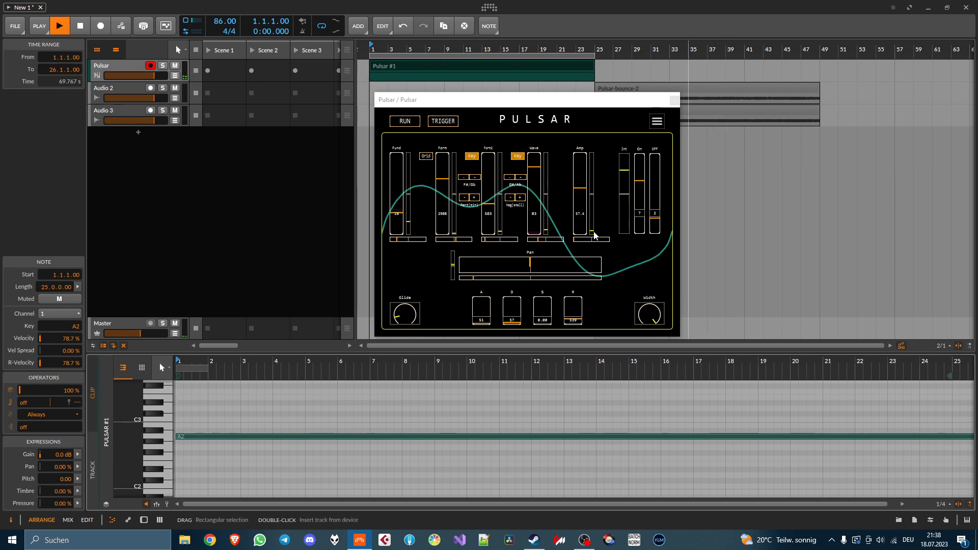
Try different Pulsar fundamental frequencies while restarting playback, settle on 10 and stop.
key("space")
left_click(399, 175)
key("space")
key("space")
key("space")
left_click(396, 199)
key("space")
key("space")
key("space")
key("space")
key("space")
key("space")
left_click(396, 229)
key("space")
key("space")
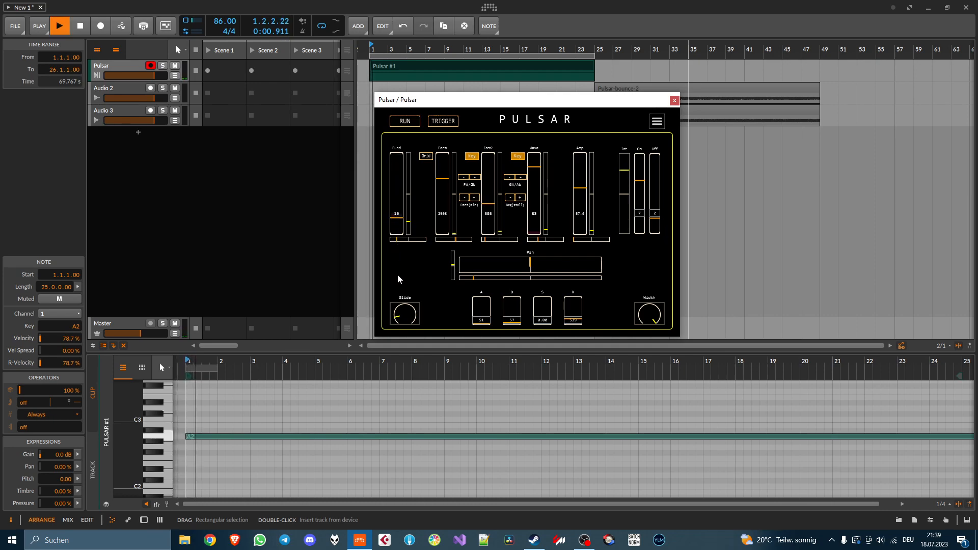
key("space")
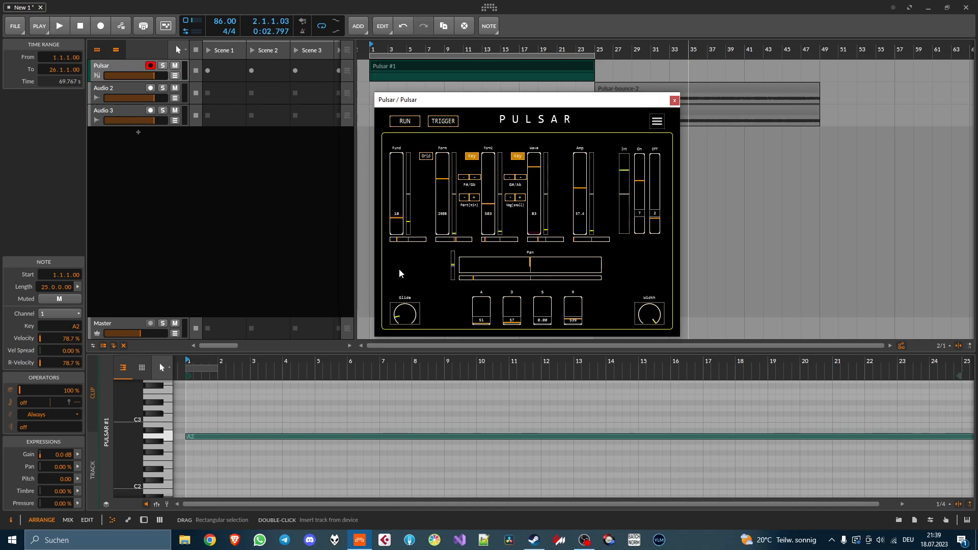